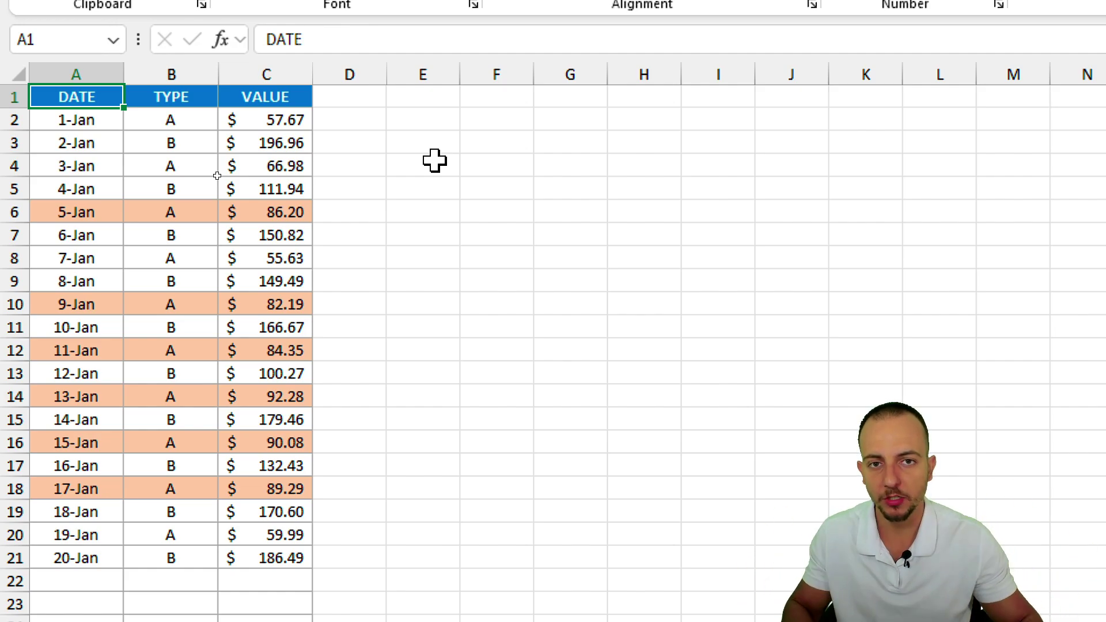
click(178, 74)
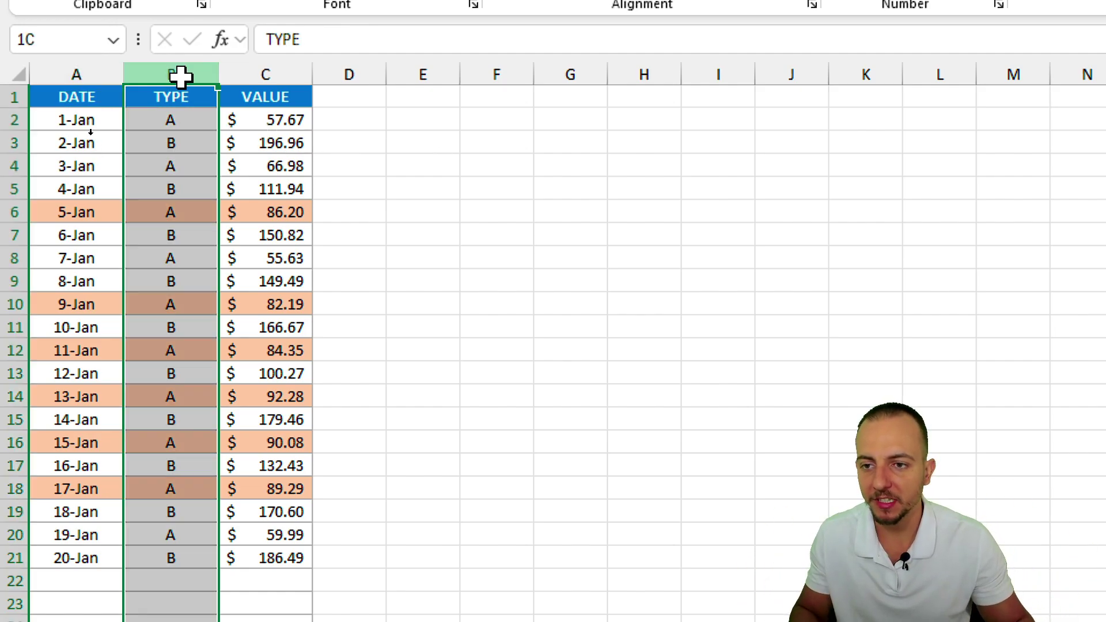
click(243, 69)
drag(183, 114, 268, 117)
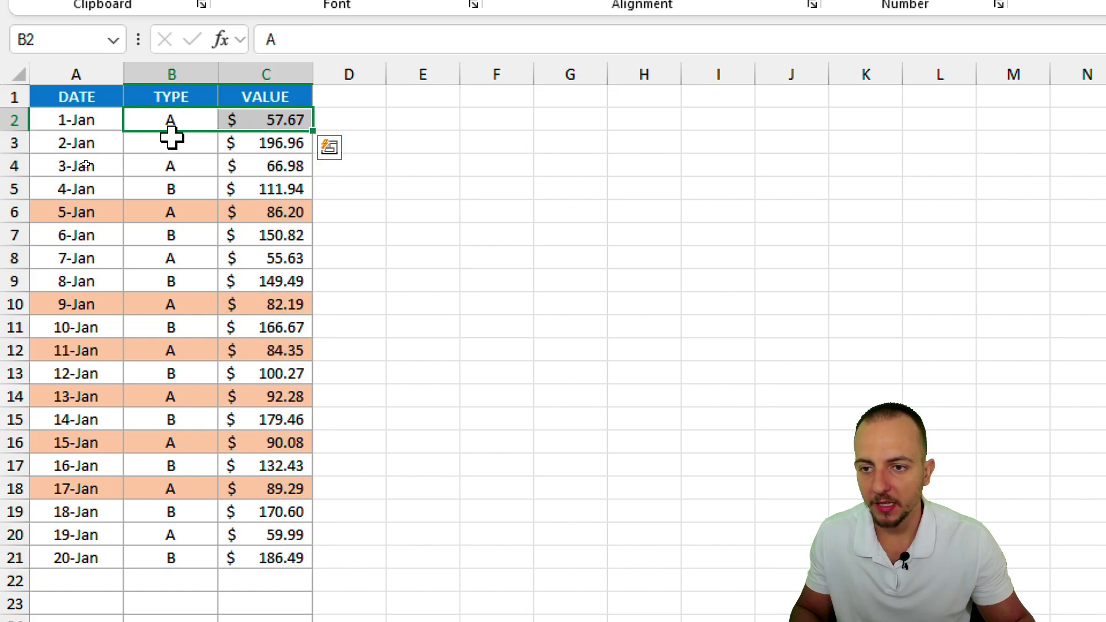
Add an entry in row 22 below the last record, with type A in B22 and the value 100 in C22.
scroll(172, 137, down, 4)
click(183, 243)
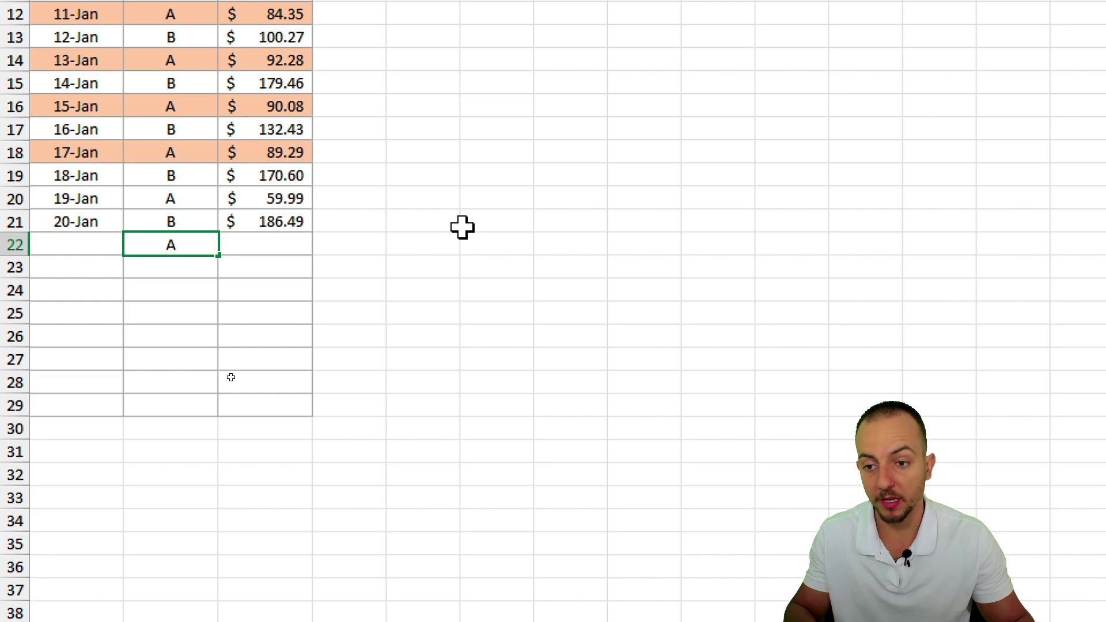
click(286, 241)
drag(153, 242, 243, 243)
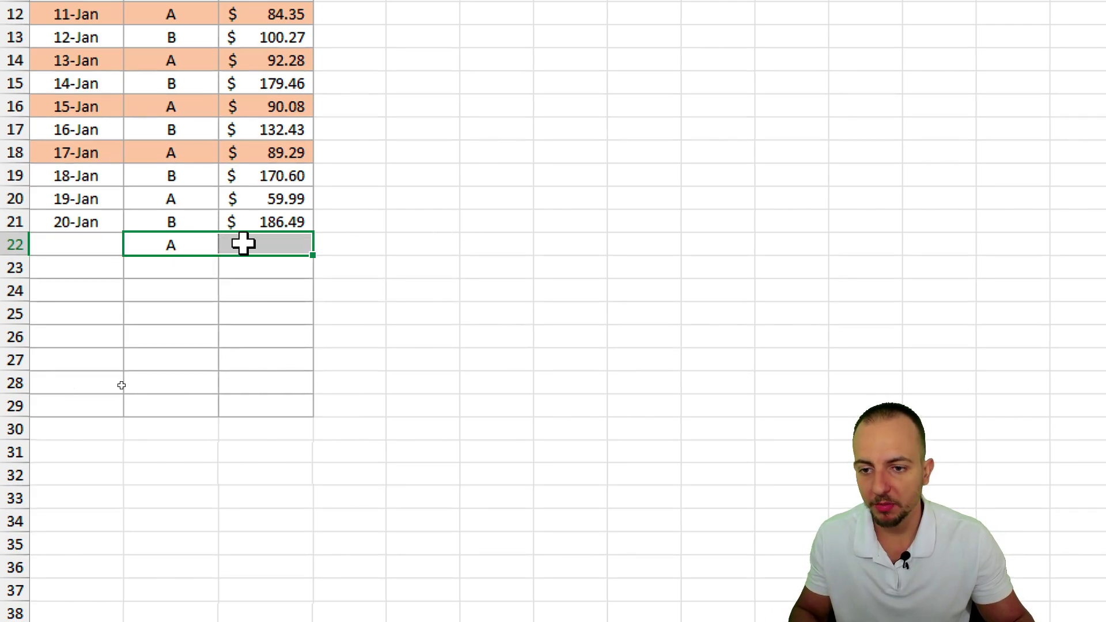
click(243, 243)
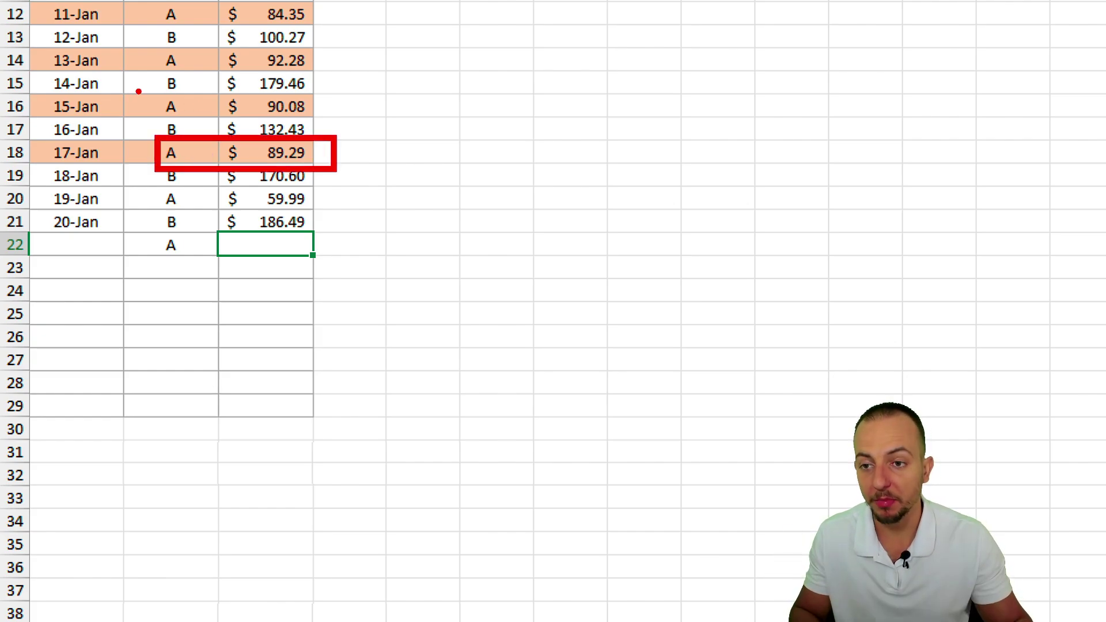
drag(293, 259, 375, 332)
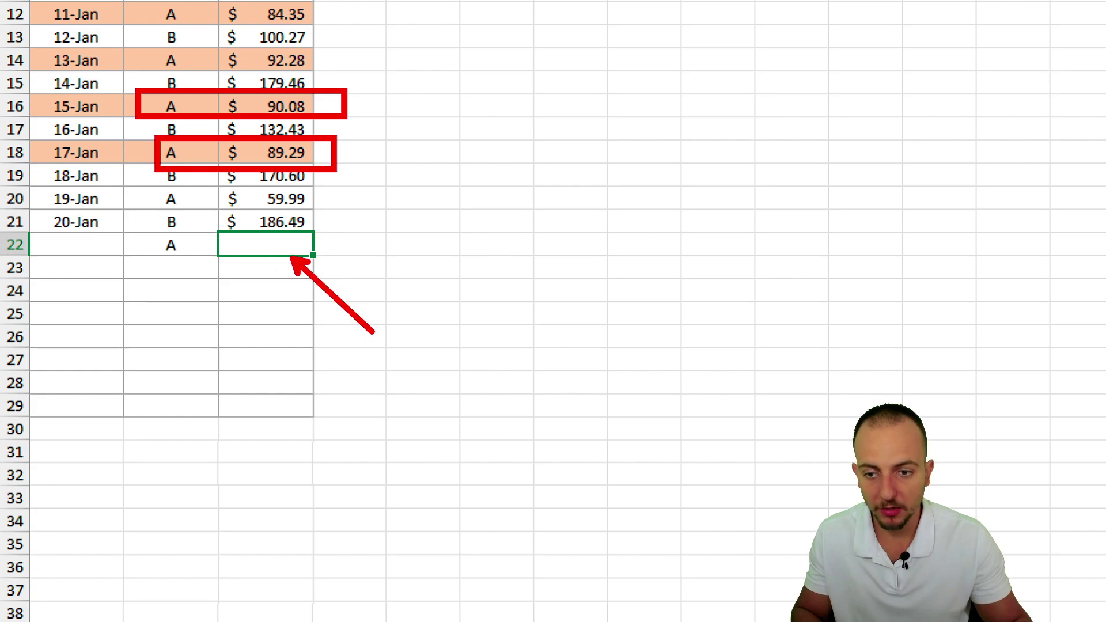
drag(262, 275, 328, 248)
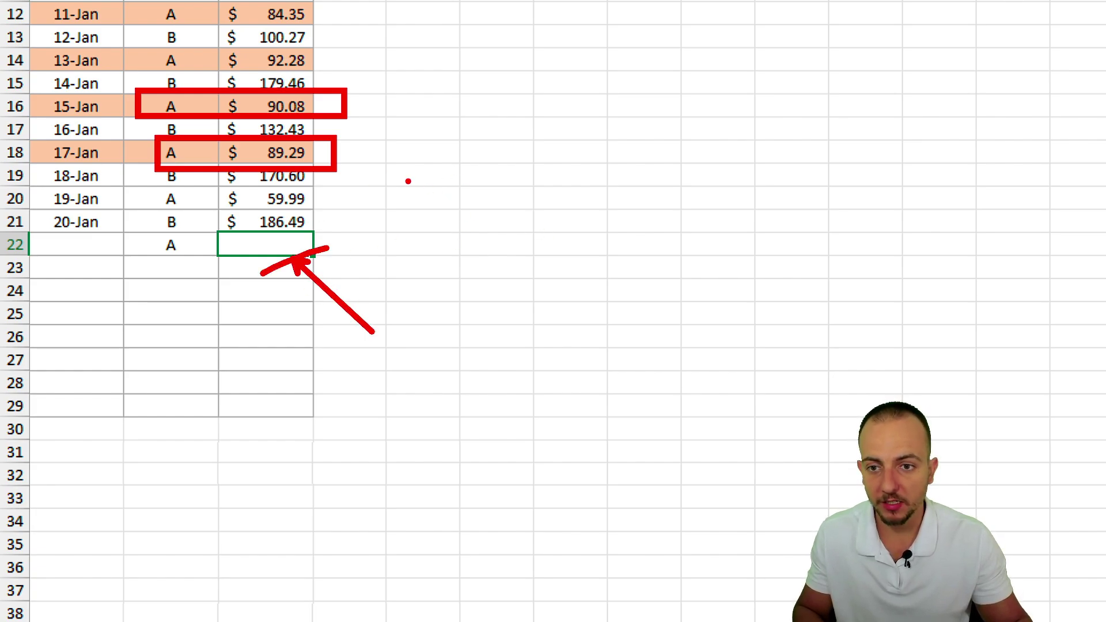
drag(363, 167, 444, 228)
drag(368, 107, 444, 150)
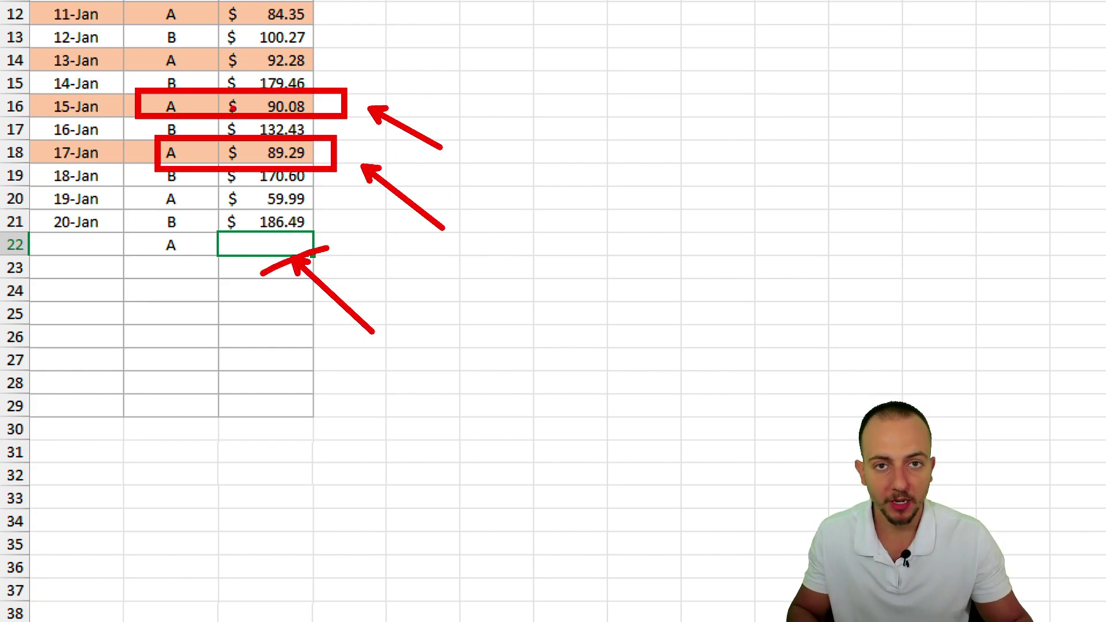
text(100)
key(Return)
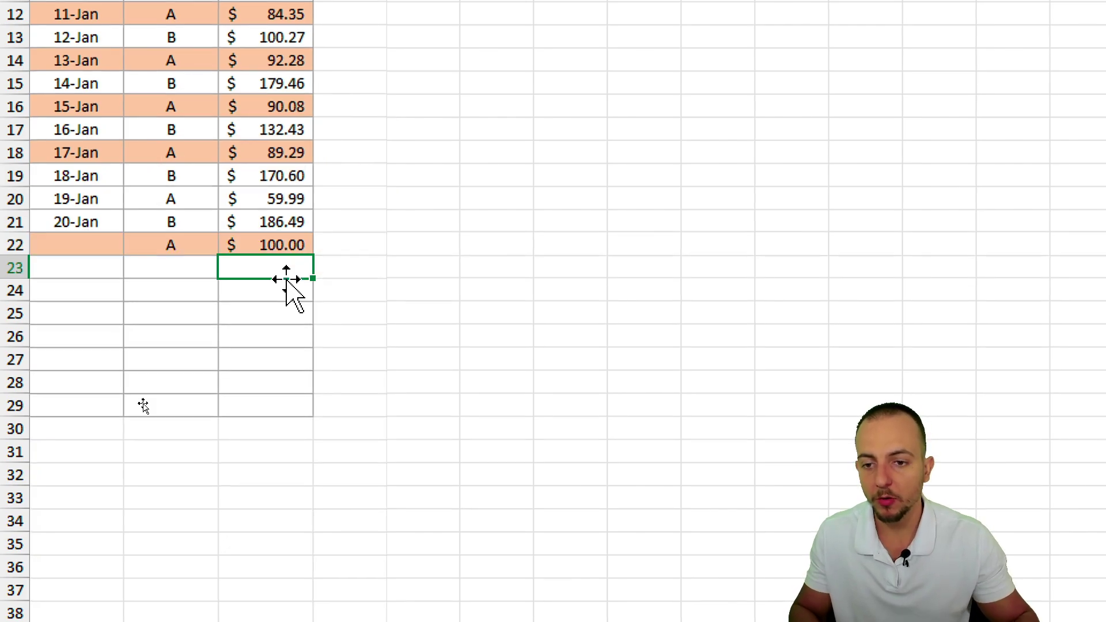
Enter type B in cell B23, directly below the new type A entry.
click(284, 242)
click(177, 264)
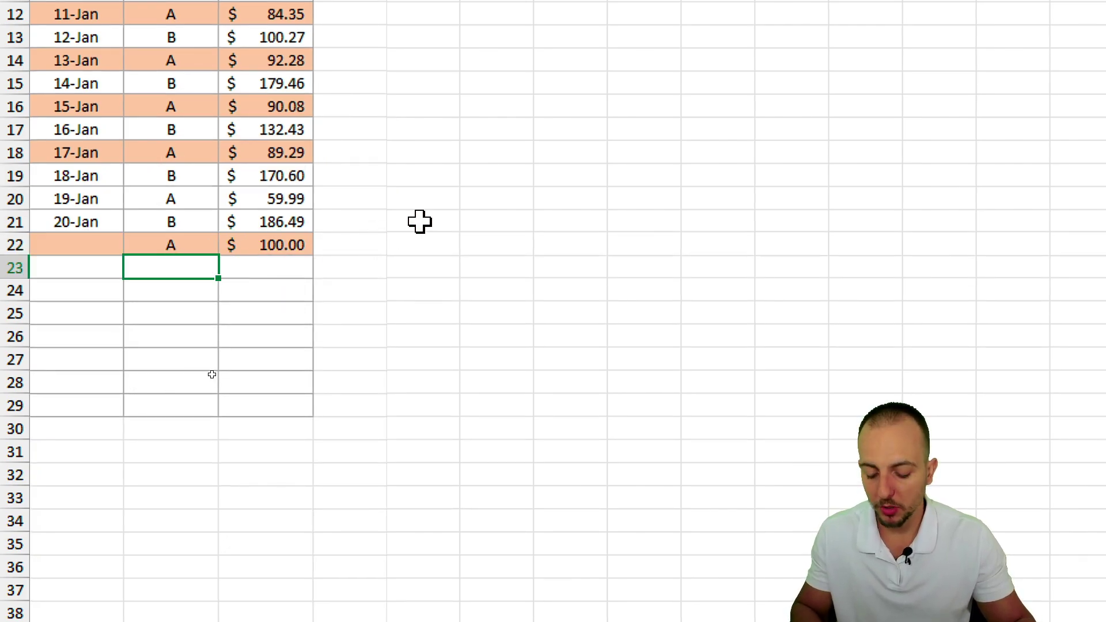
text(B)
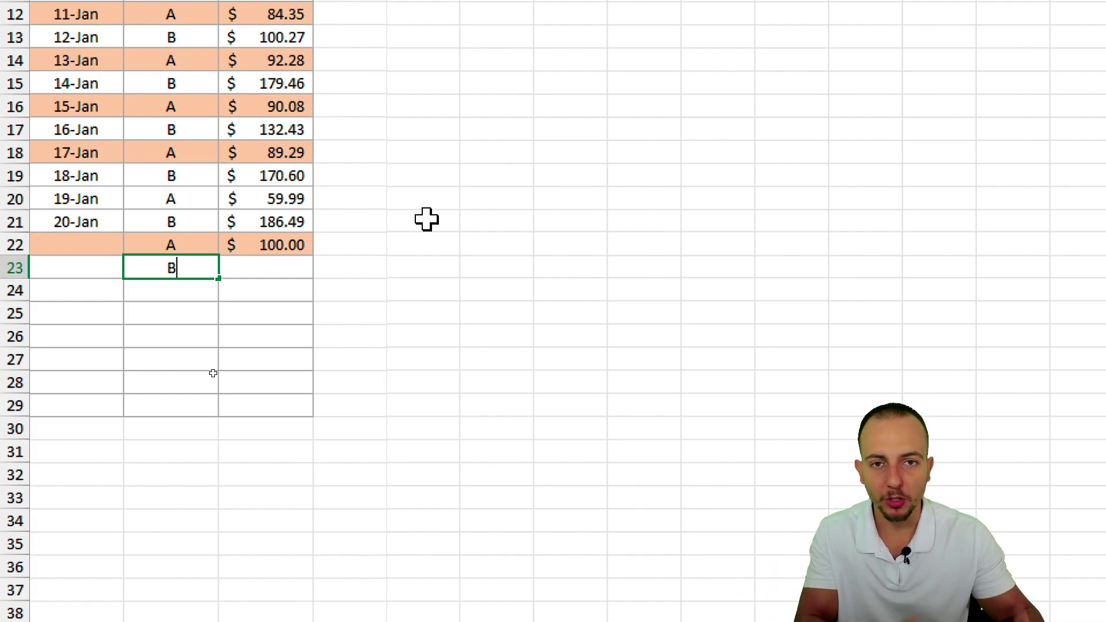
key(Return)
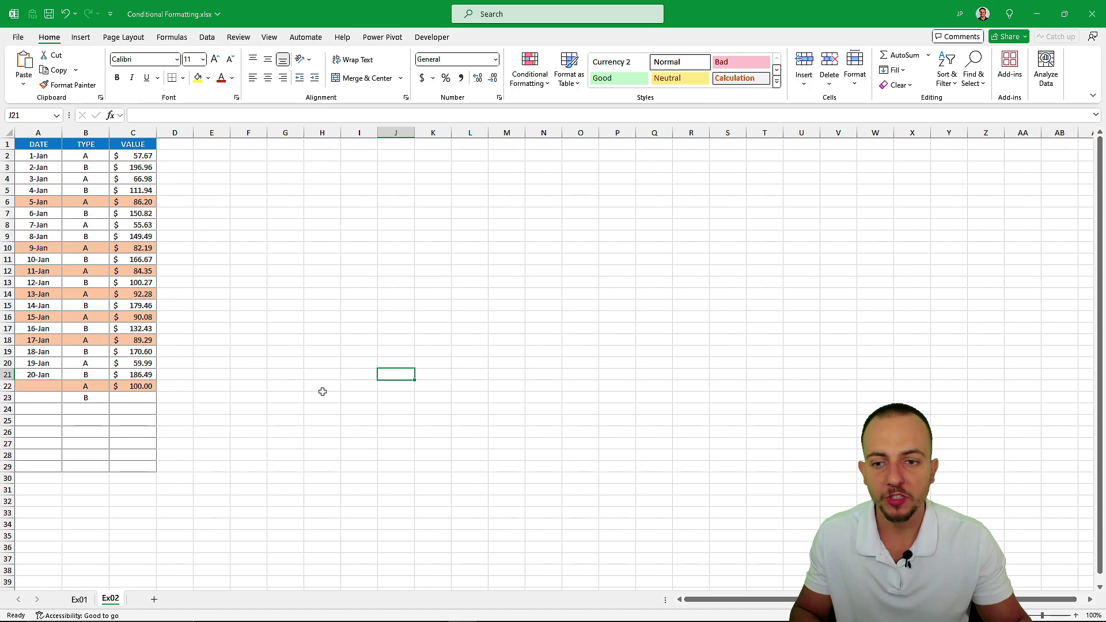
Switch to the Ex01 worksheet with the order data.
click(300, 314)
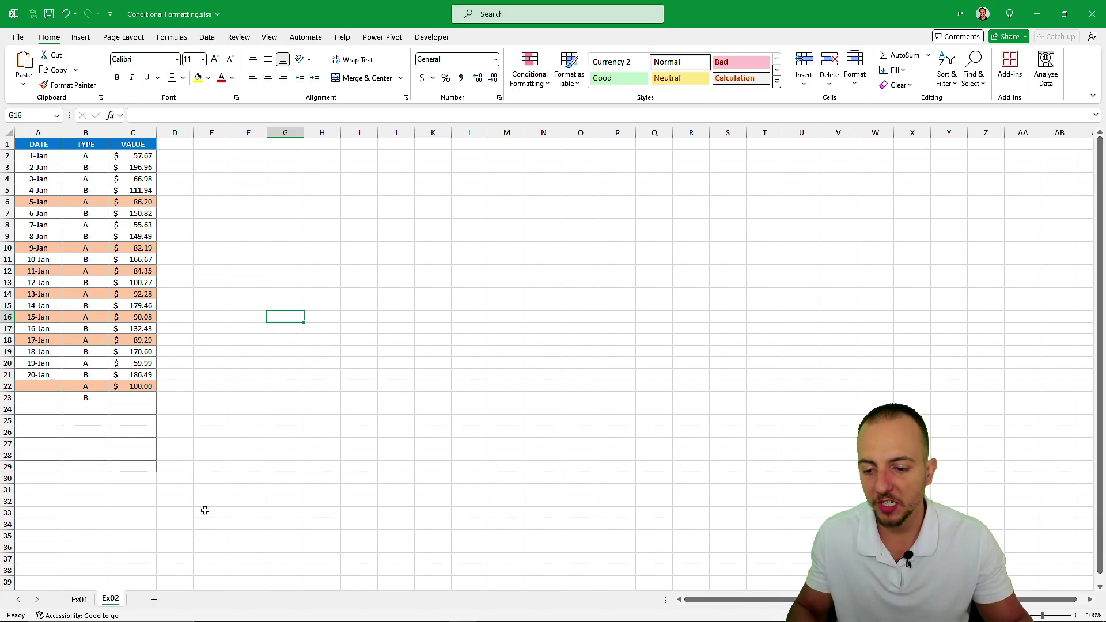
click(80, 599)
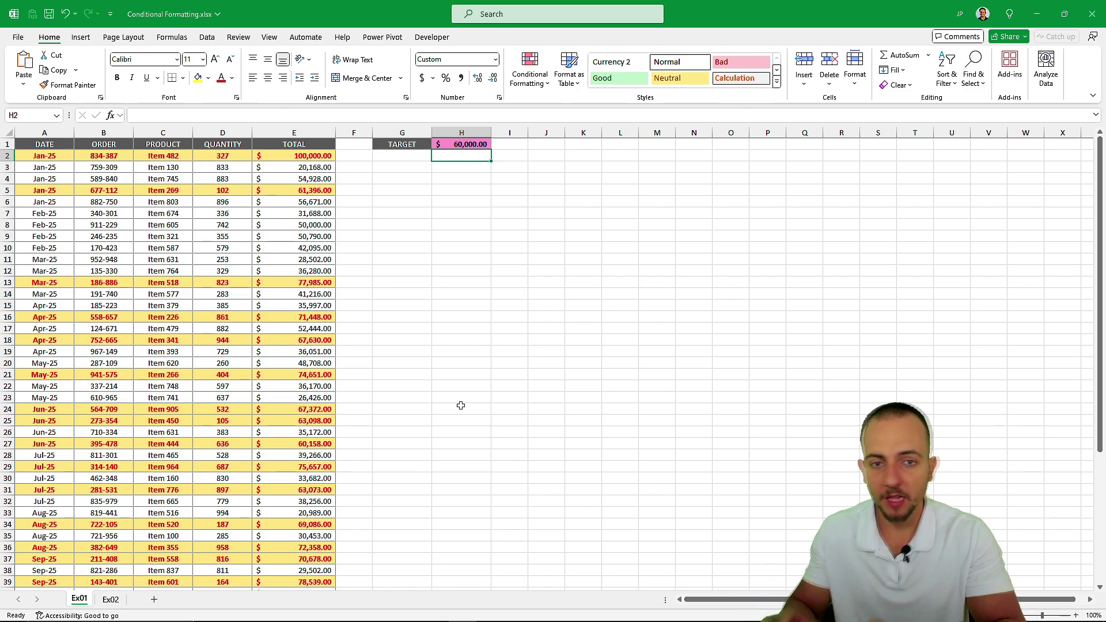
key(ctrl+Page_Down)
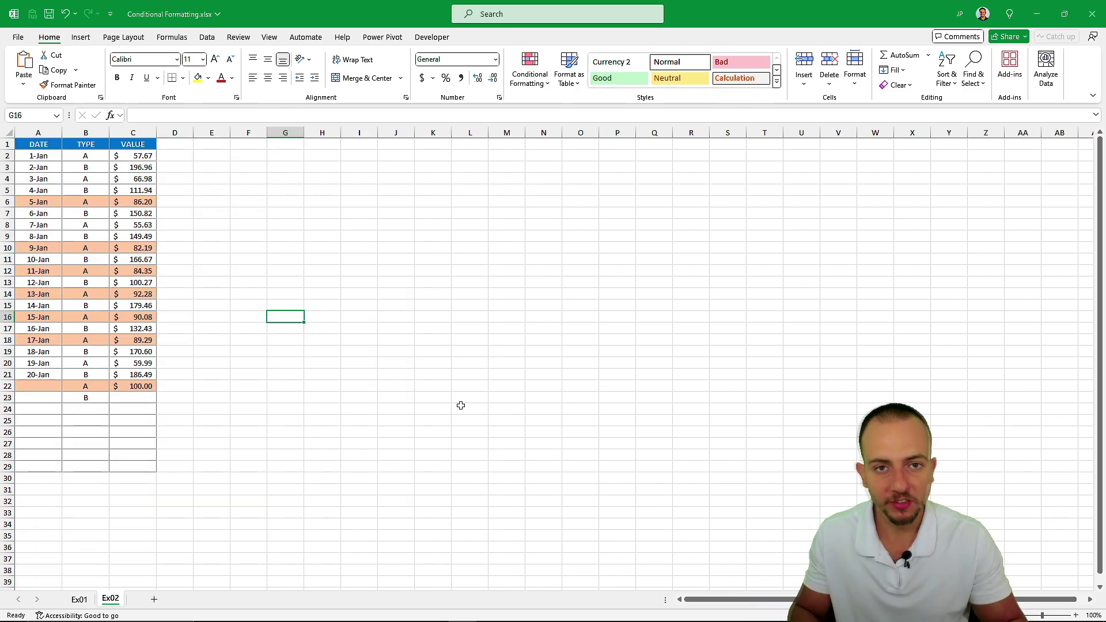
key(ctrl+Page_Up)
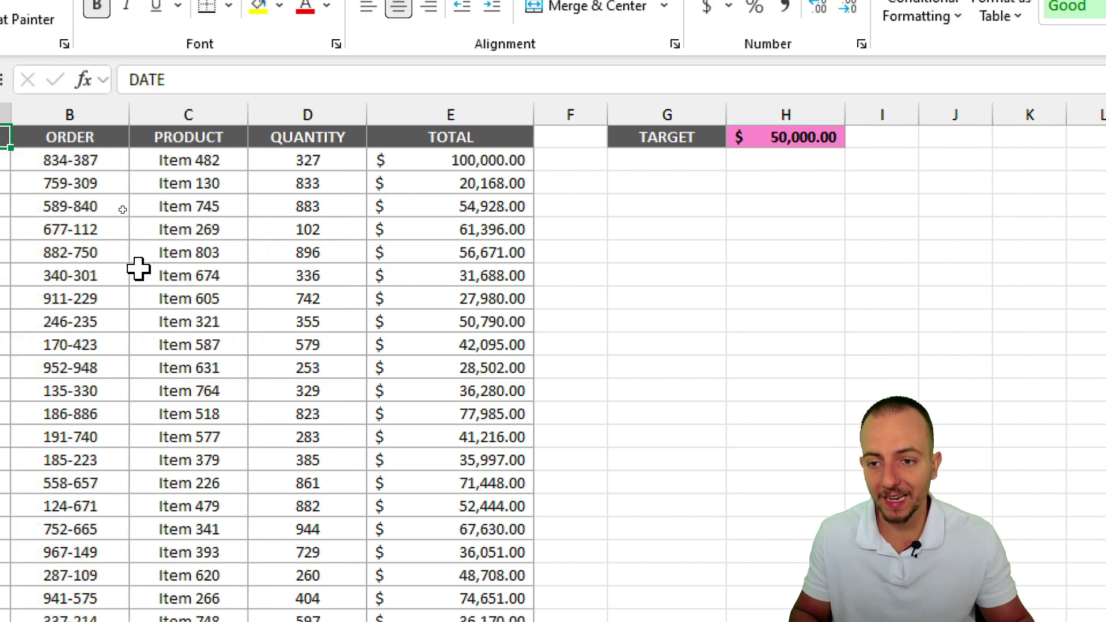
Examine the order amounts in the TOTAL column against the target in cell H1.
drag(168, 162, 164, 429)
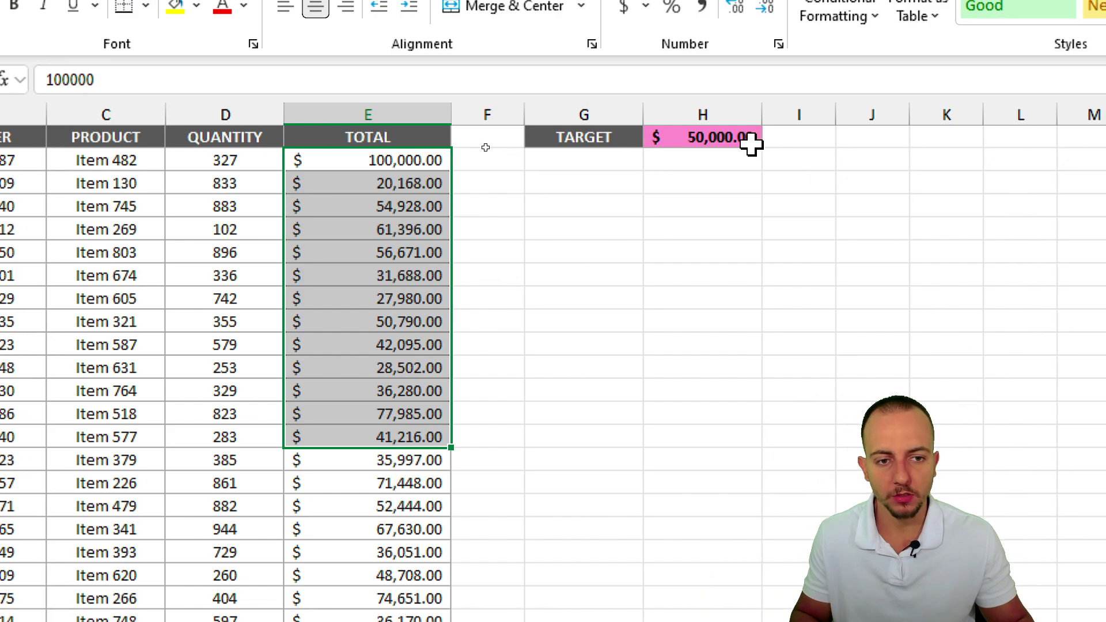
click(968, 139)
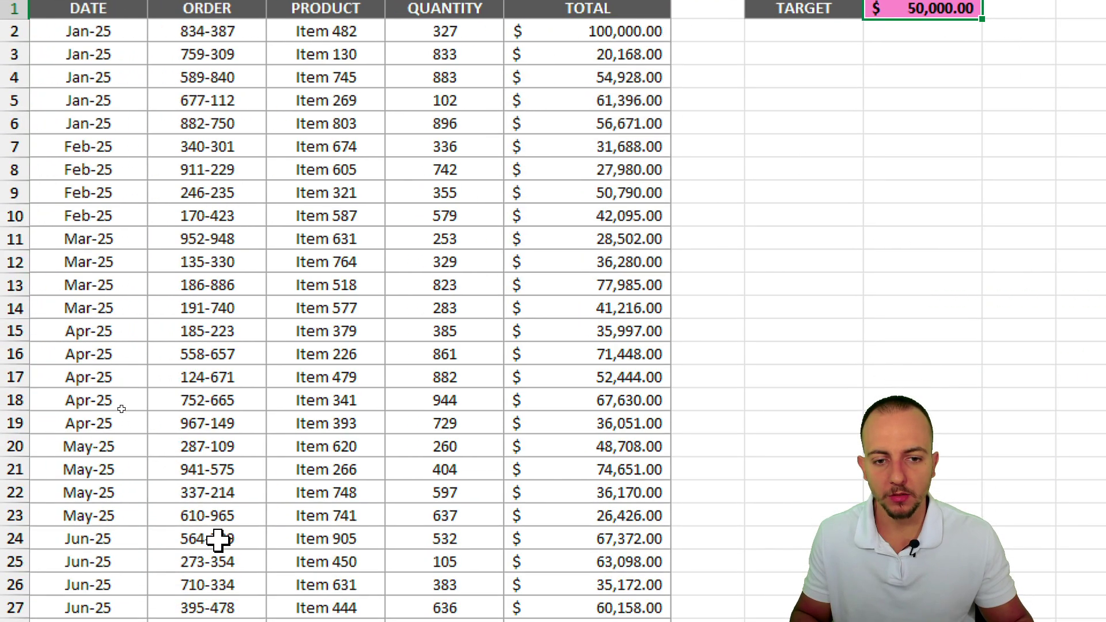
drag(599, 122, 600, 518)
scroll(601, 536, down, 1)
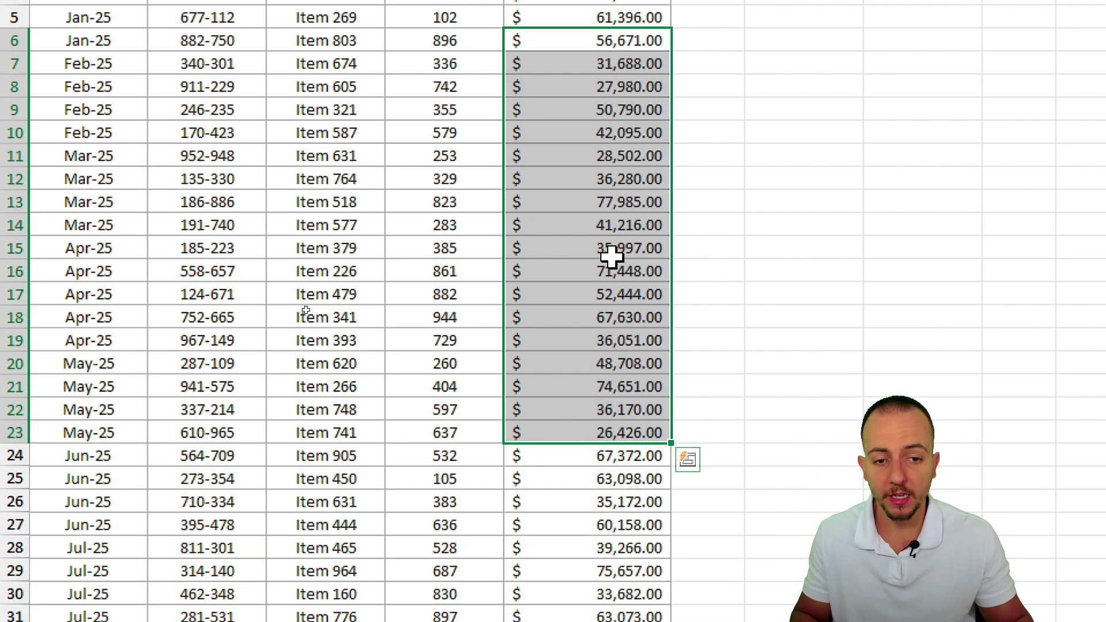
drag(610, 250, 112, 253)
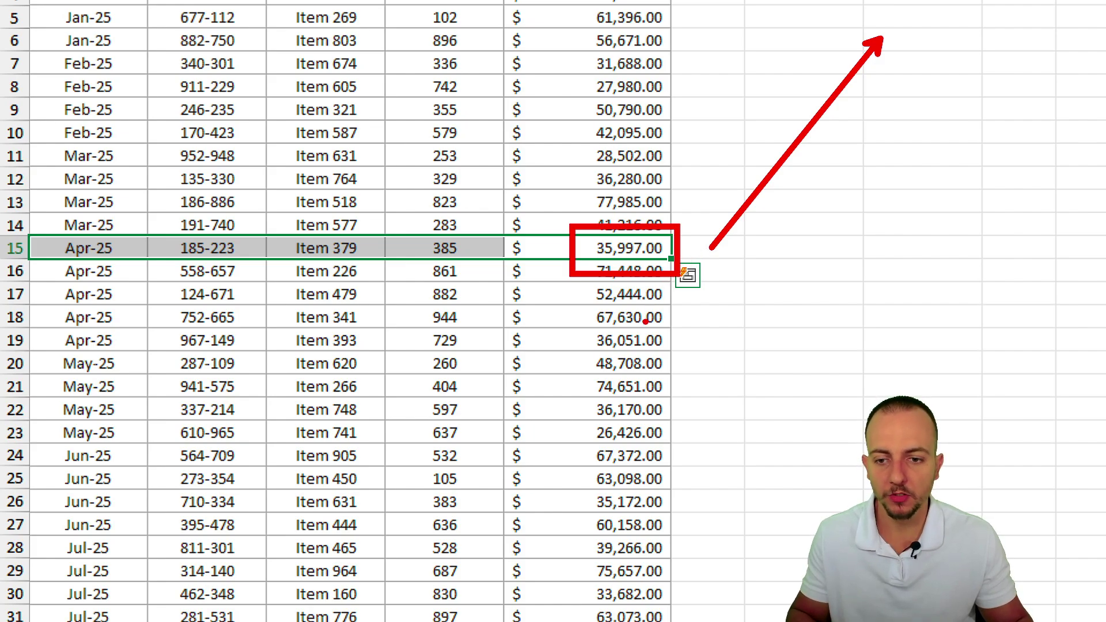
click(621, 157)
ctrl+click(617, 248)
ctrl+click(601, 343)
ctrl+click(594, 432)
ctrl+click(593, 544)
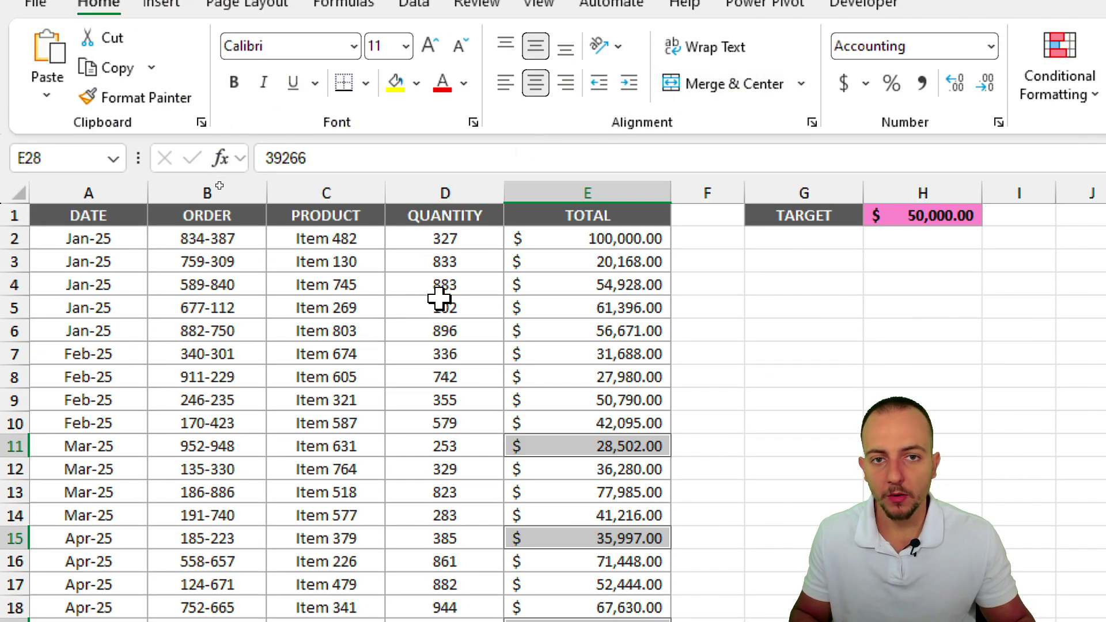
Select the amounts in the TOTAL column from E2 down through the order rows.
drag(628, 239, 621, 397)
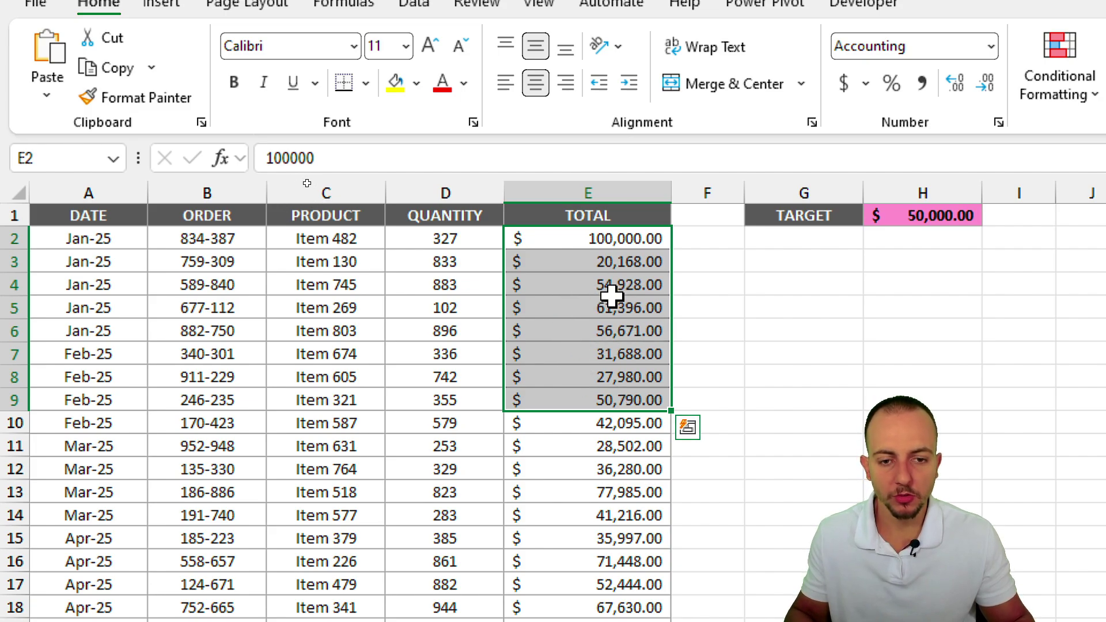
drag(604, 247, 605, 354)
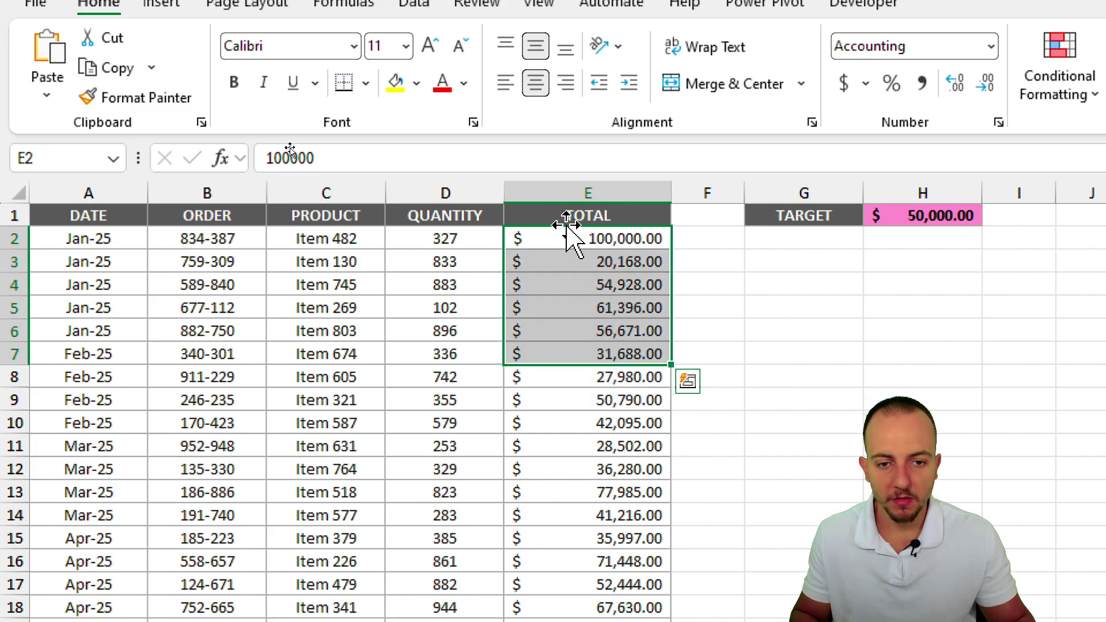
drag(595, 237, 581, 621)
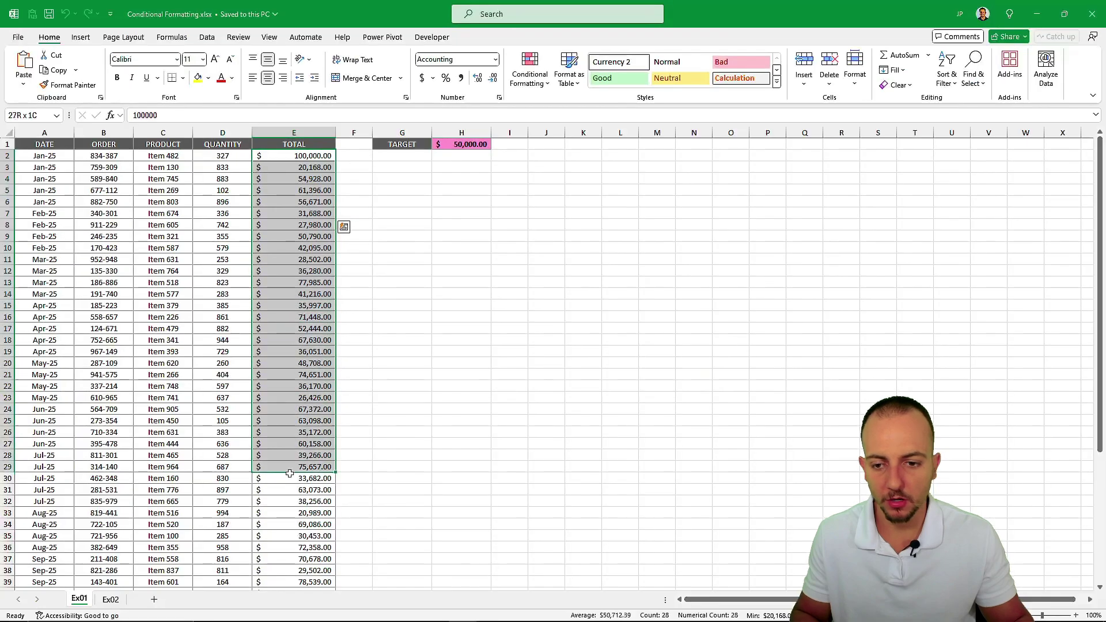
drag(291, 619, 294, 570)
scroll(345, 271, up, 5)
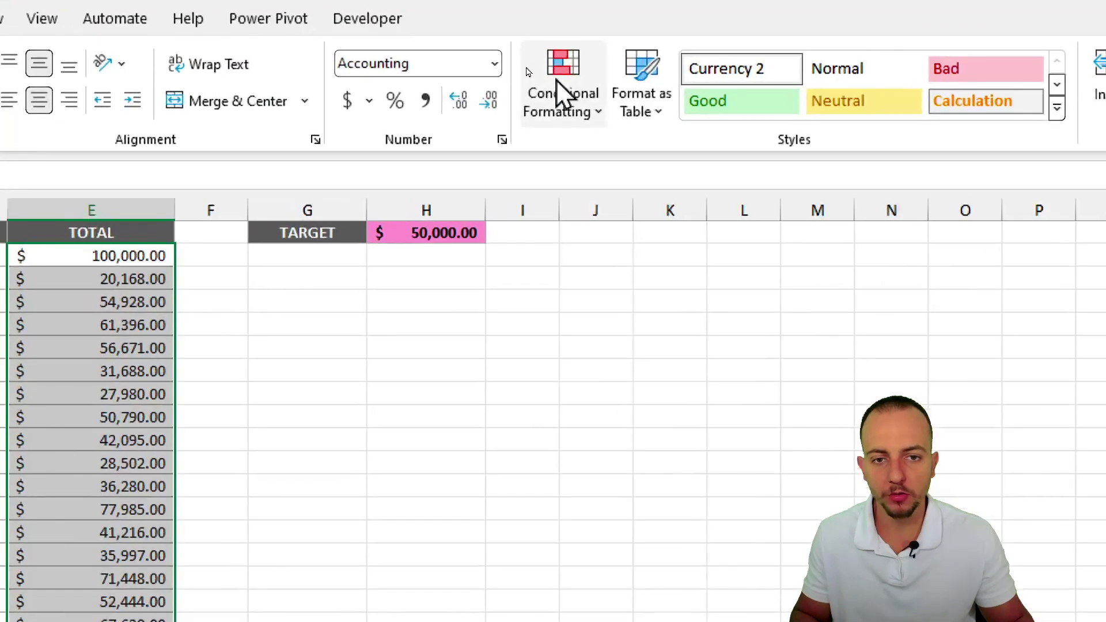
click(528, 74)
mouse_move(584, 161)
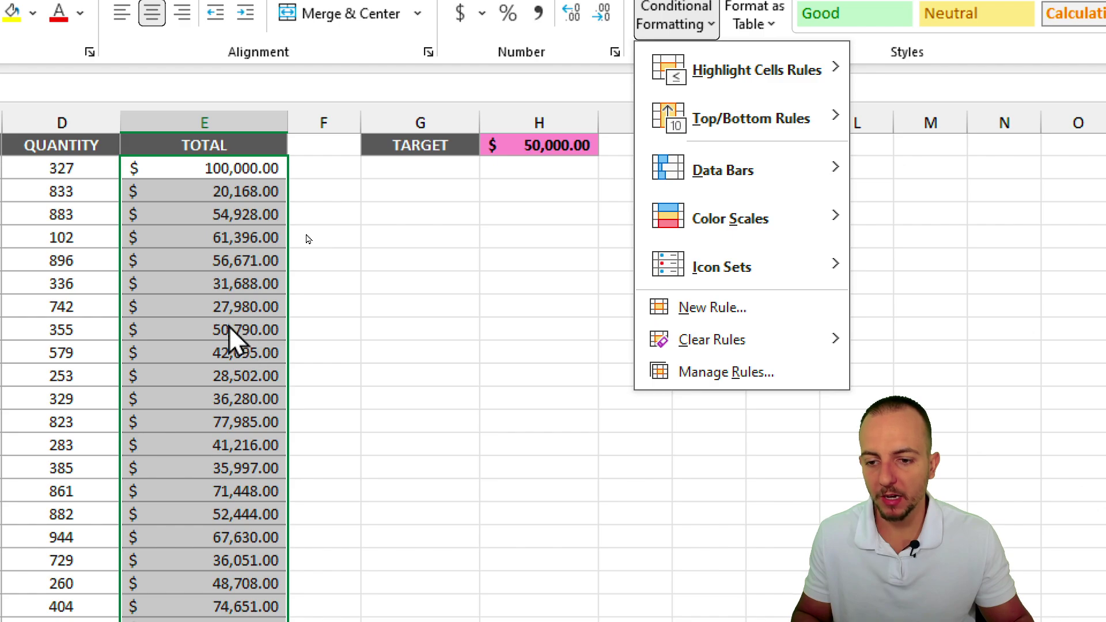
click(511, 116)
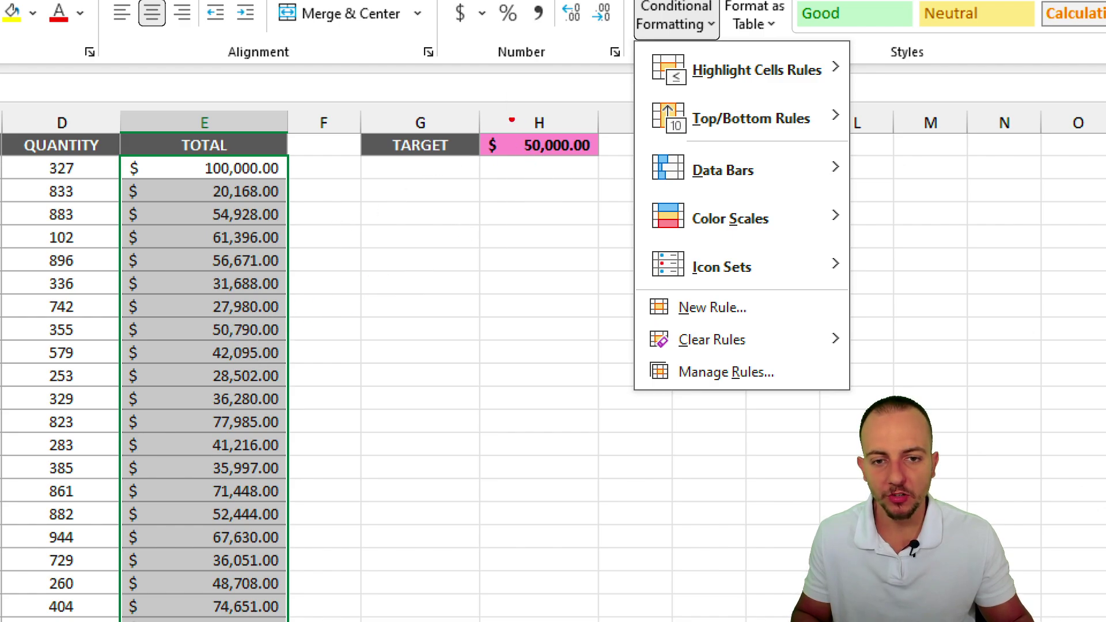
mouse_move(508, 115)
mouse_down()
mouse_move(616, 168)
mouse_move(569, 241)
mouse_up()
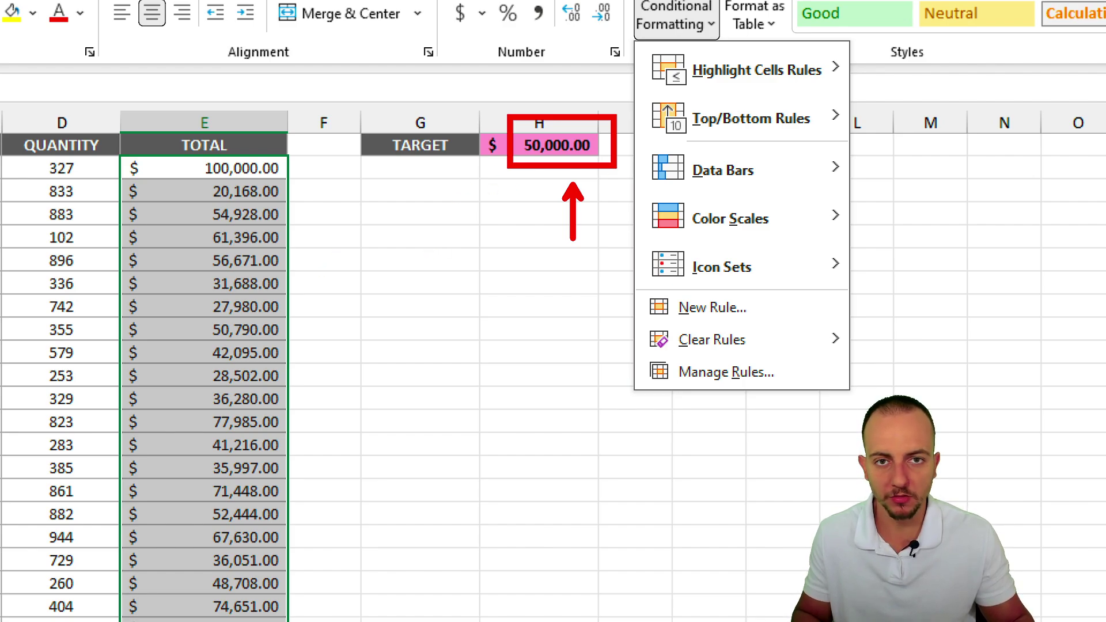
key(Escape)
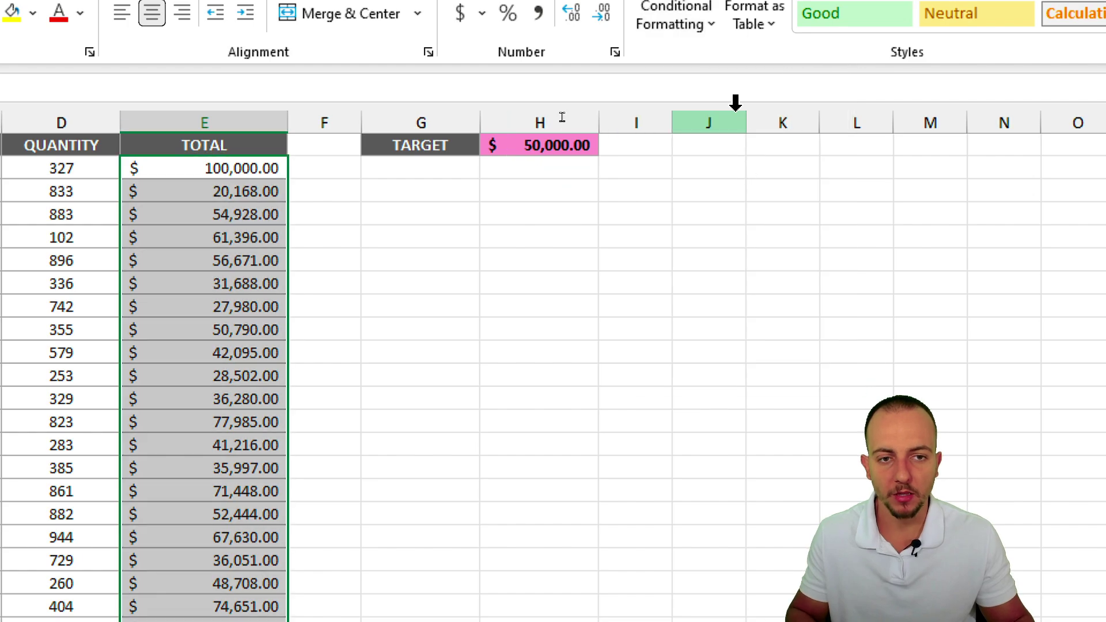
Start a Greater Than highlight rule for the selected TOTAL amounts and move its dialog closer to the column.
click(586, 157)
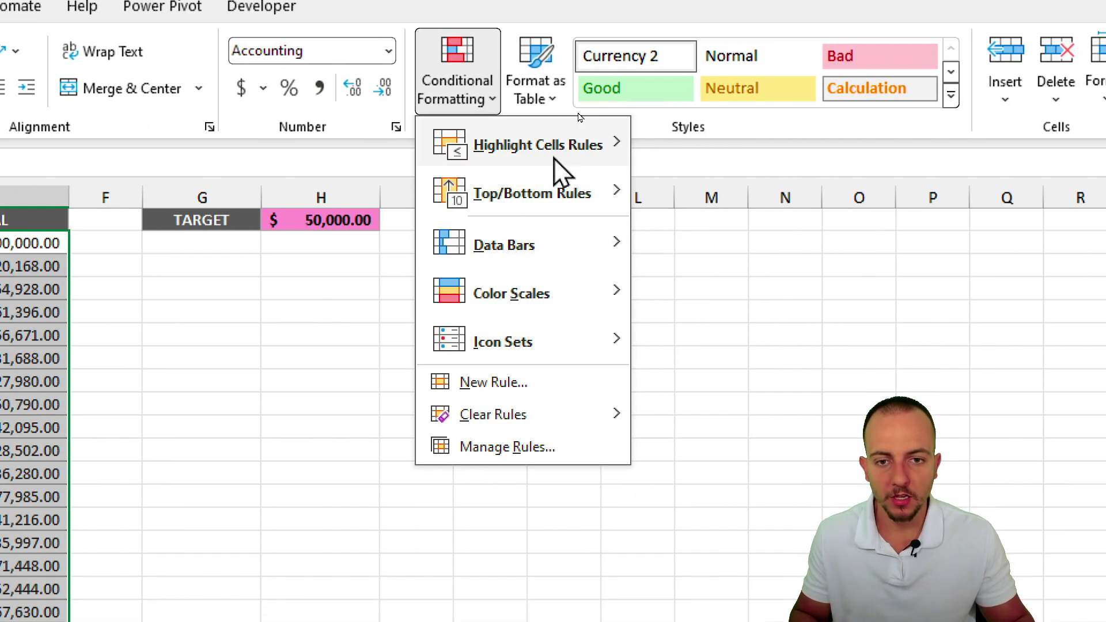
mouse_move(558, 161)
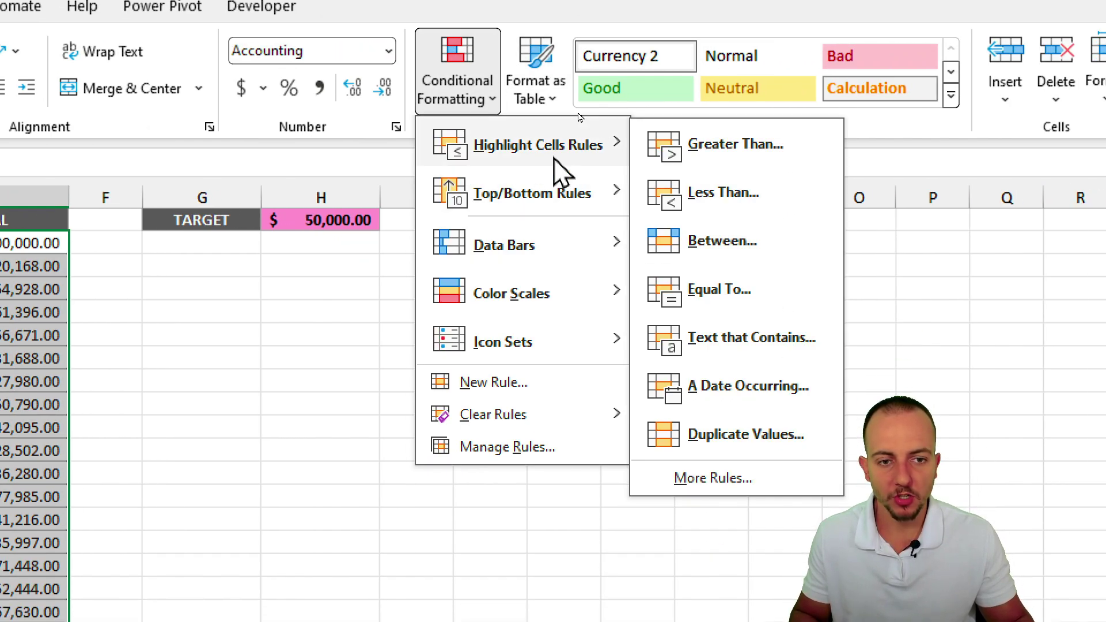
click(728, 156)
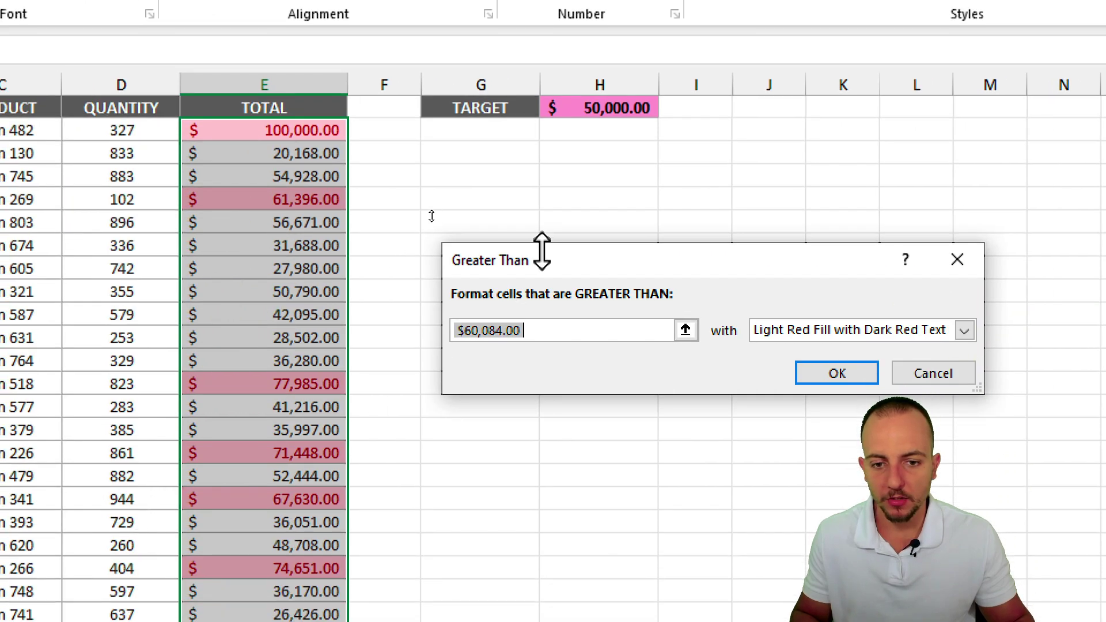
drag(260, 365, 190, 281)
drag(472, 179, 354, 259)
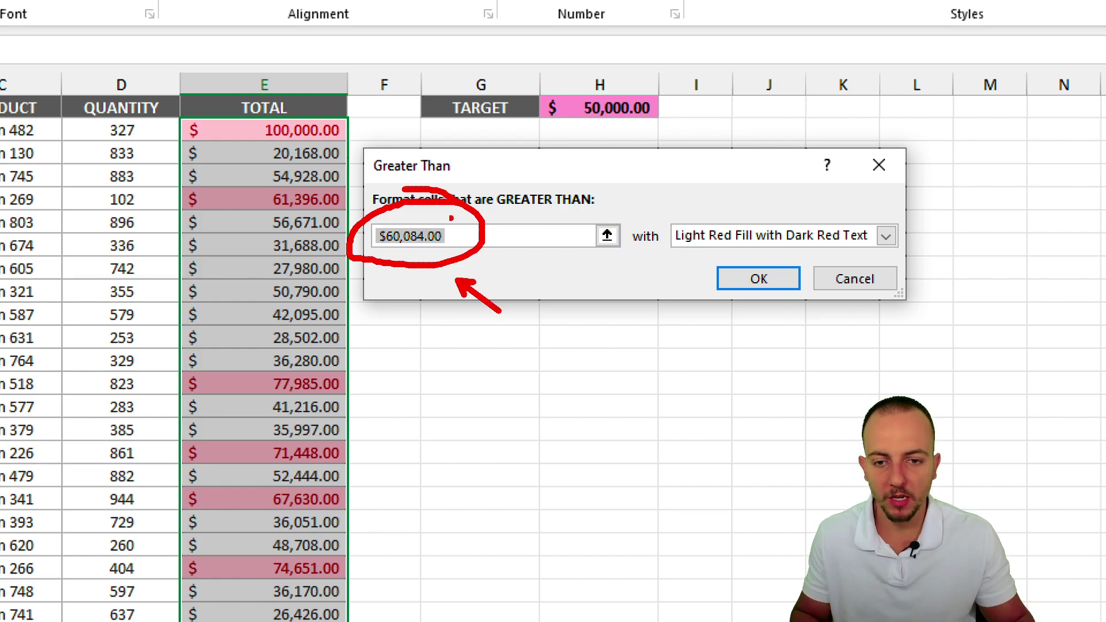
mouse_move(428, 243)
mouse_down()
mouse_move(351, 271)
mouse_move(422, 237)
mouse_up()
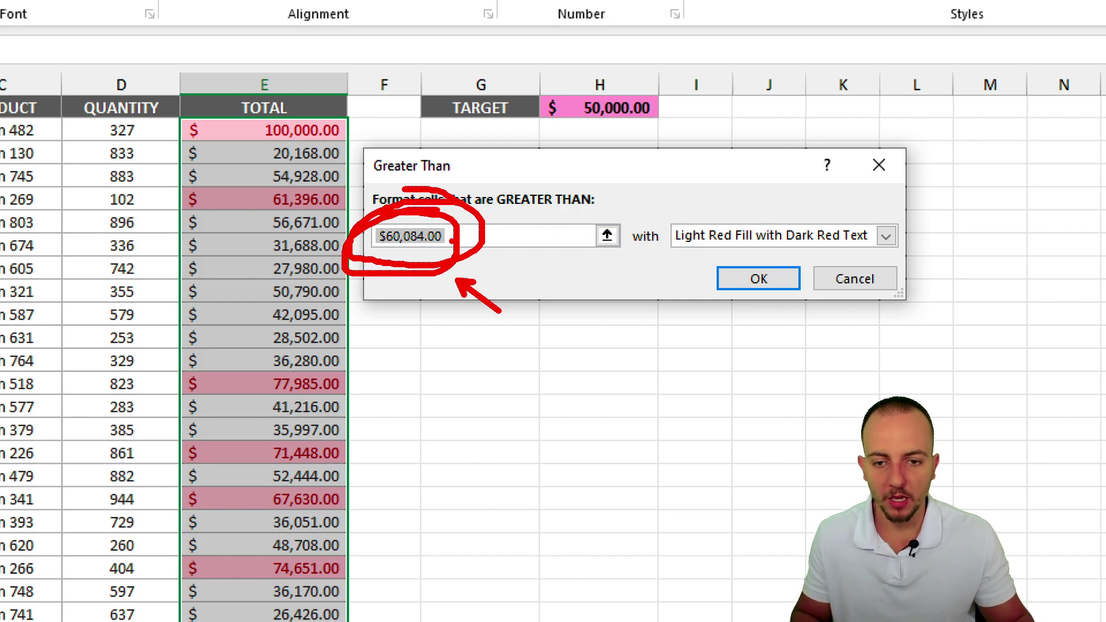
key(Escape)
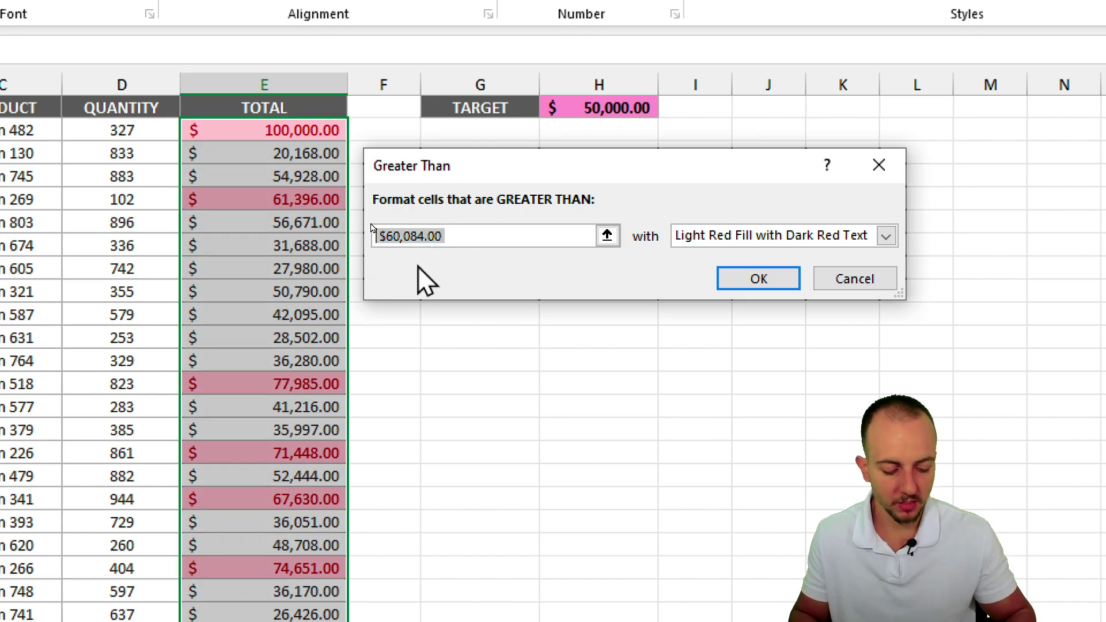
text(500)
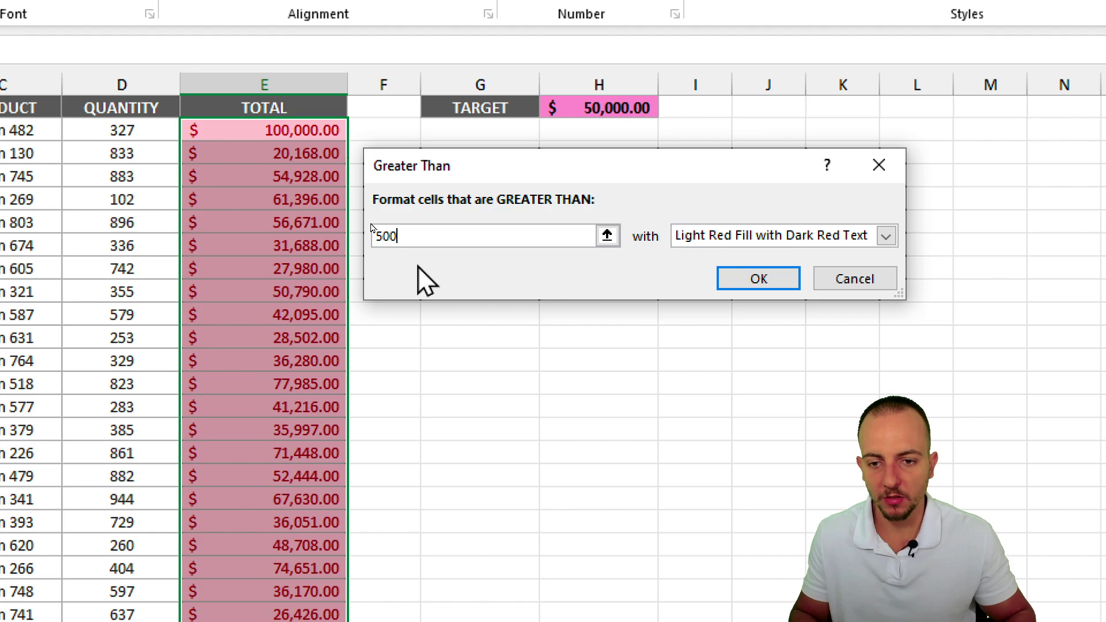
text(00)
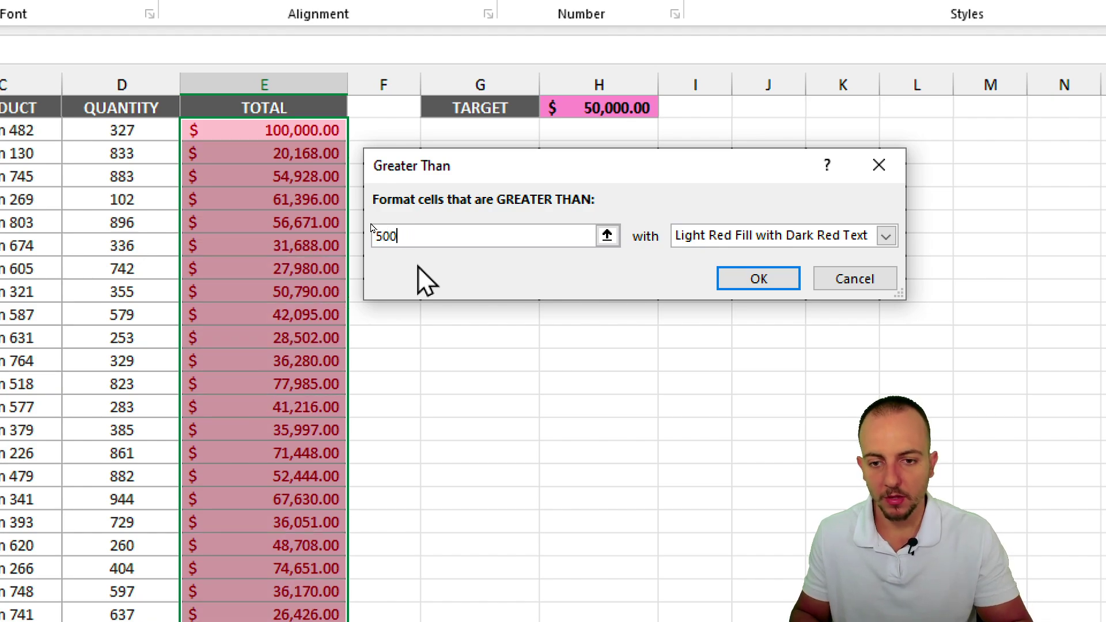
key(BackSpace)
key(BackSpace)
key(BackSpace)
Set the Greater Than threshold to the target in cell H1, as the absolute reference =$H$1.
click(585, 106)
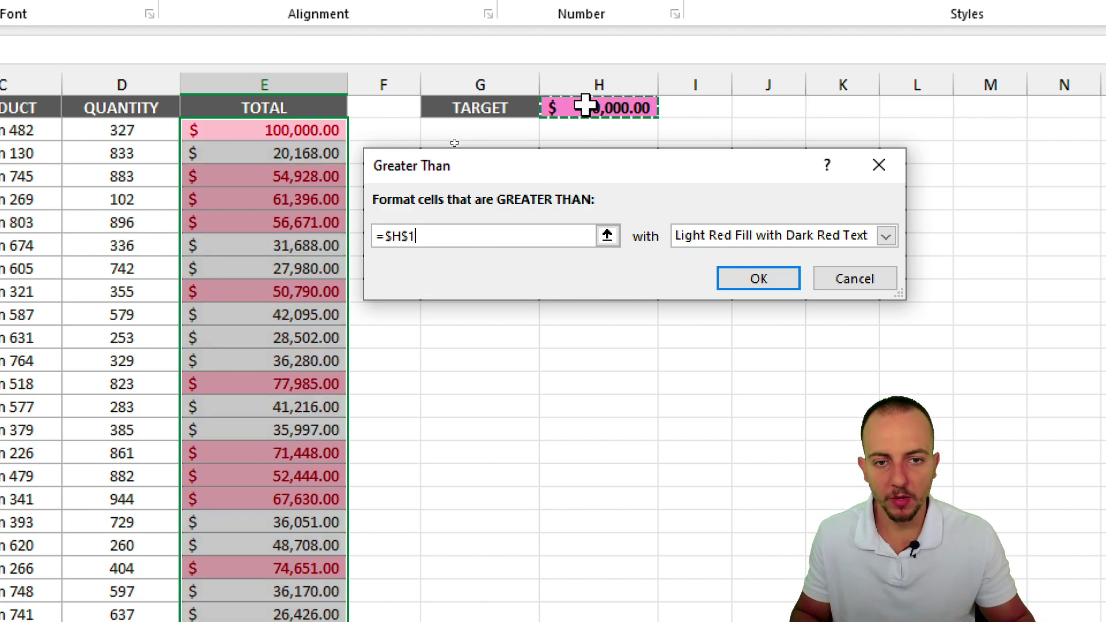
mouse_move(677, 65)
mouse_down()
mouse_move(621, 52)
mouse_move(679, 65)
mouse_up()
mouse_move(511, 141)
mouse_down()
mouse_move(344, 398)
mouse_move(401, 446)
mouse_up()
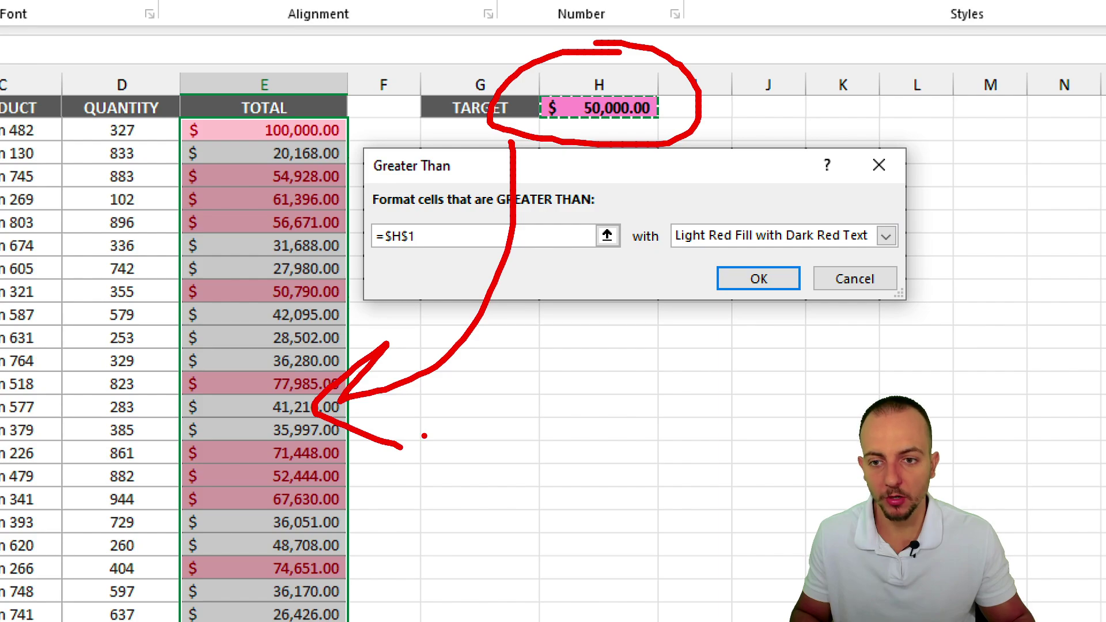
key(Escape)
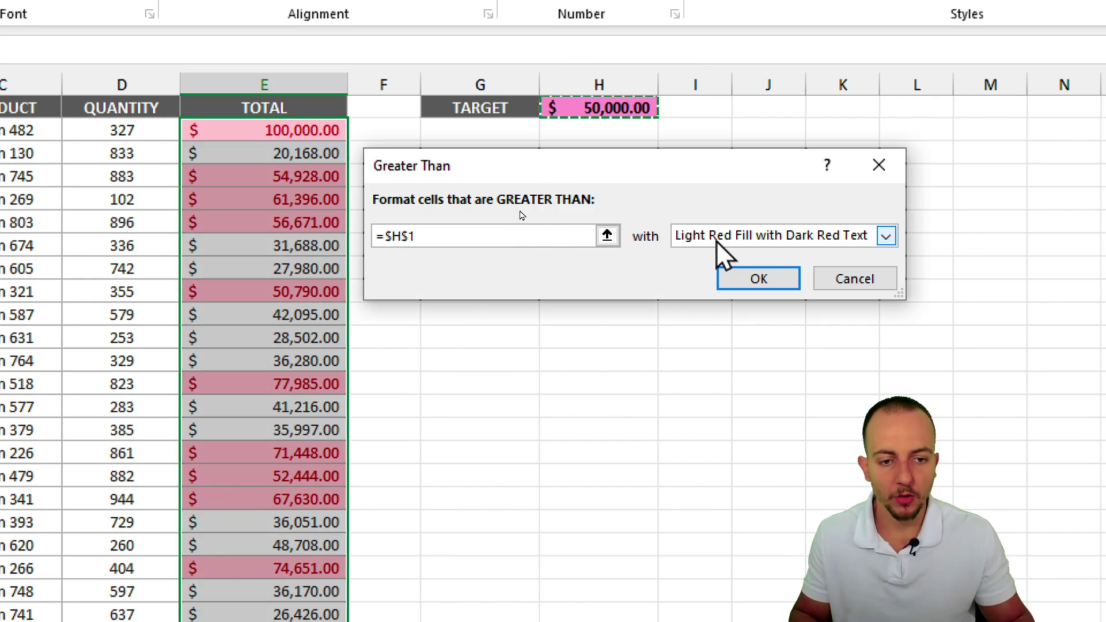
Try the yellow and green fill presets for the Greater Than rule, and view the fill colours offered for a custom format.
click(717, 241)
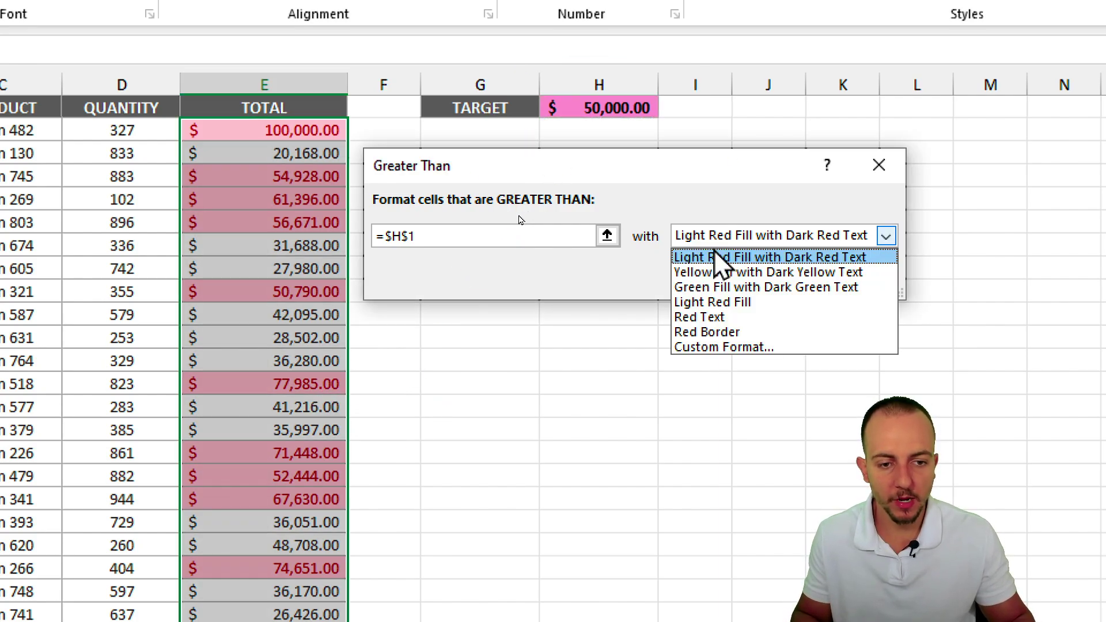
click(717, 273)
click(720, 235)
click(729, 287)
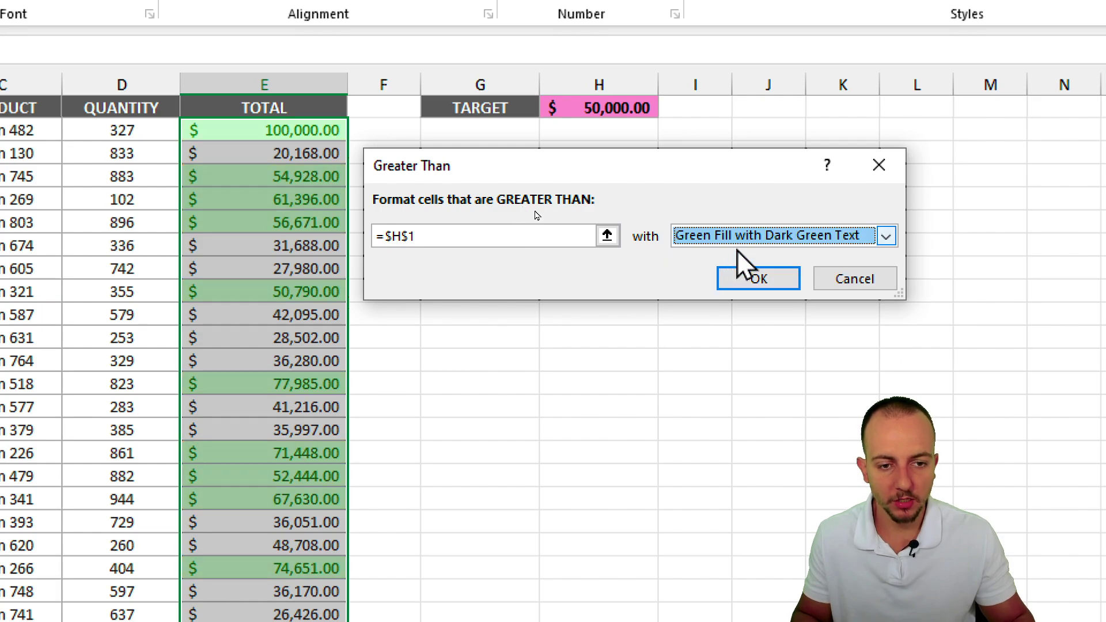
click(740, 237)
click(742, 346)
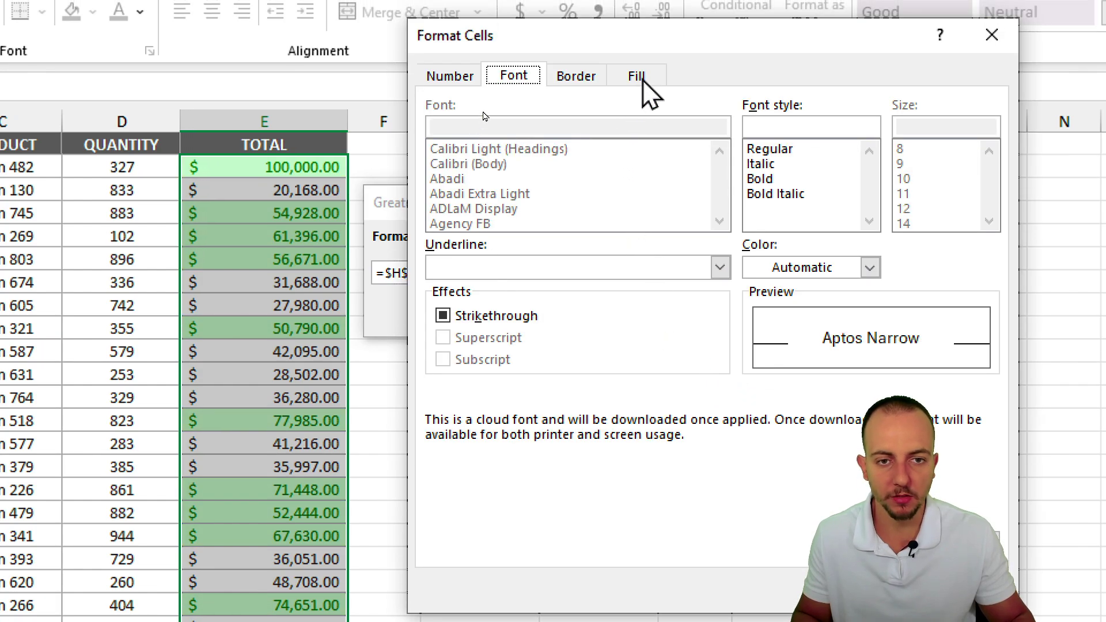
click(637, 40)
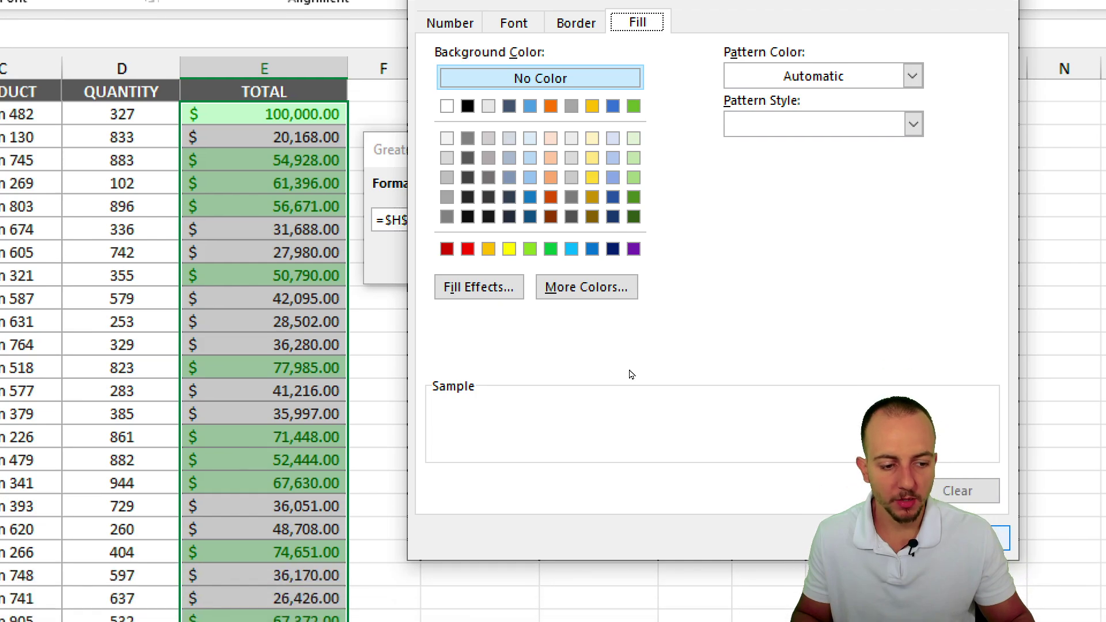
key(Escape)
Format the totals above the target with Light Red Fill with Dark Red Text and apply the rule.
click(759, 277)
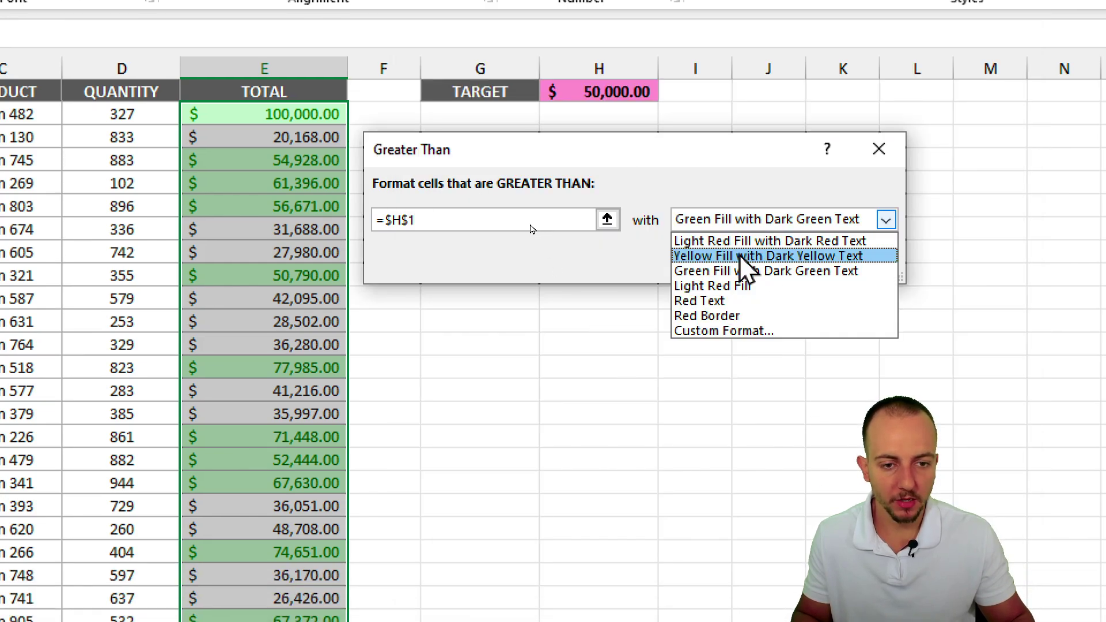
click(752, 241)
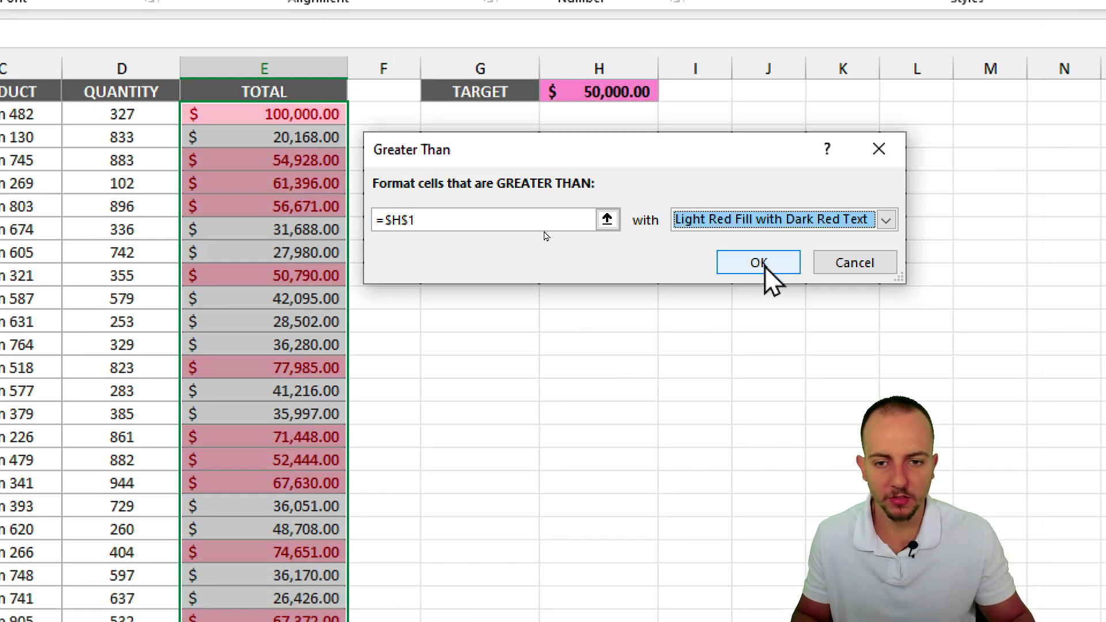
click(759, 264)
click(556, 271)
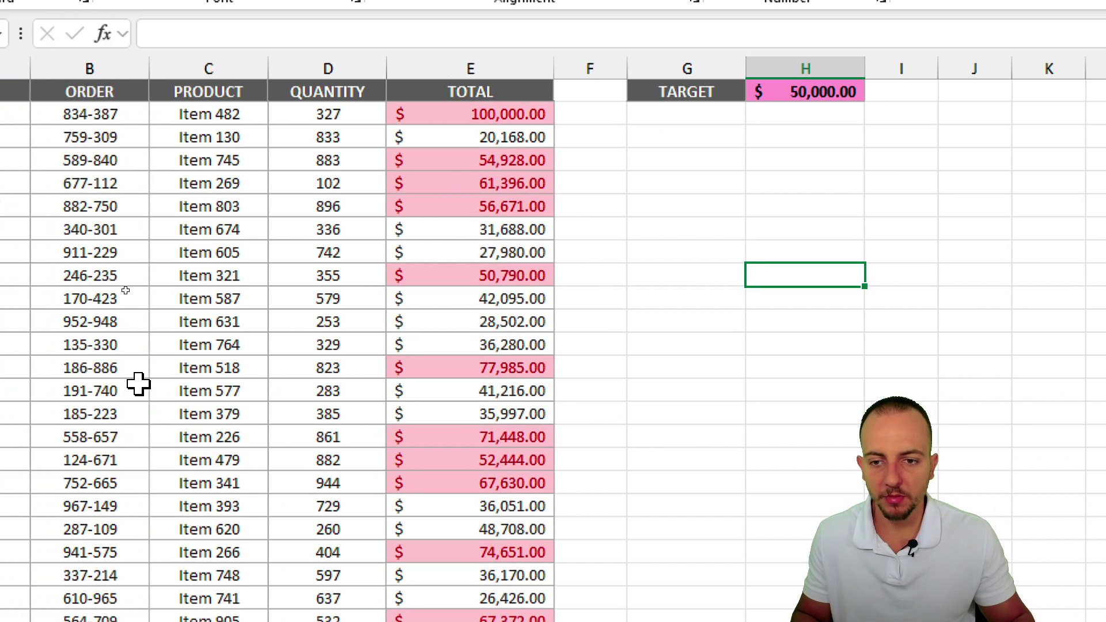
Change the TOTAL amount for Item 605 in cell E8 to 100000 to test the rule.
click(524, 252)
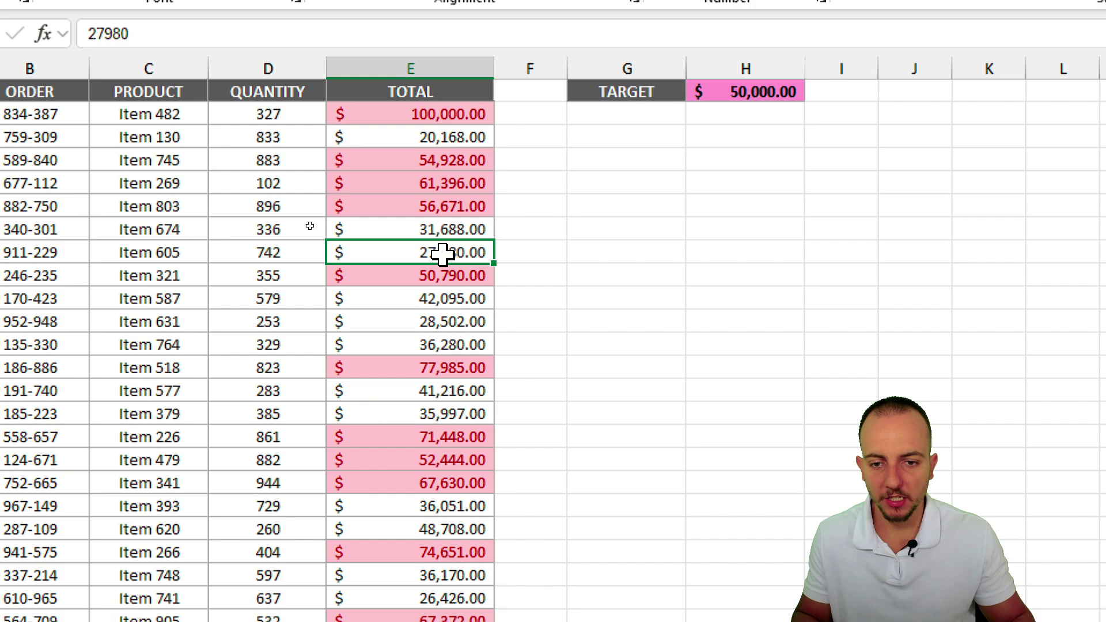
drag(442, 253, 491, 249)
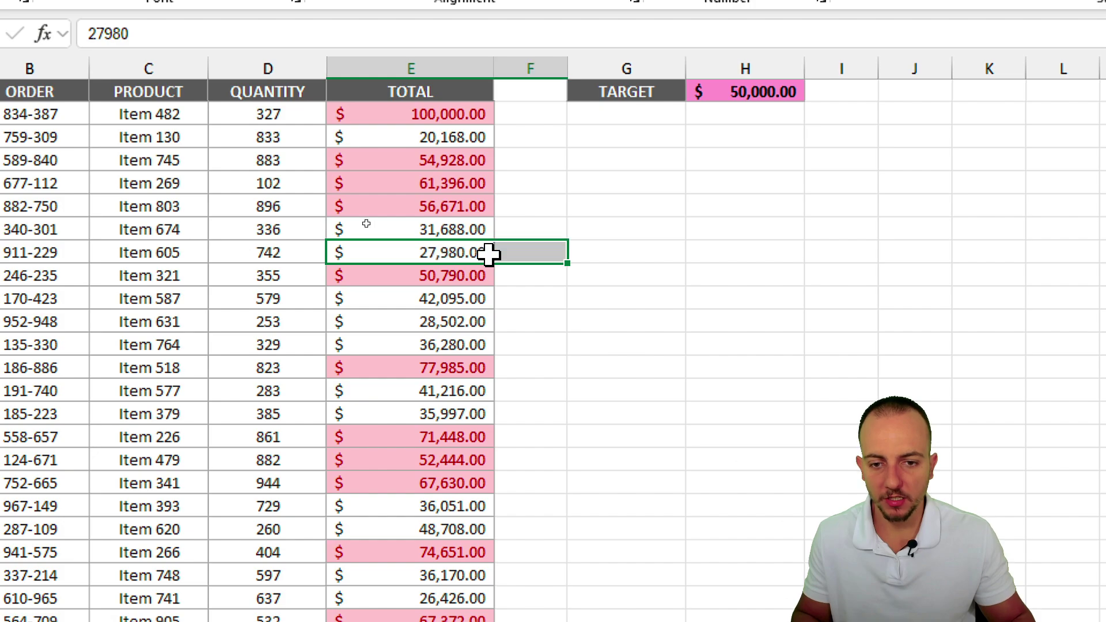
click(461, 253)
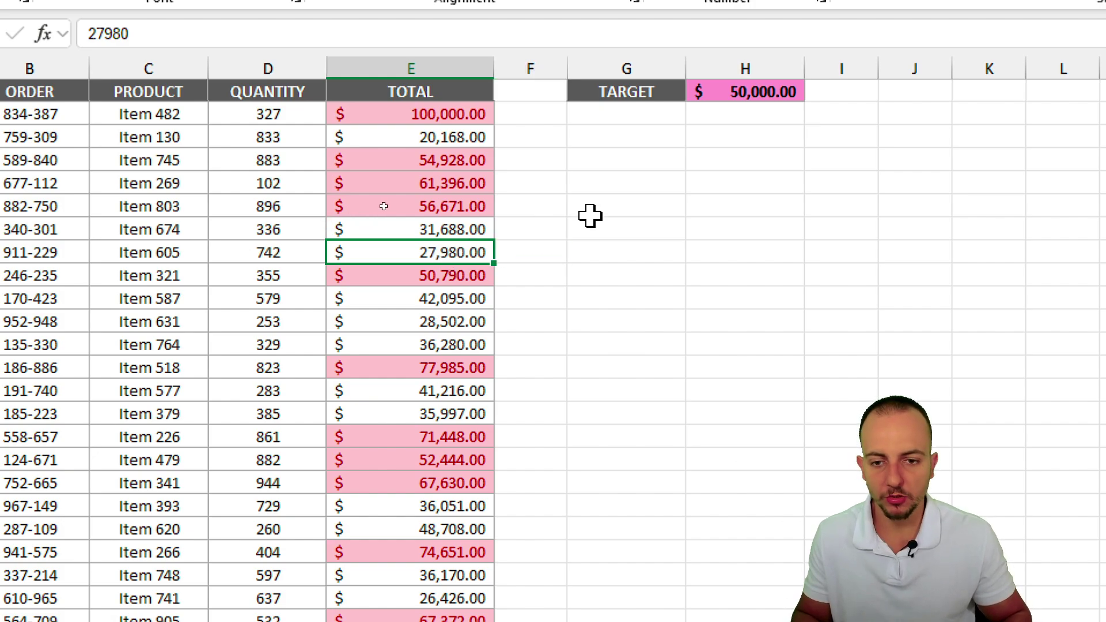
text(100000)
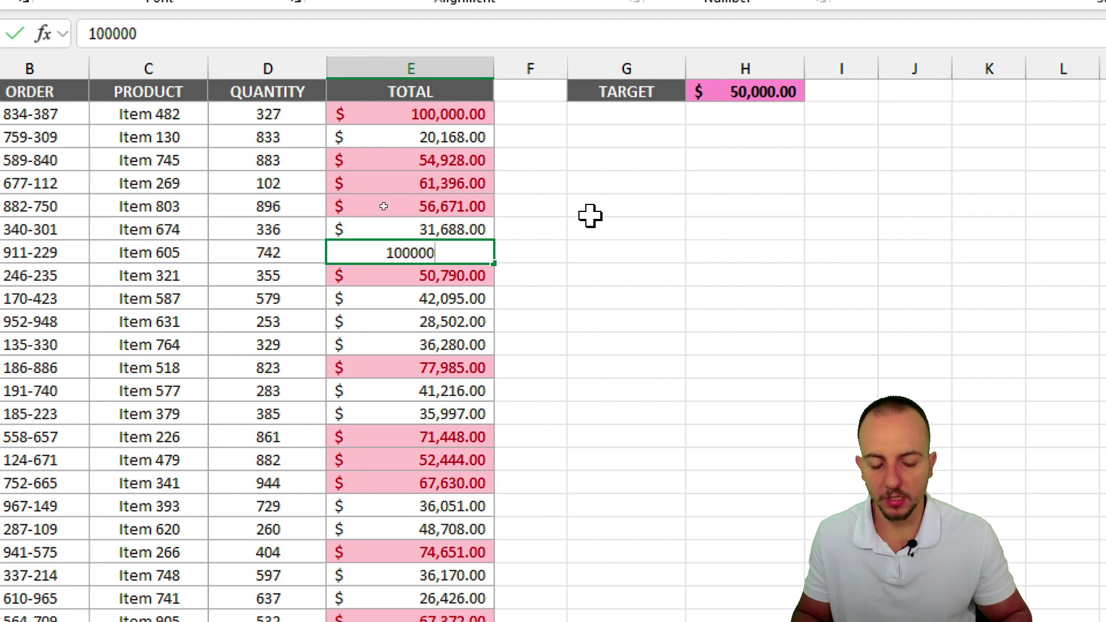
key(Return)
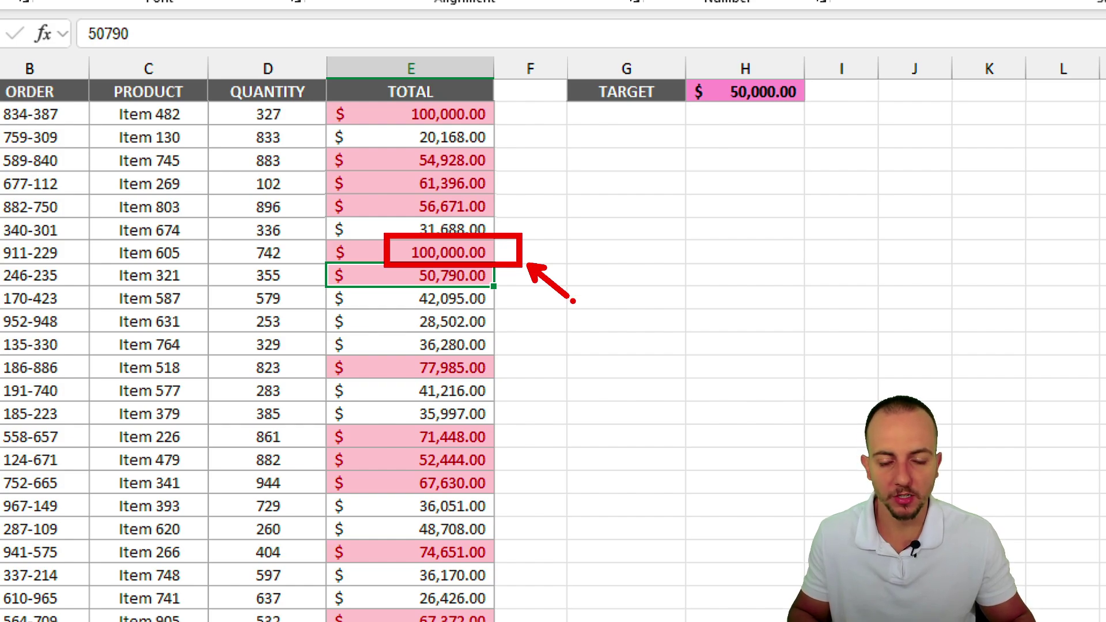
Set the TOTAL amount for Item 605 in cell E8 to 50000, the same value as the target.
click(439, 242)
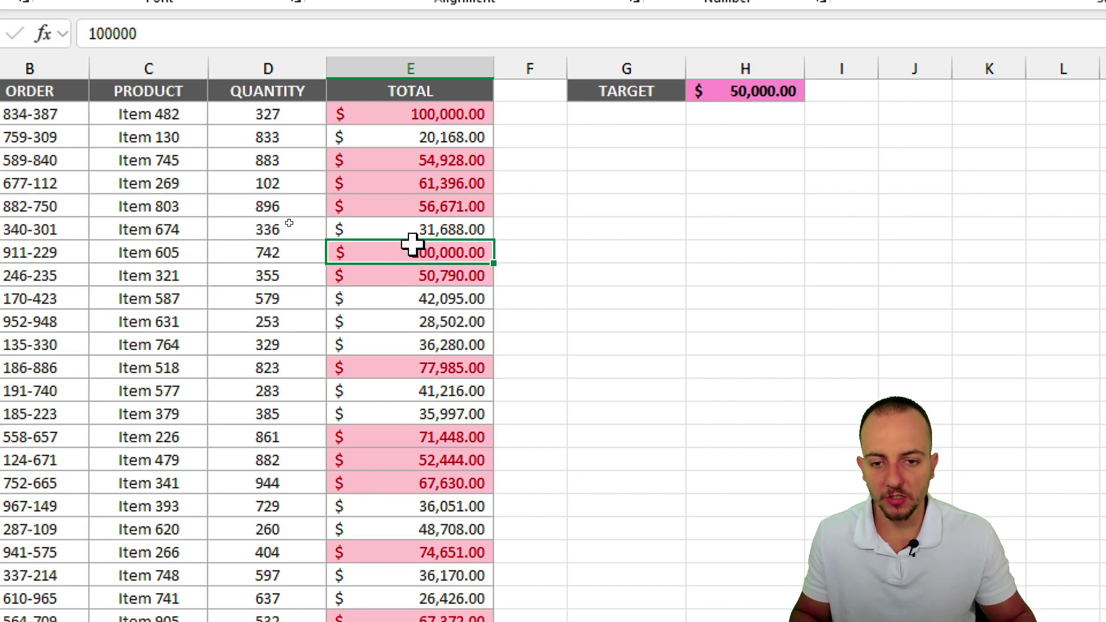
text(50000)
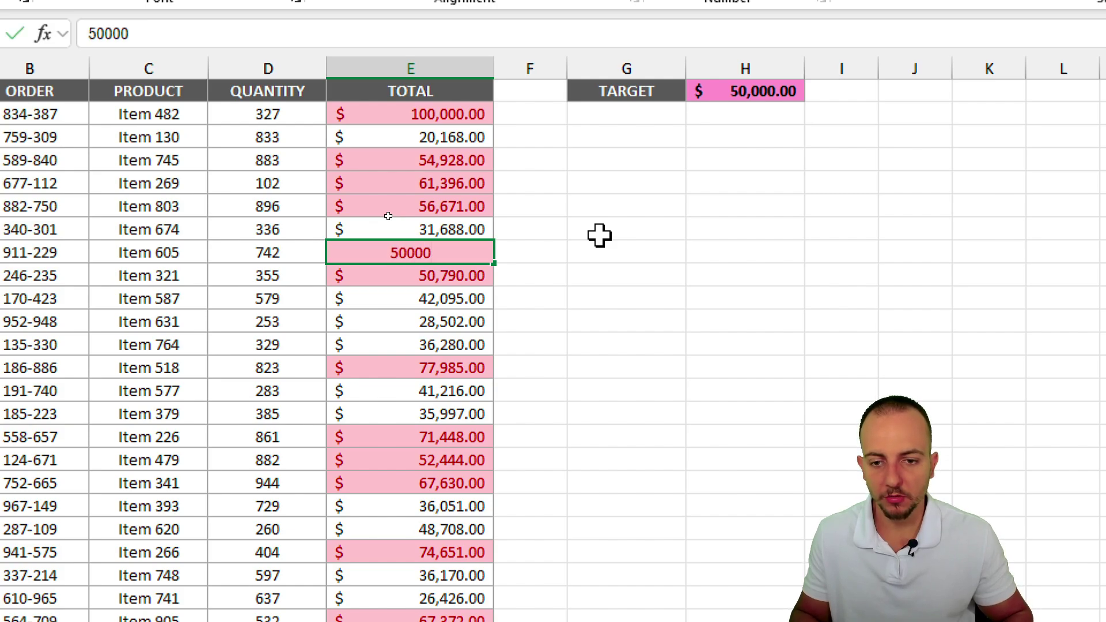
key(ctrl+2)
drag(773, 116, 713, 244)
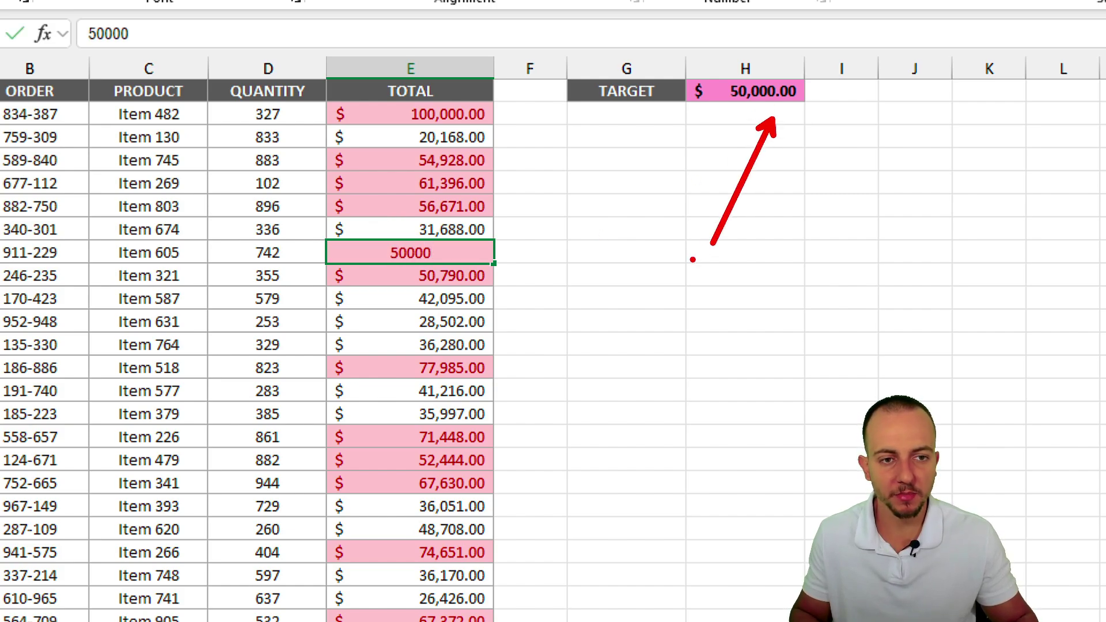
key(Escape)
key(Return)
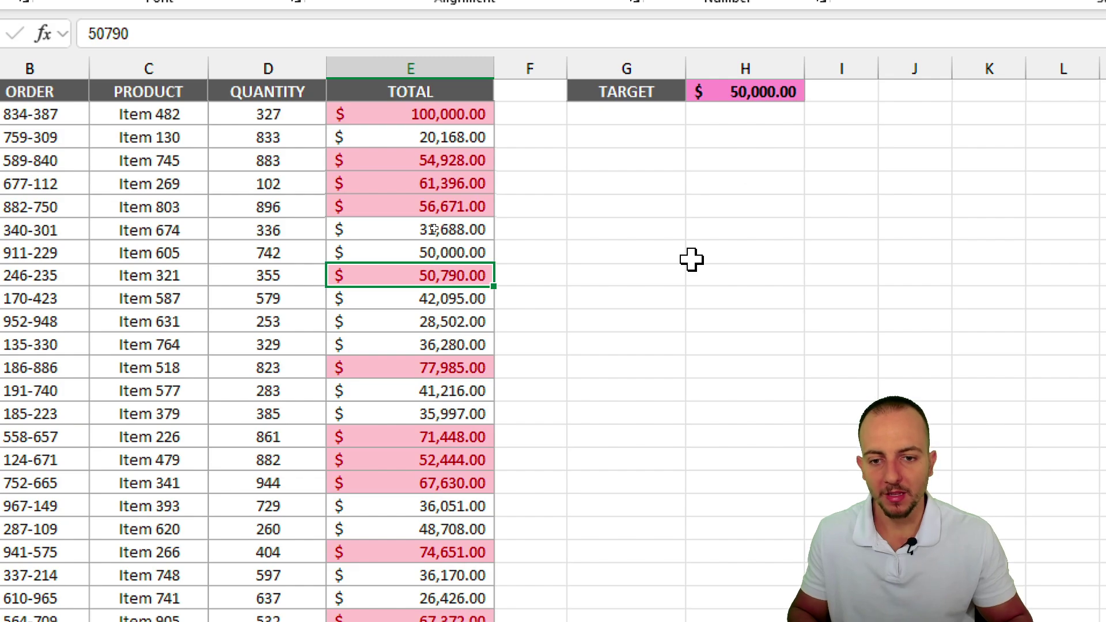
key(ctrl+2)
mouse_move(318, 233)
mouse_down()
mouse_move(506, 268)
mouse_move(631, 357)
mouse_up()
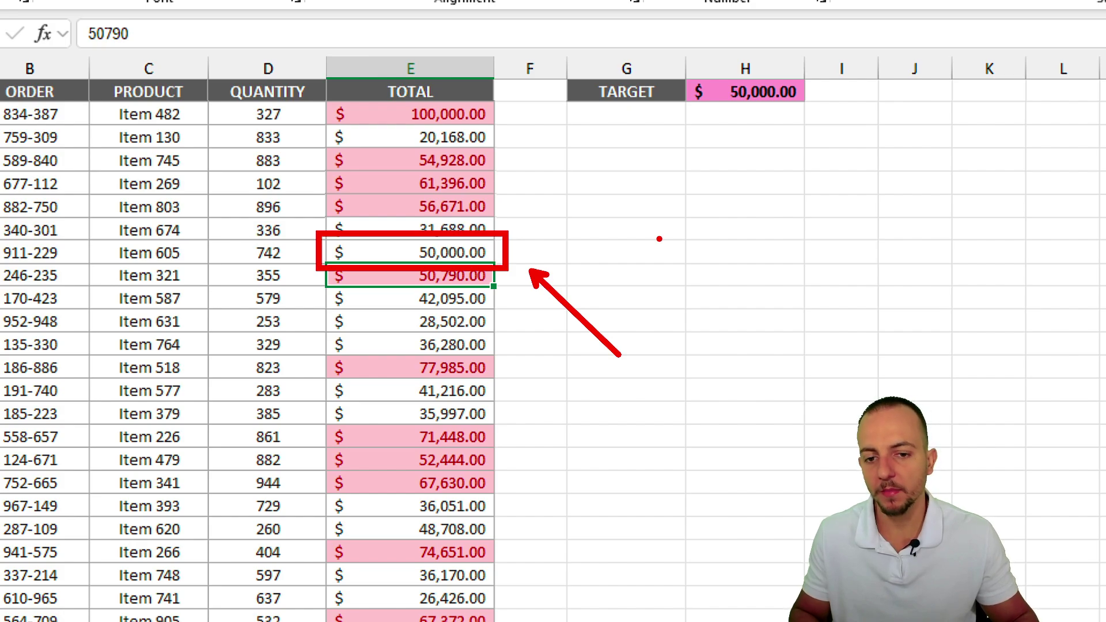
key(Escape)
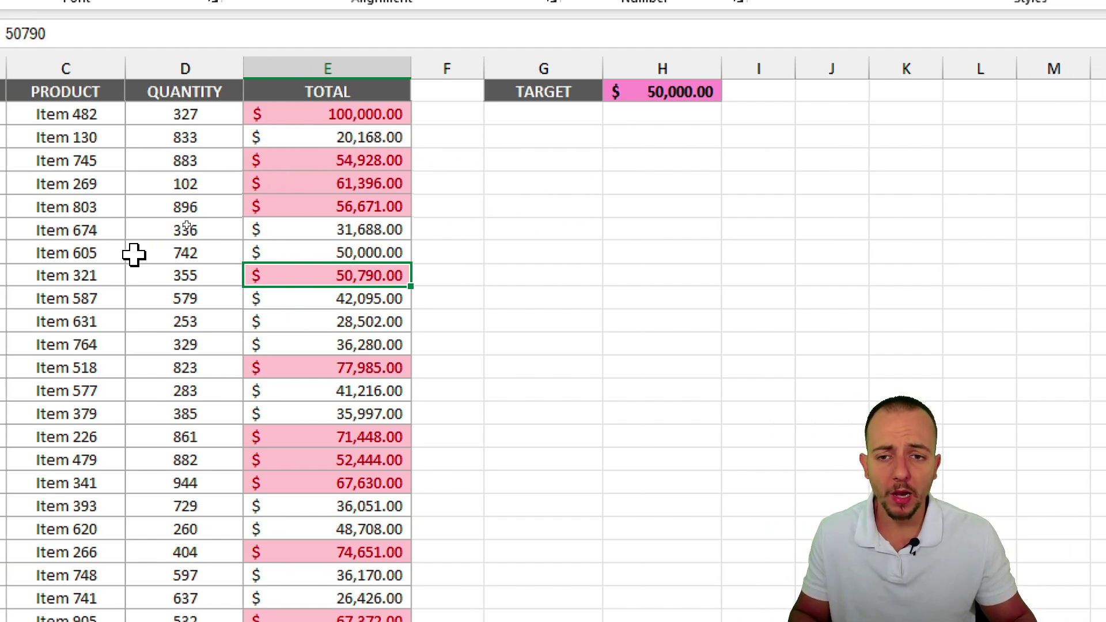
Select all amounts in the TOTAL column again, from E2 down to the last December order.
drag(423, 125, 441, 621)
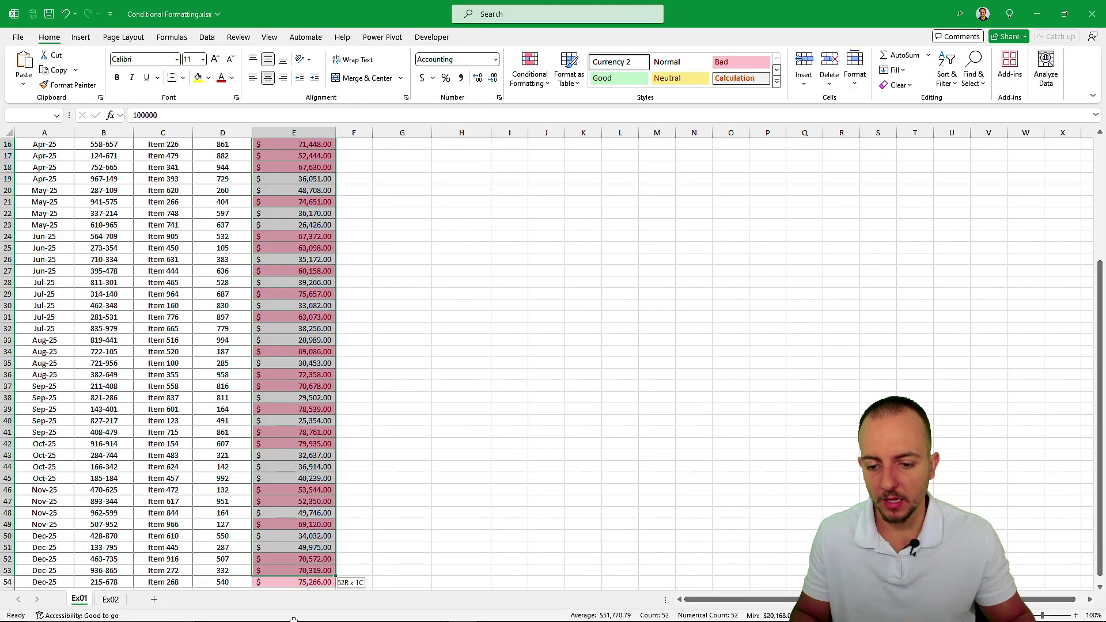
drag(293, 619, 297, 576)
scroll(431, 274, up, 5)
scroll(432, 273, up, 1)
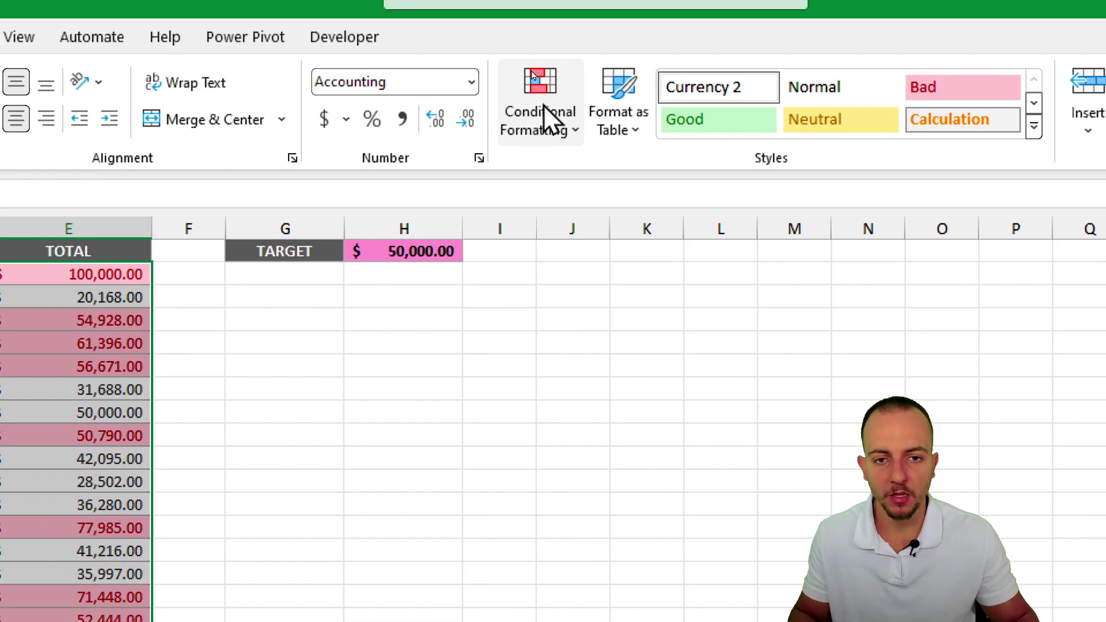
Add an Equal To highlight rule to the selected totals that references target cell H1, with Yellow Fill with Dark Yellow Text.
click(541, 62)
mouse_move(640, 142)
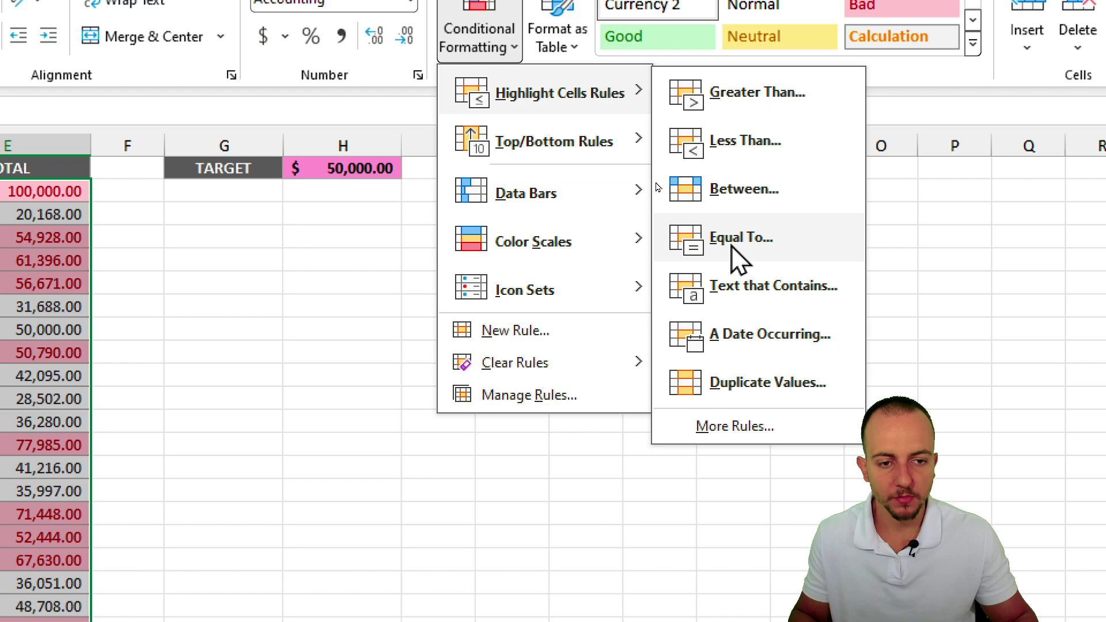
click(732, 247)
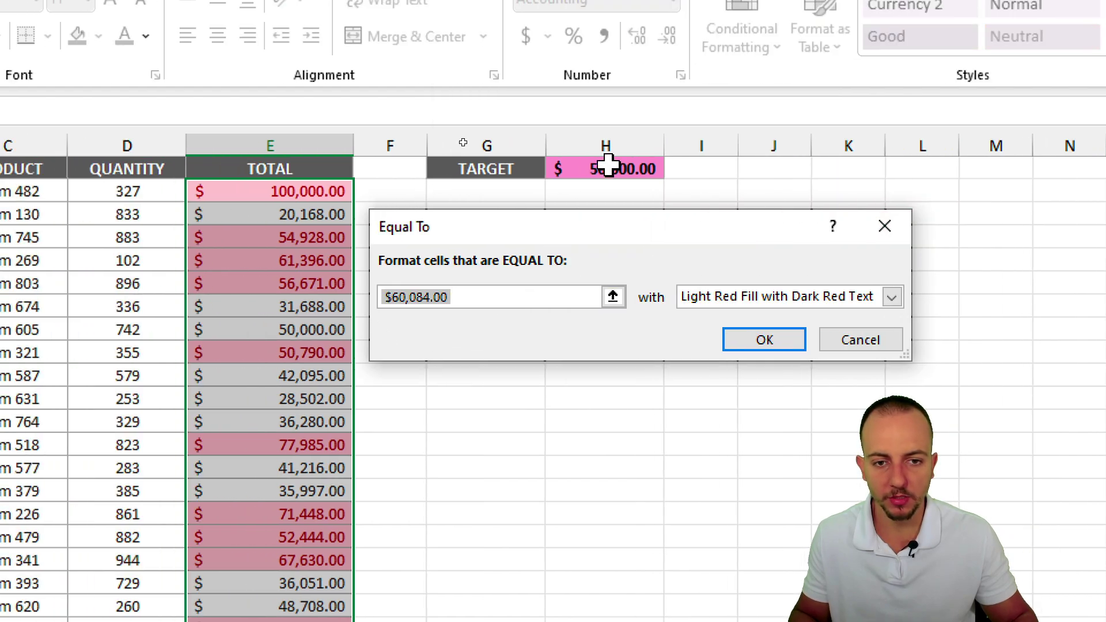
click(607, 167)
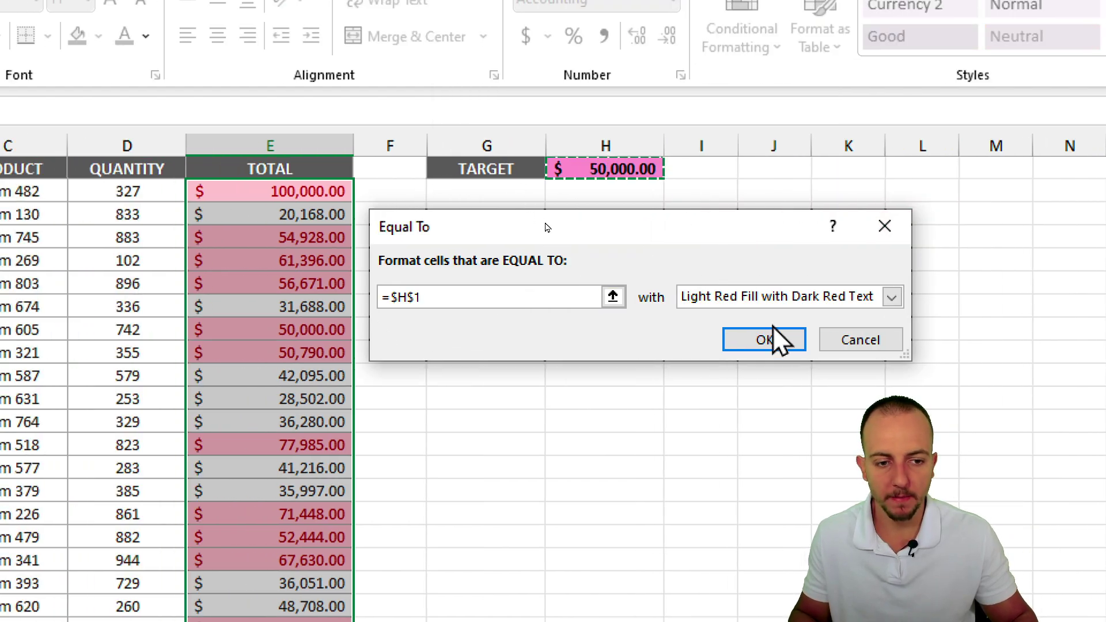
click(790, 297)
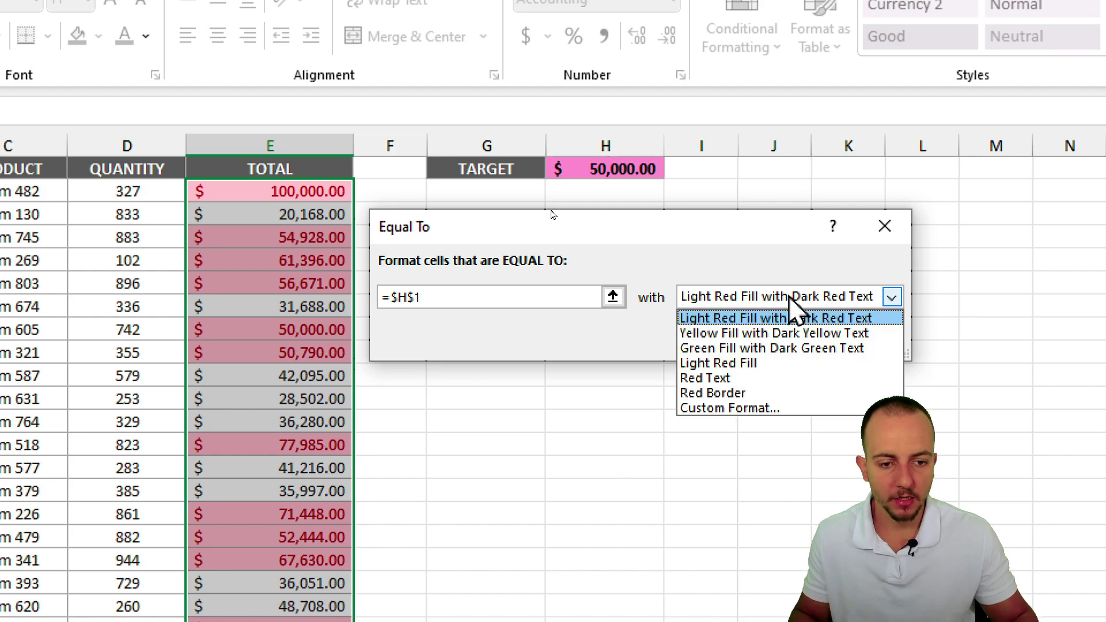
click(734, 333)
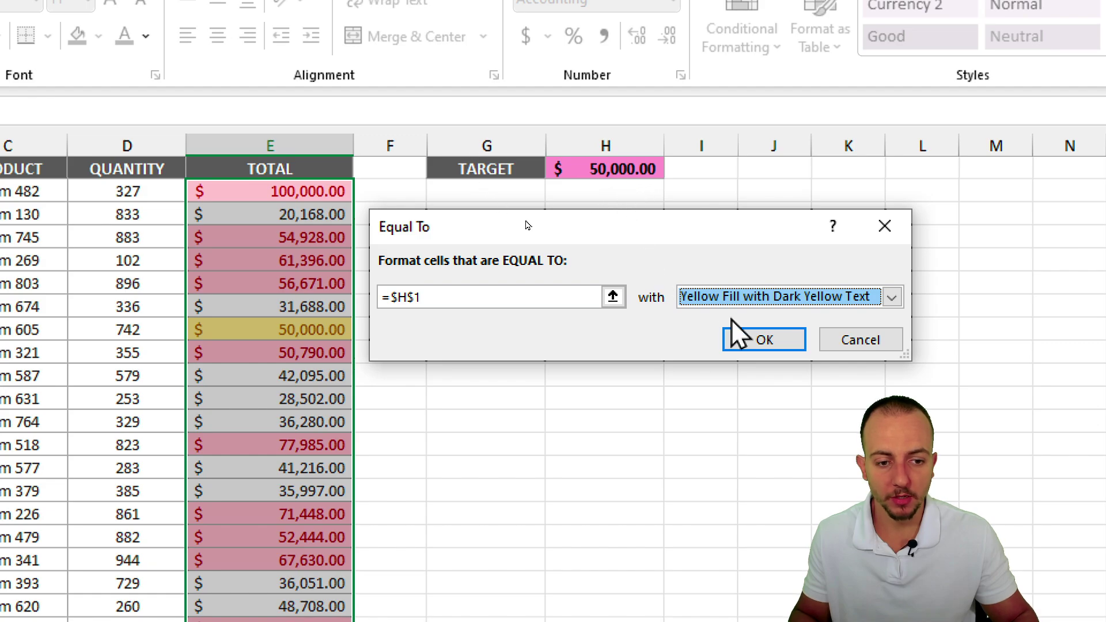
click(749, 339)
click(408, 338)
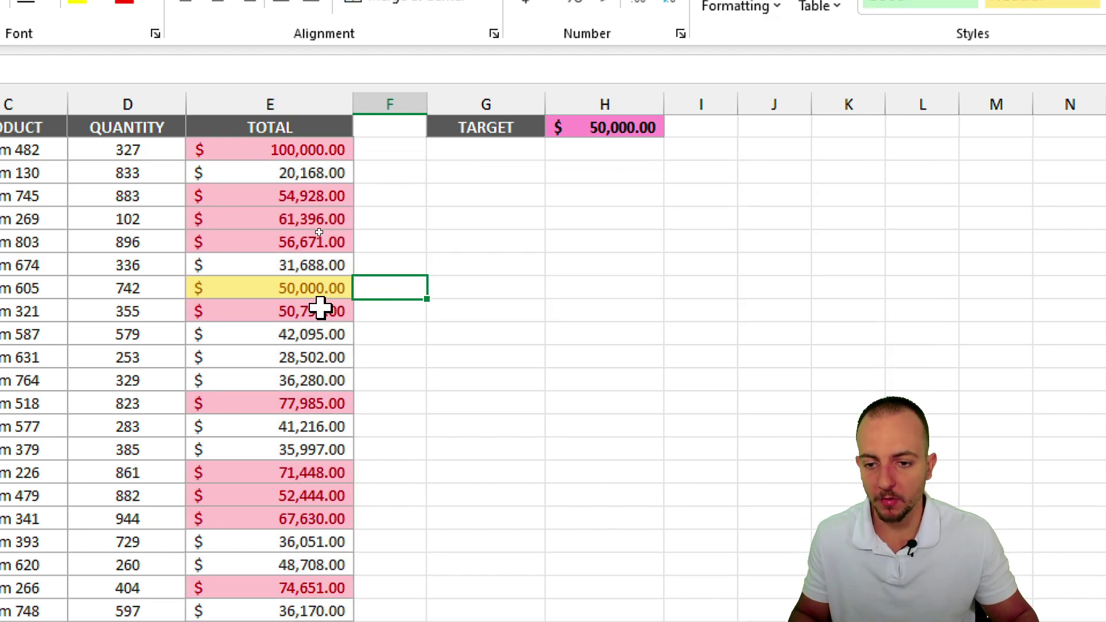
click(336, 328)
mouse_move(362, 294)
mouse_down()
mouse_move(453, 305)
mouse_move(569, 155)
mouse_up()
mouse_move(362, 263)
mouse_down()
mouse_move(282, 259)
mouse_move(242, 243)
mouse_up()
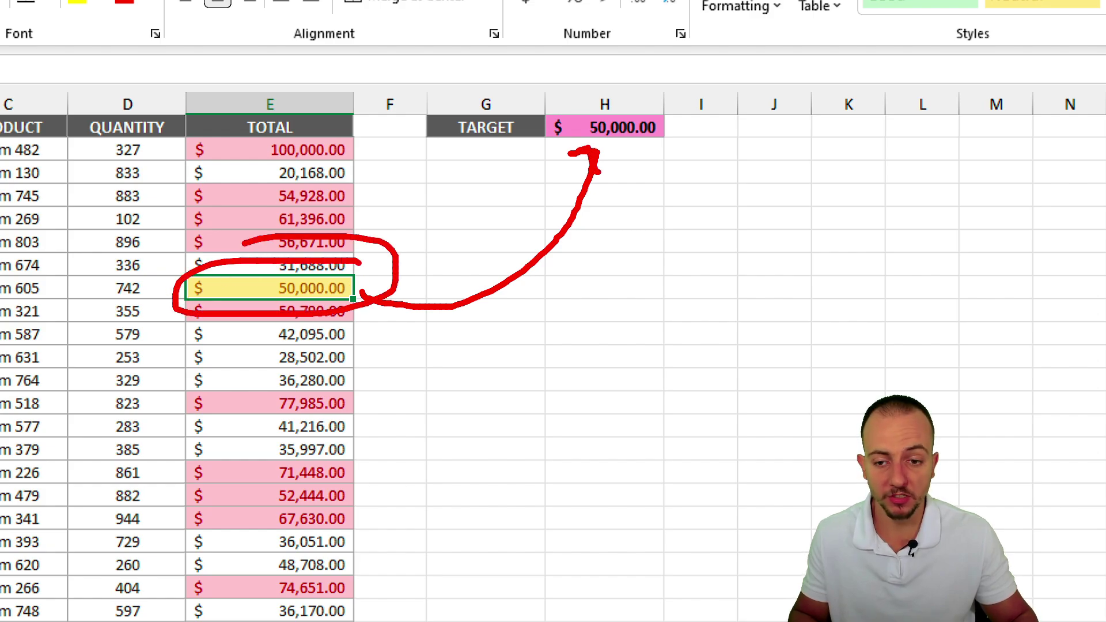
key(Escape)
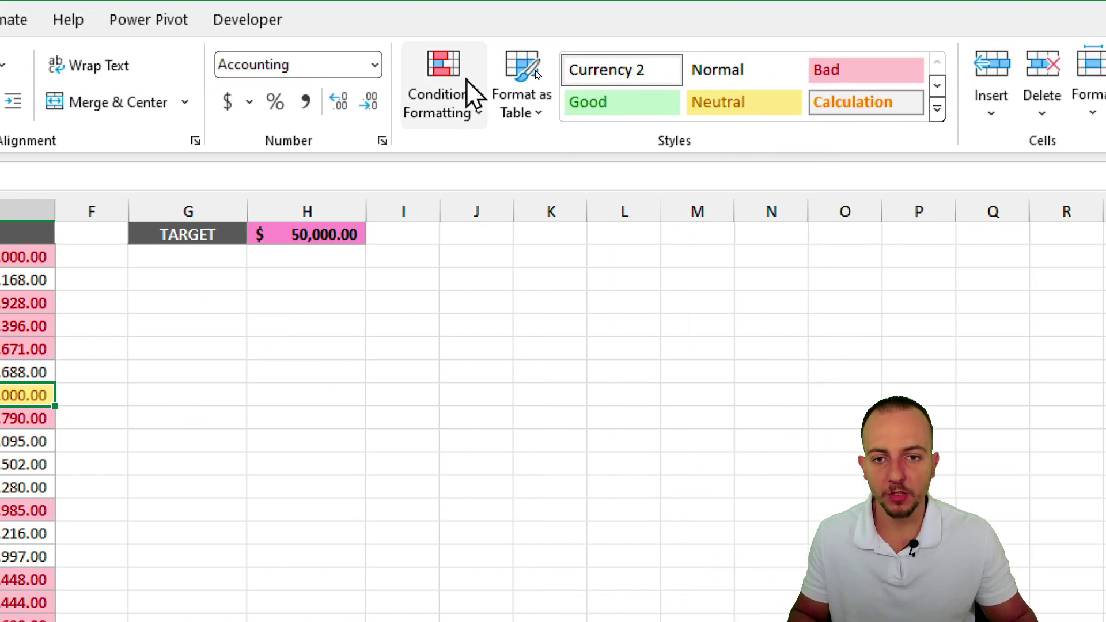
Clear the conditional formatting rules from the entire sheet.
click(444, 92)
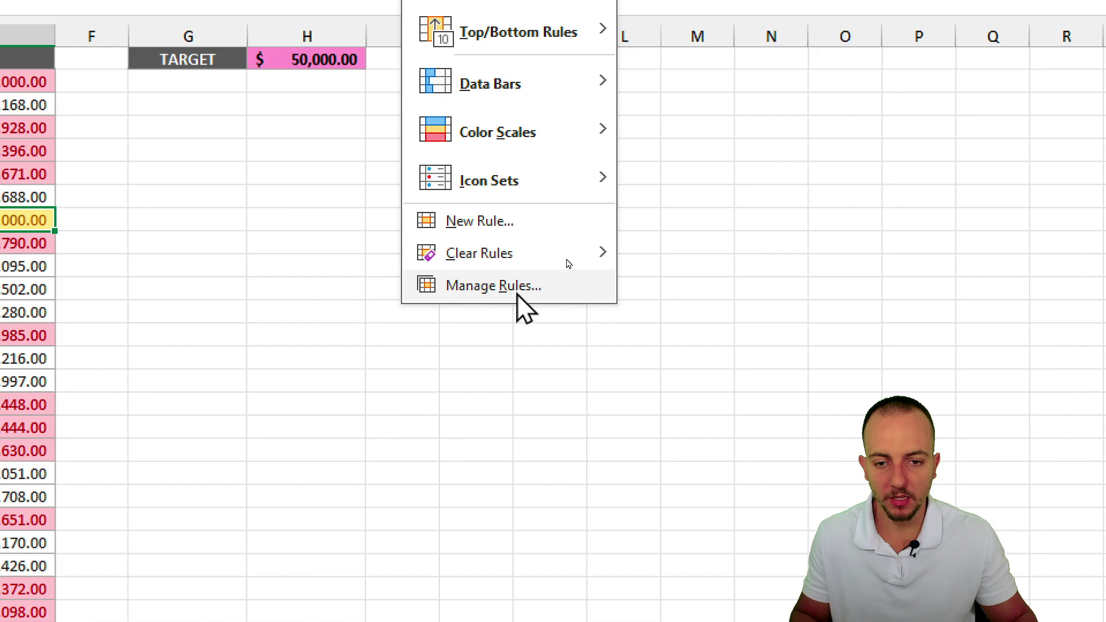
mouse_move(534, 432)
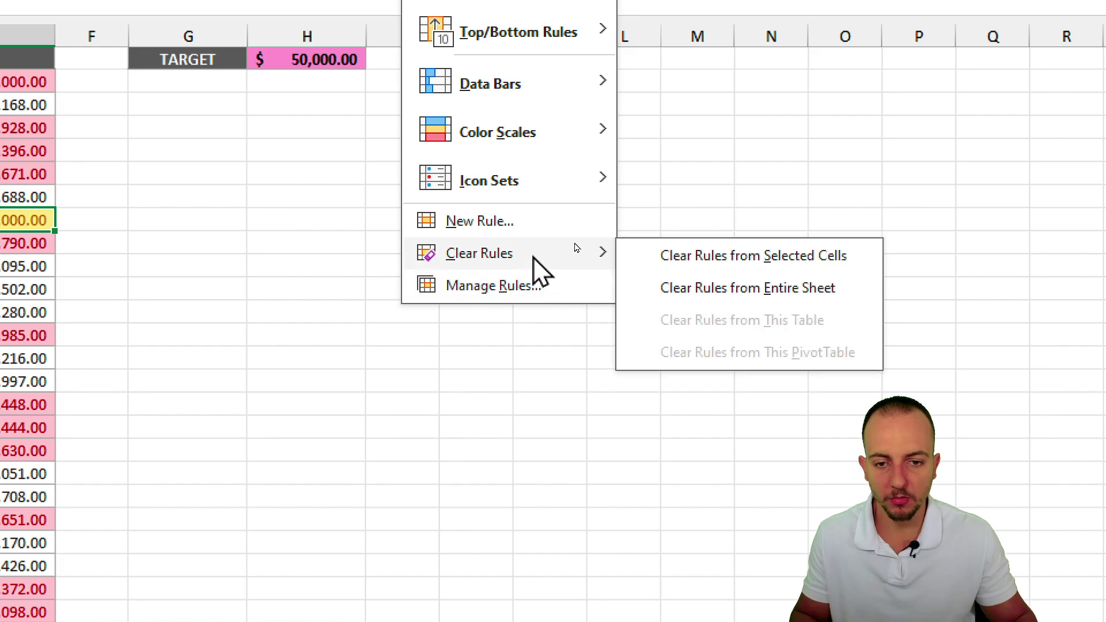
click(724, 291)
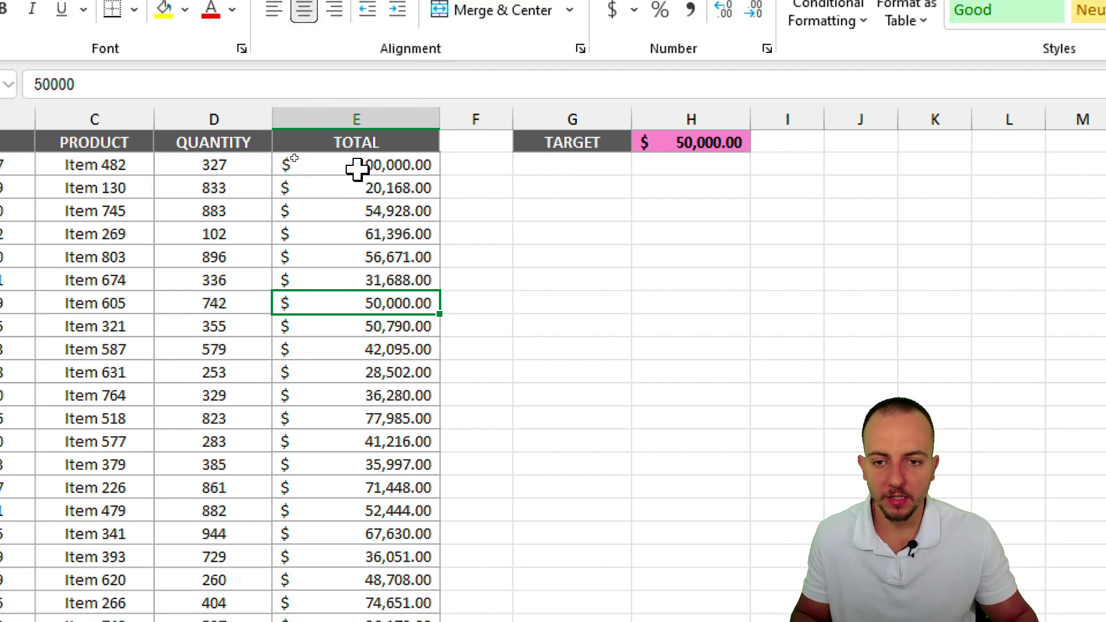
Select all order data below the headers, from A2 across to the TOTAL column and down past the last December order.
drag(365, 167, 350, 621)
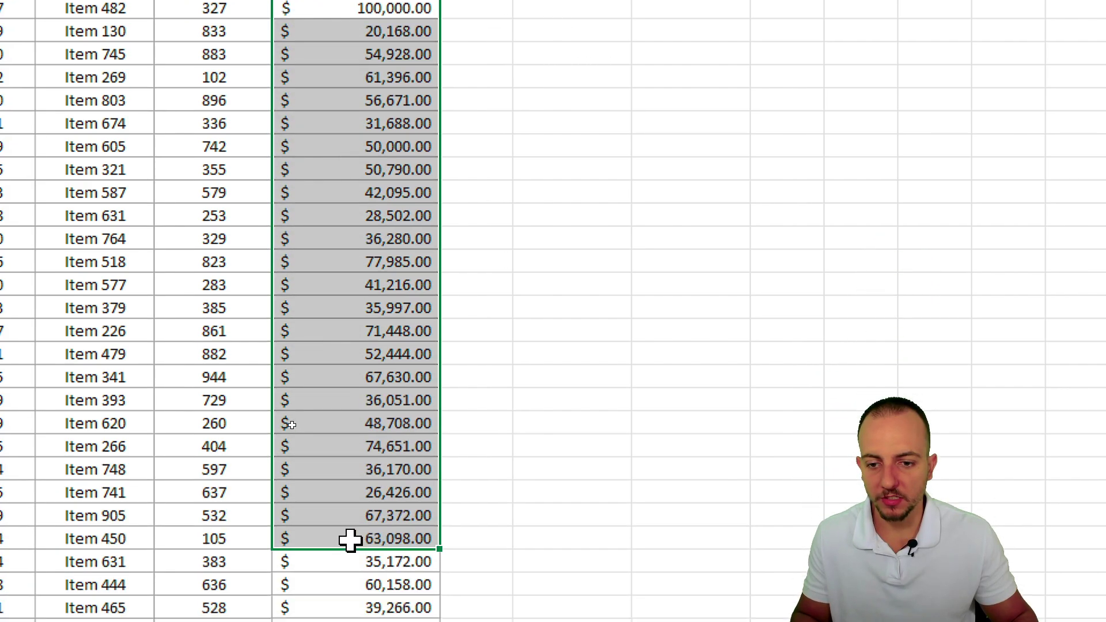
drag(350, 539, 353, 587)
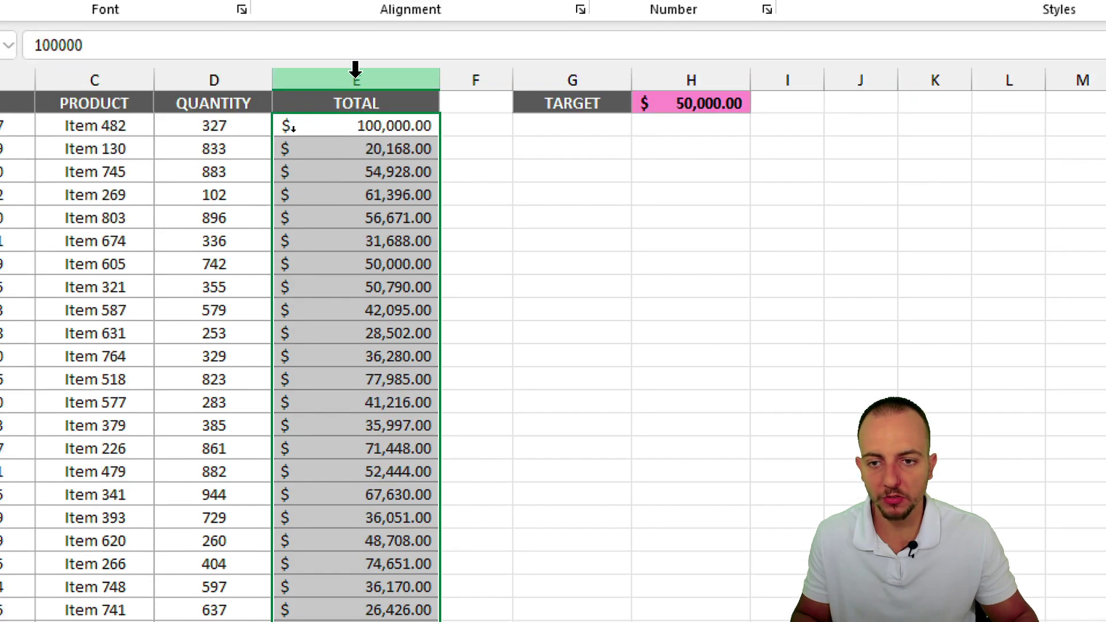
drag(74, 128, 305, 496)
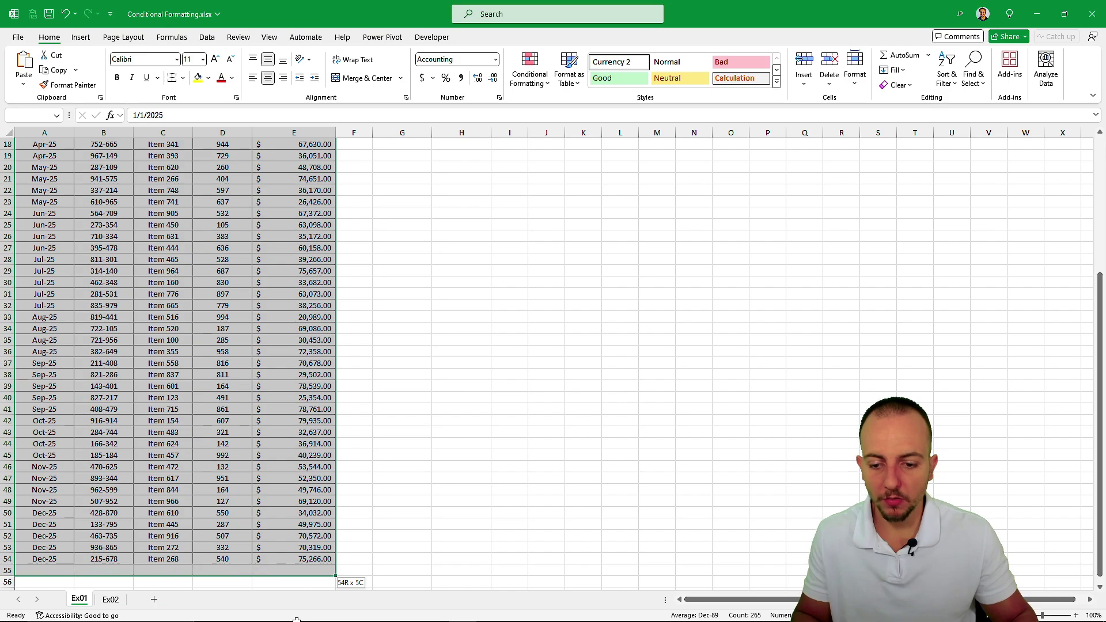
scroll(410, 401, up, 7)
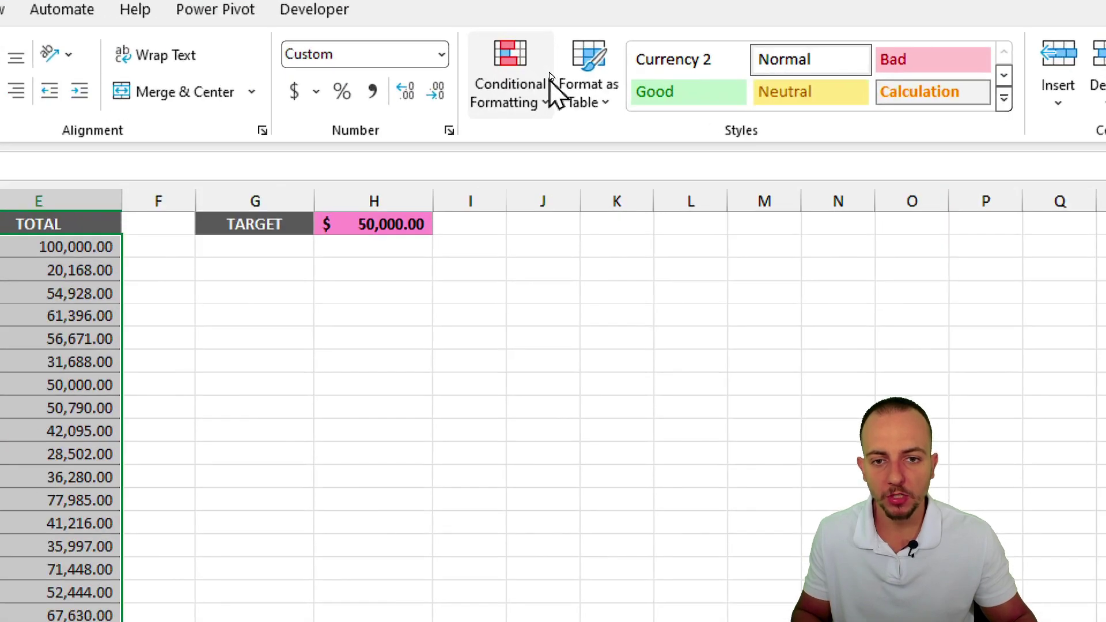
Open a new custom conditional formatting rule for the selected order data through the additional highlight rule options.
click(548, 72)
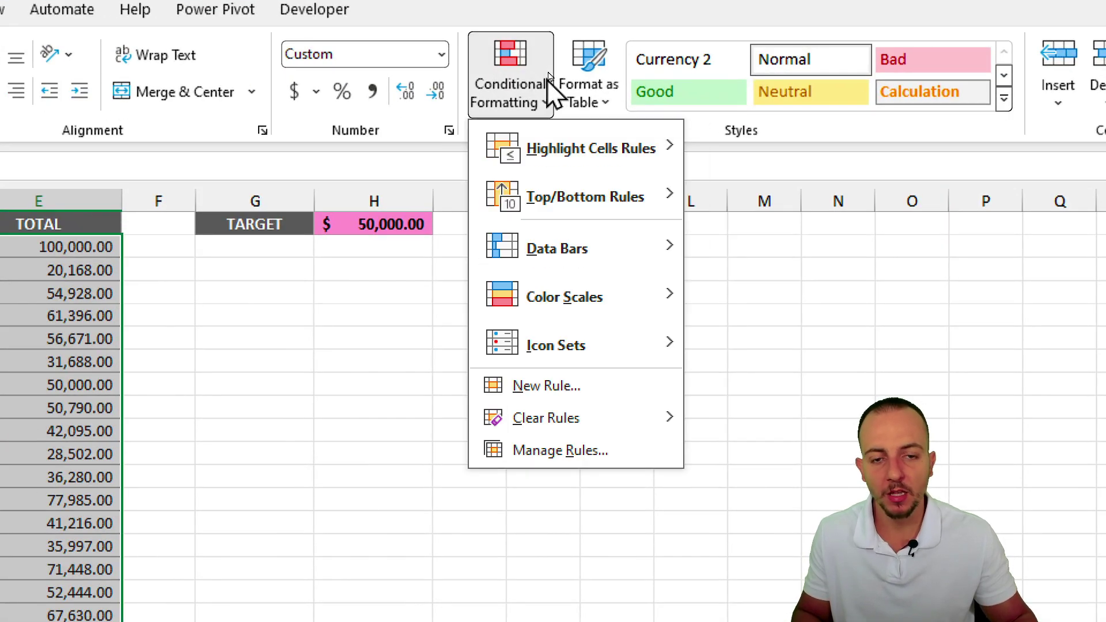
mouse_move(604, 149)
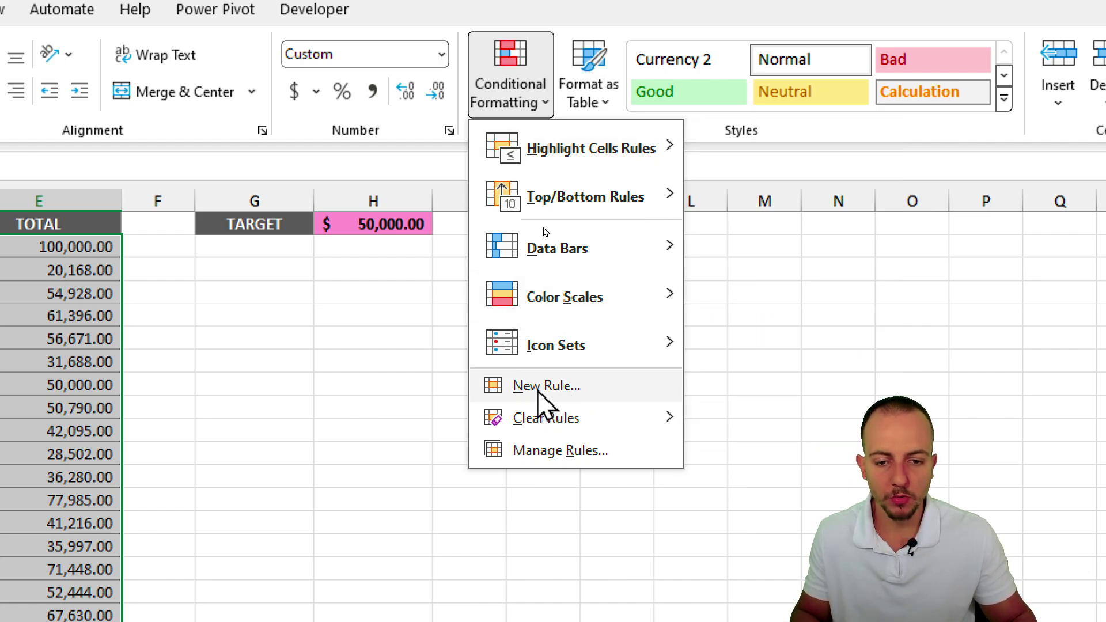
mouse_move(566, 144)
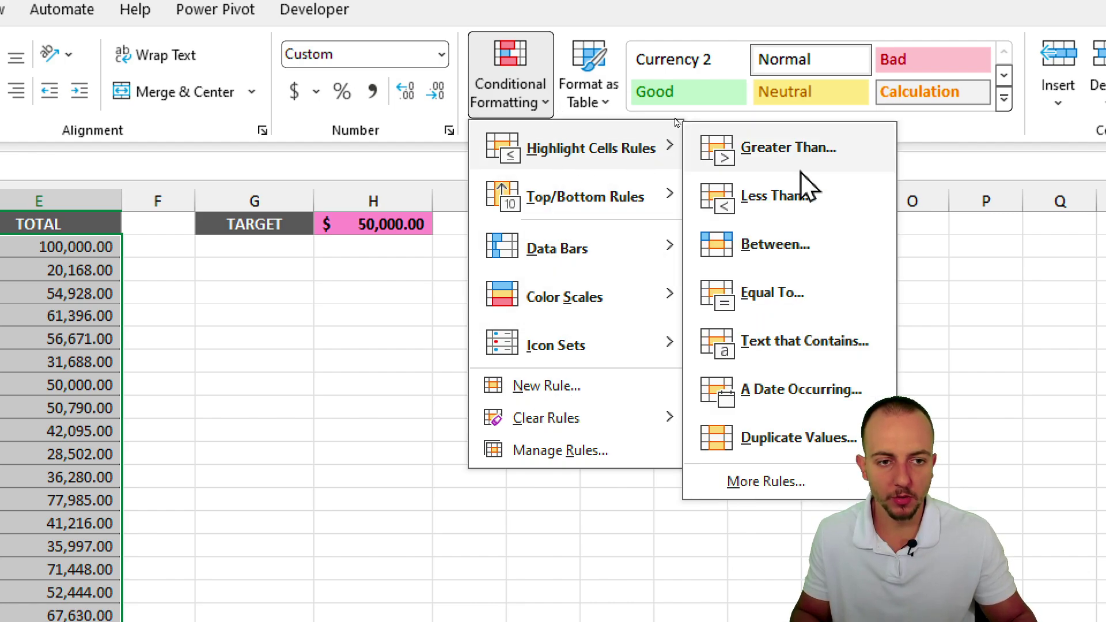
click(788, 480)
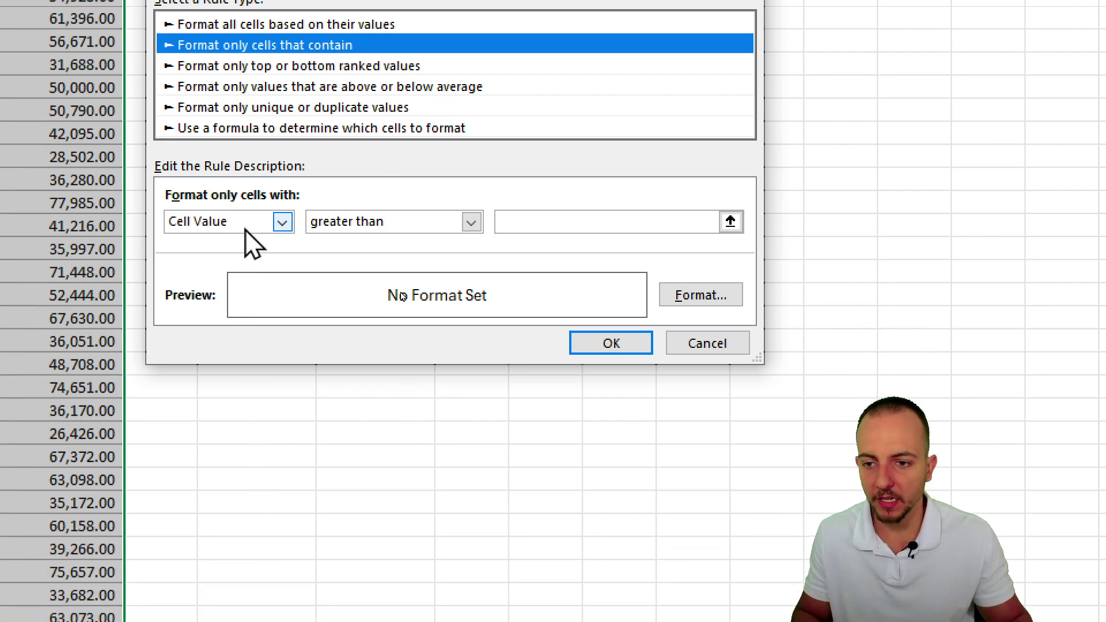
Try the Cell Value conditions equal to, between and not between, and choose greater than or equal to for the new rule.
click(244, 229)
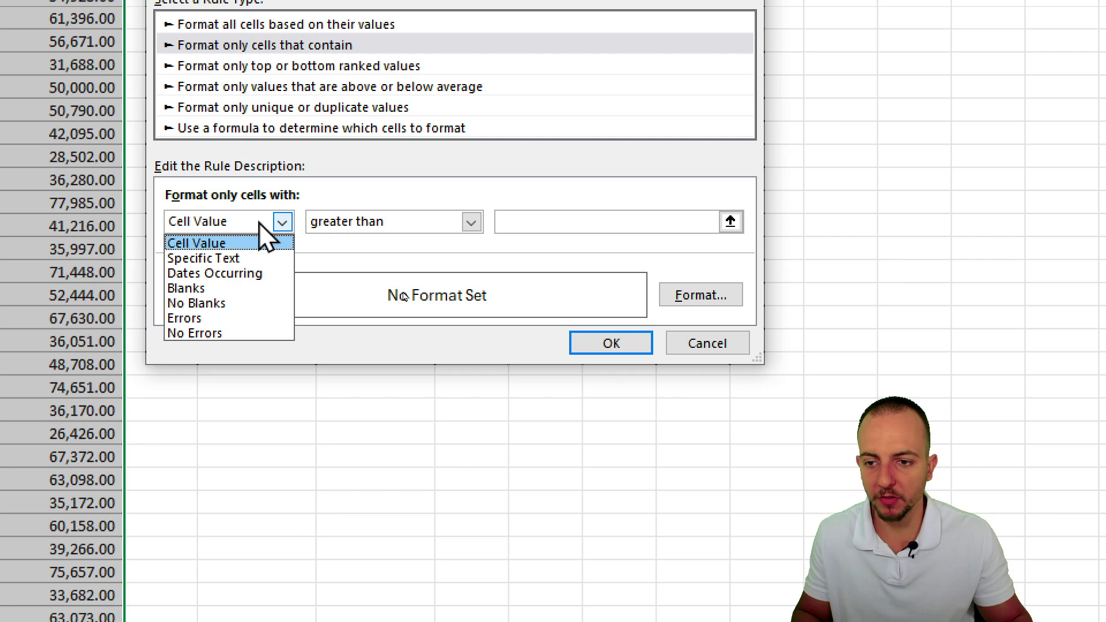
click(203, 247)
click(464, 223)
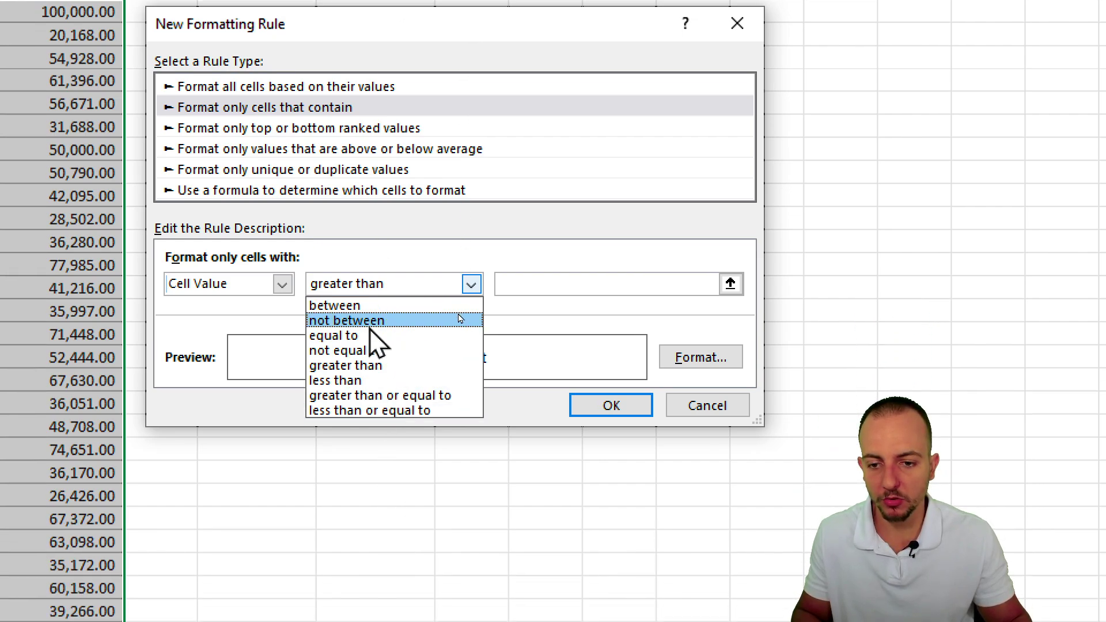
click(366, 437)
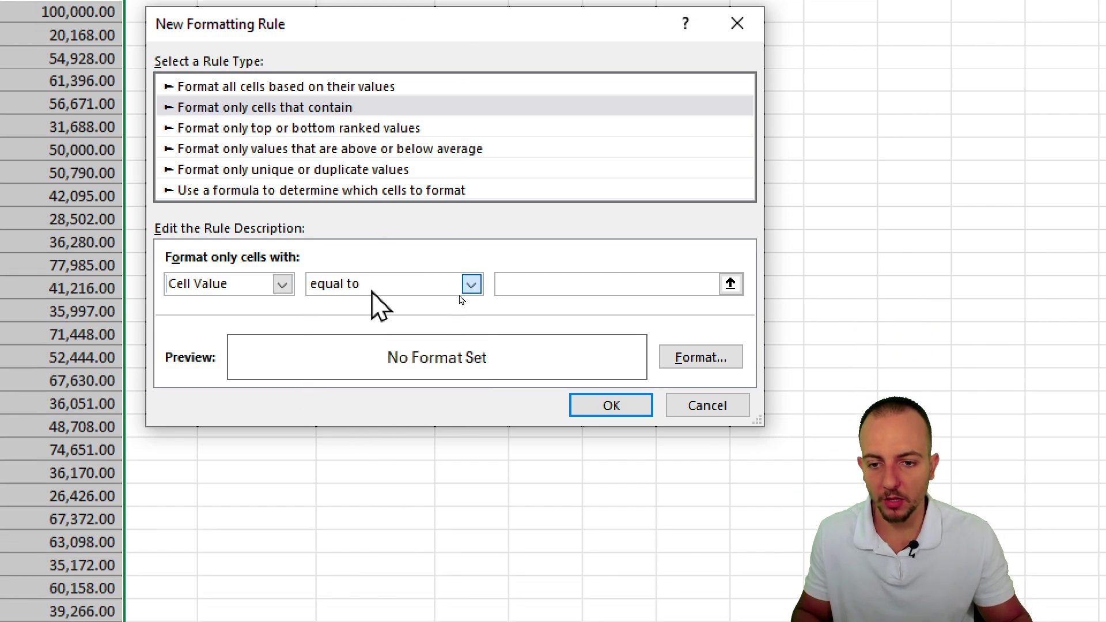
click(471, 284)
click(457, 306)
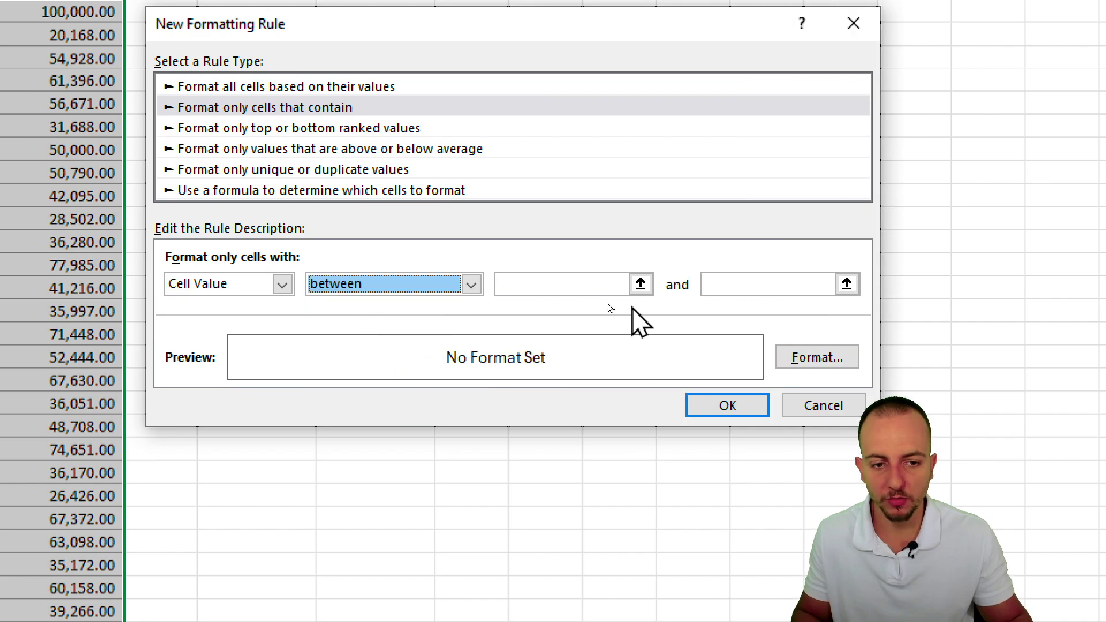
click(471, 284)
click(455, 316)
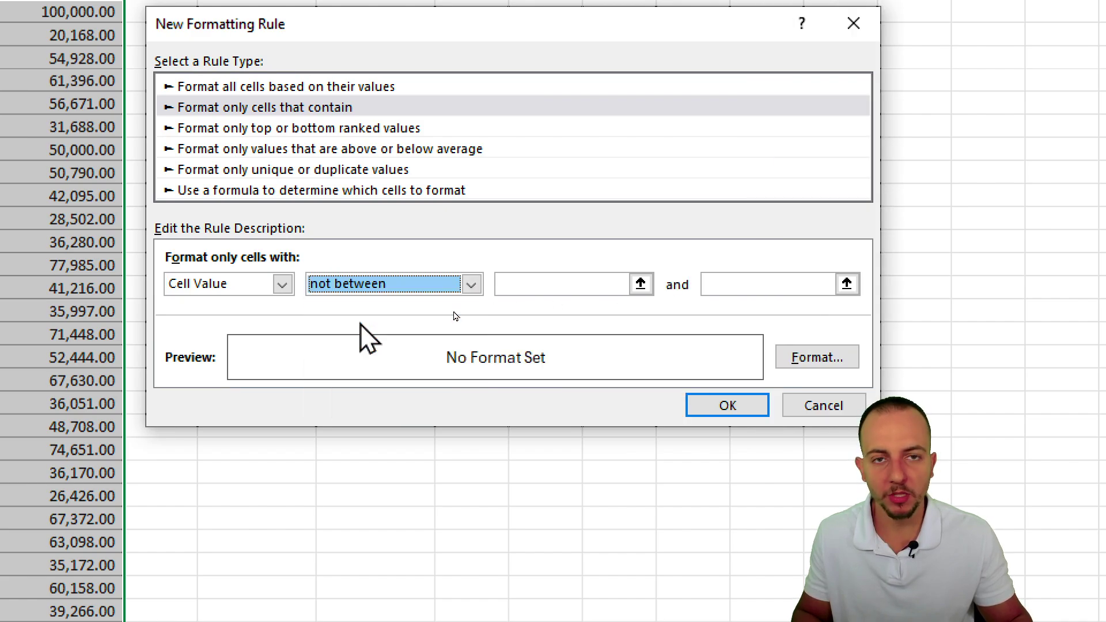
click(471, 284)
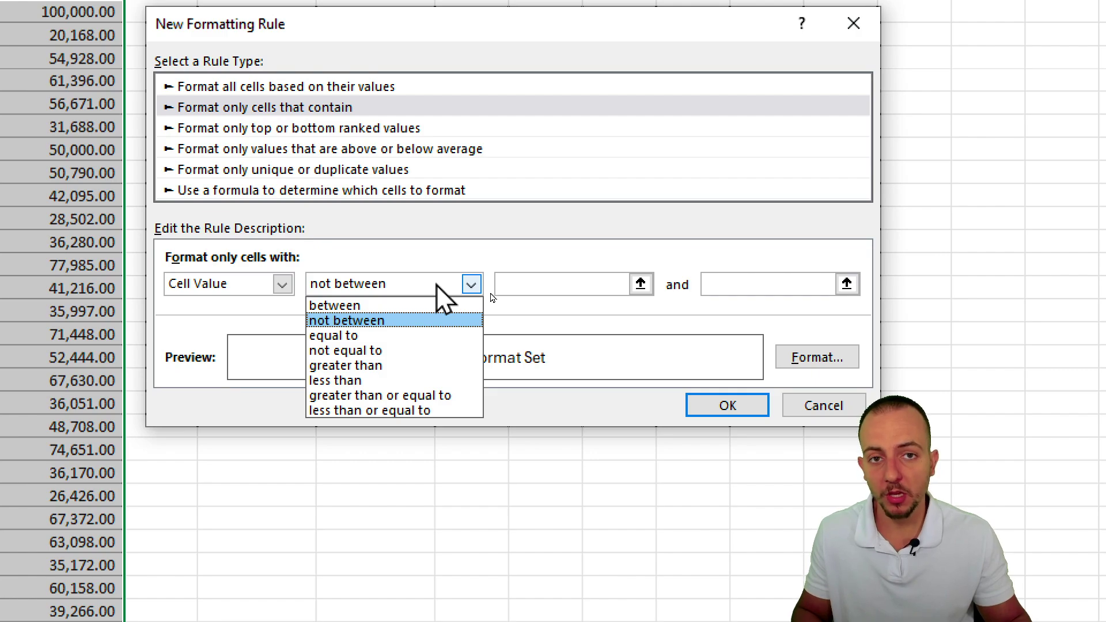
click(351, 398)
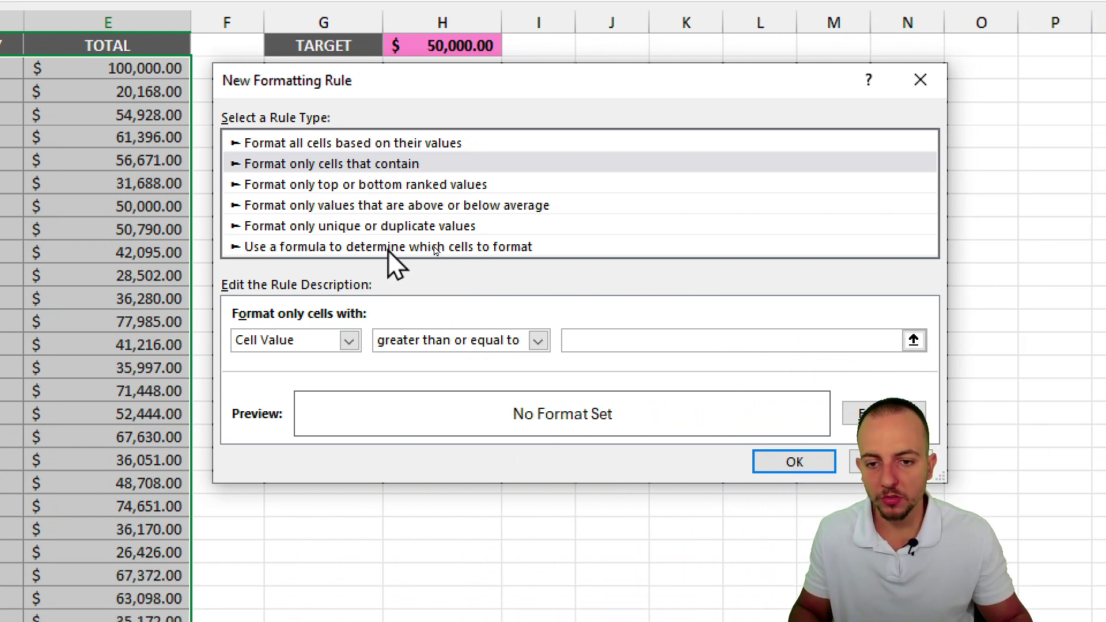
Change the rule type to use a formula and enter =$E2>=$H$1 as the condition.
click(435, 275)
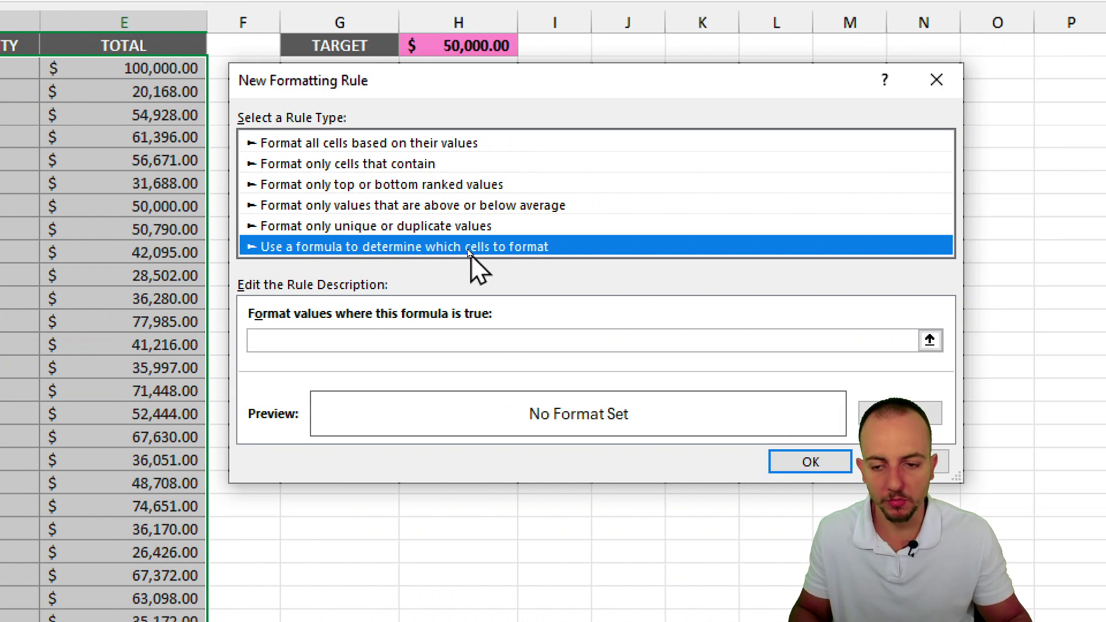
click(297, 340)
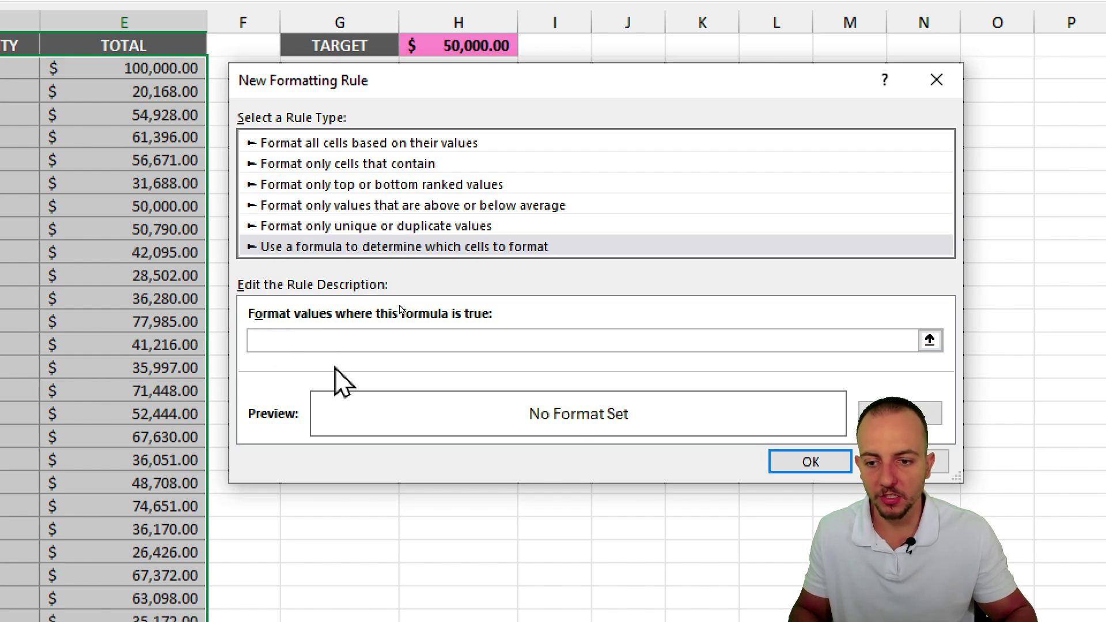
text(=)
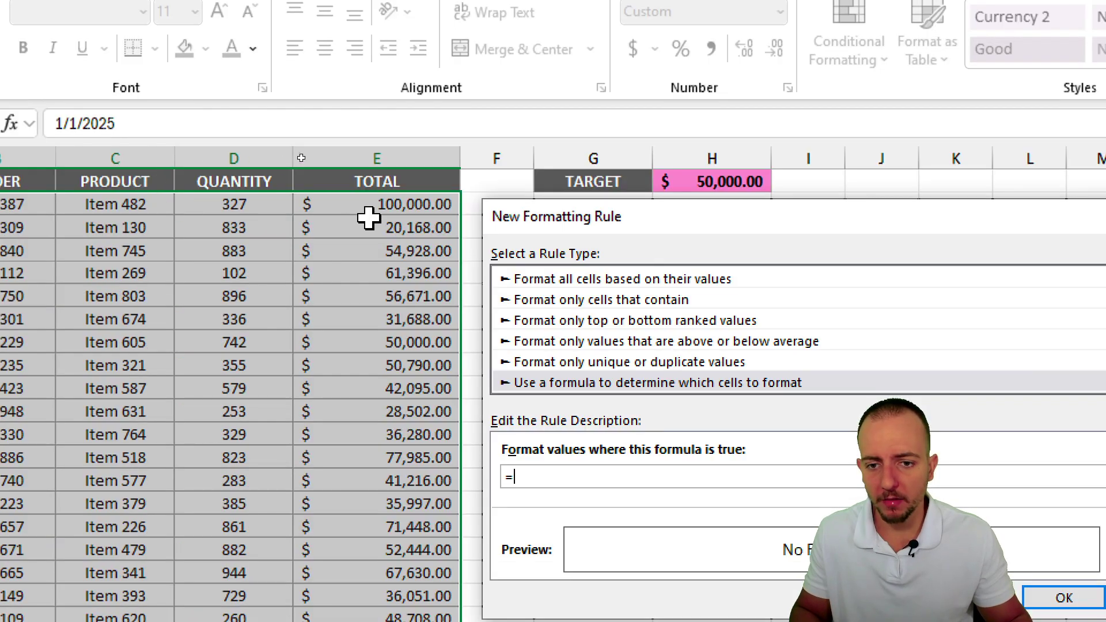
click(126, 77)
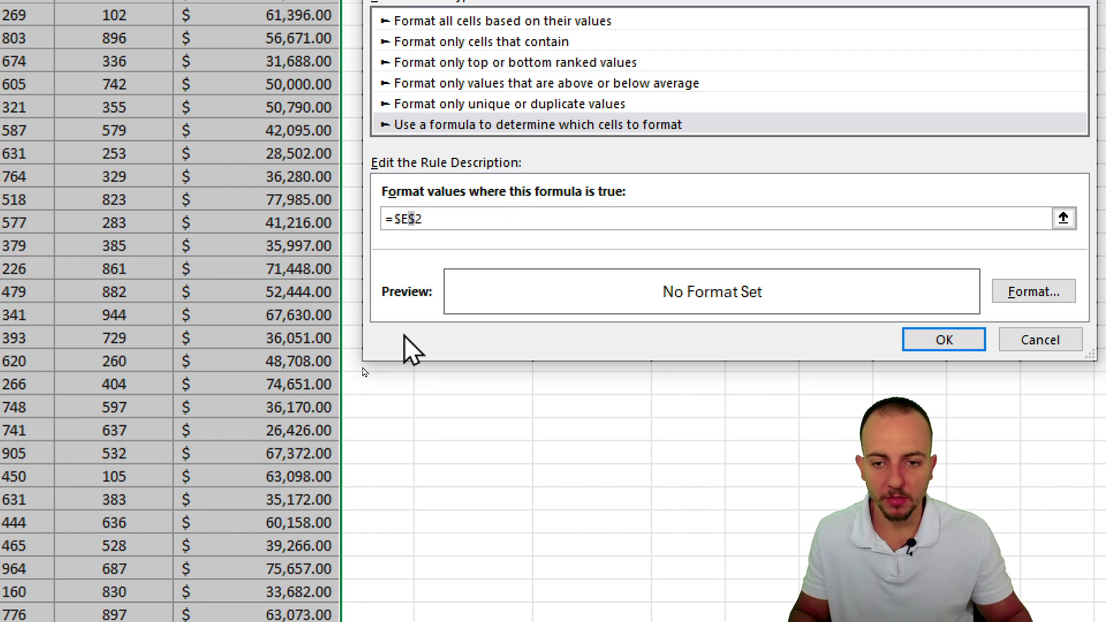
key(Delete)
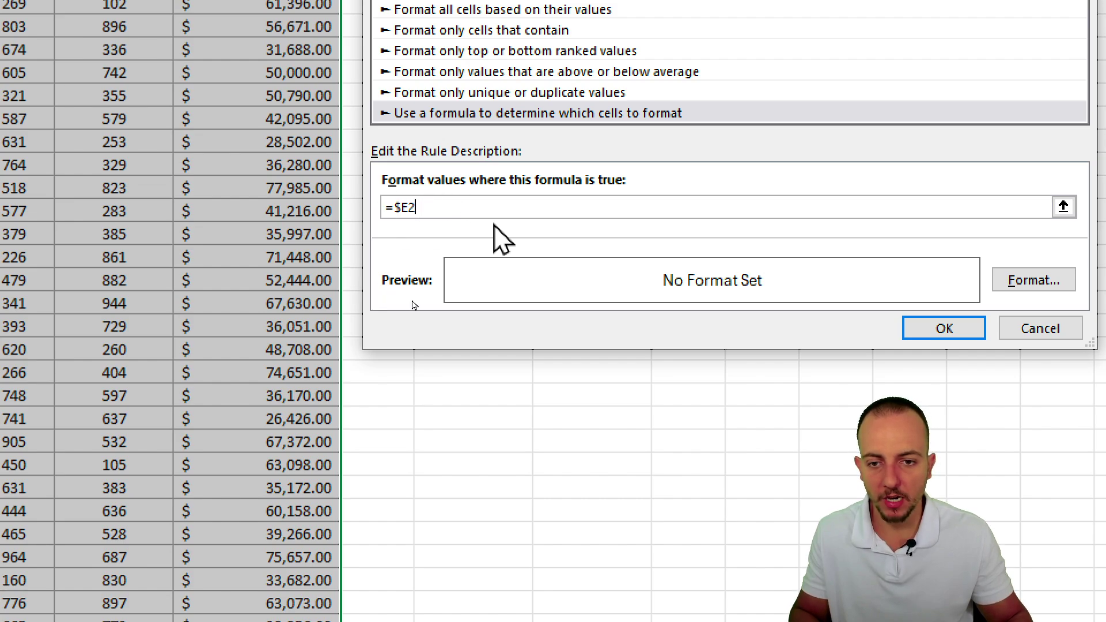
text(>)
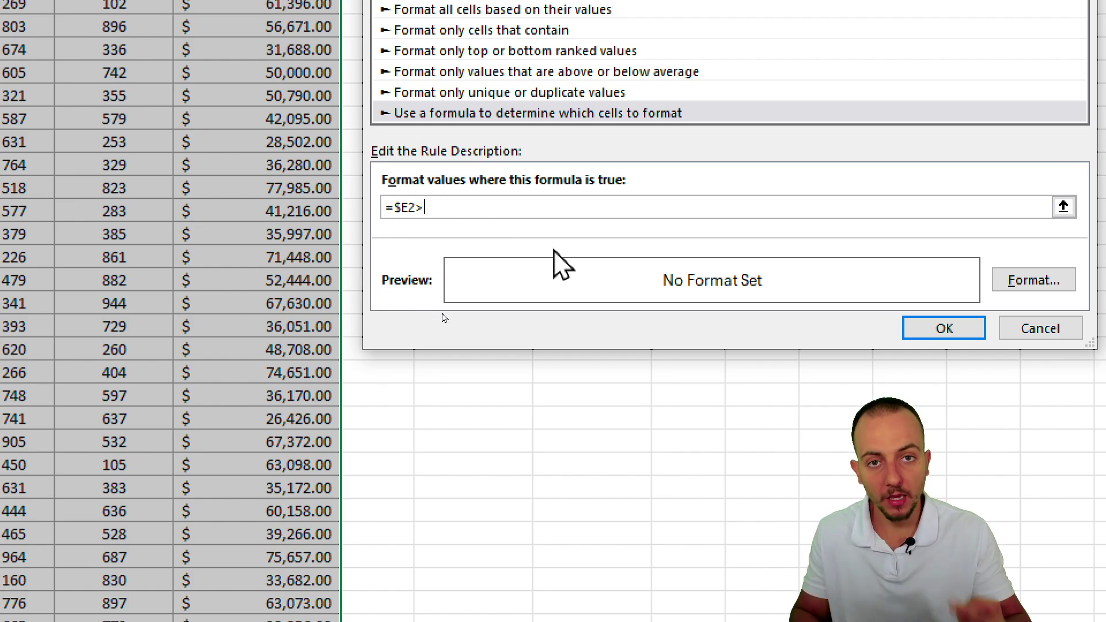
text(=)
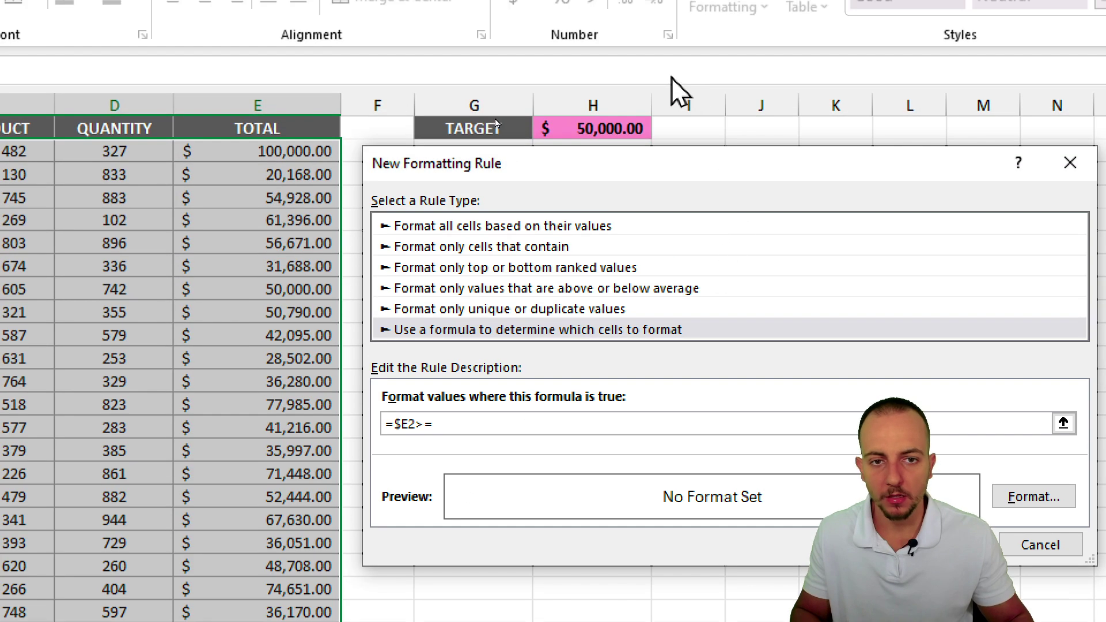
click(618, 129)
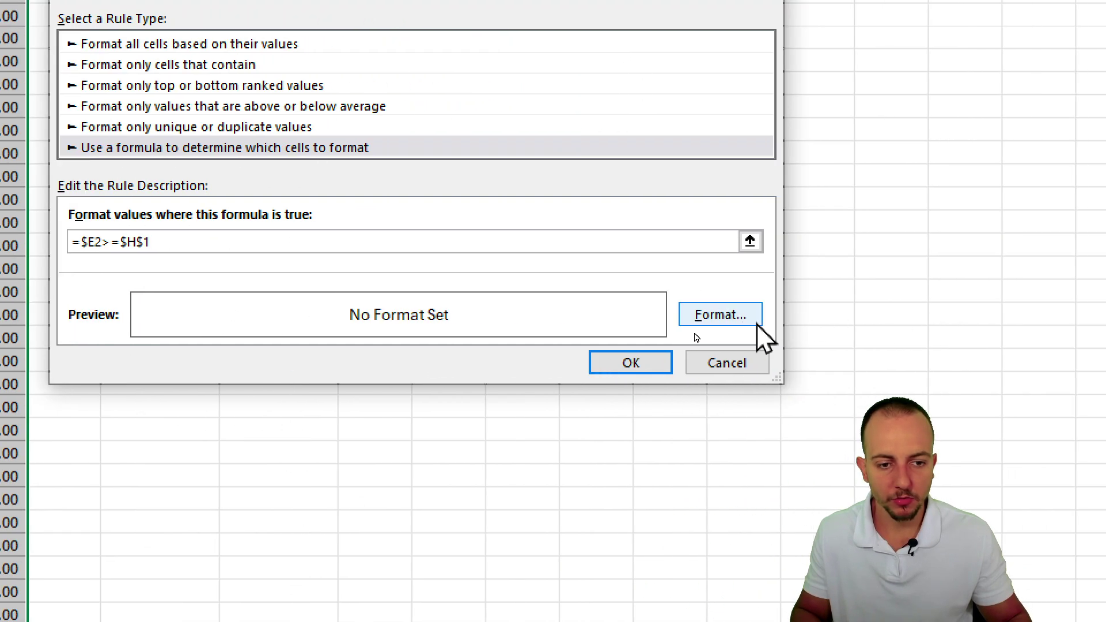
Give the formula rule a light yellow fill and a bold red font, and apply it to the order data.
click(1033, 314)
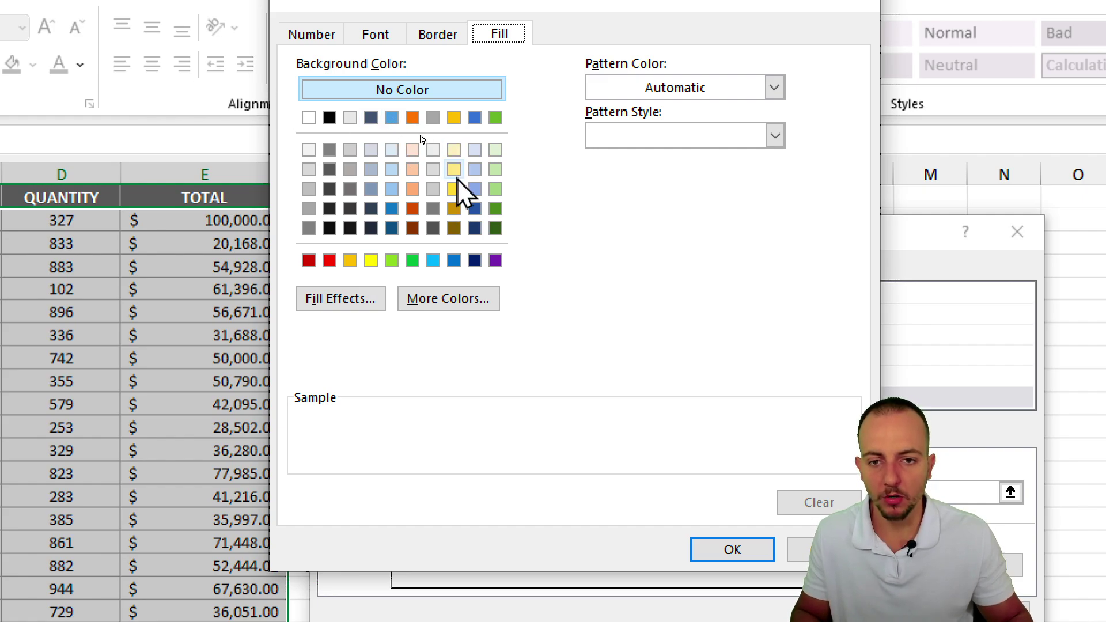
click(454, 170)
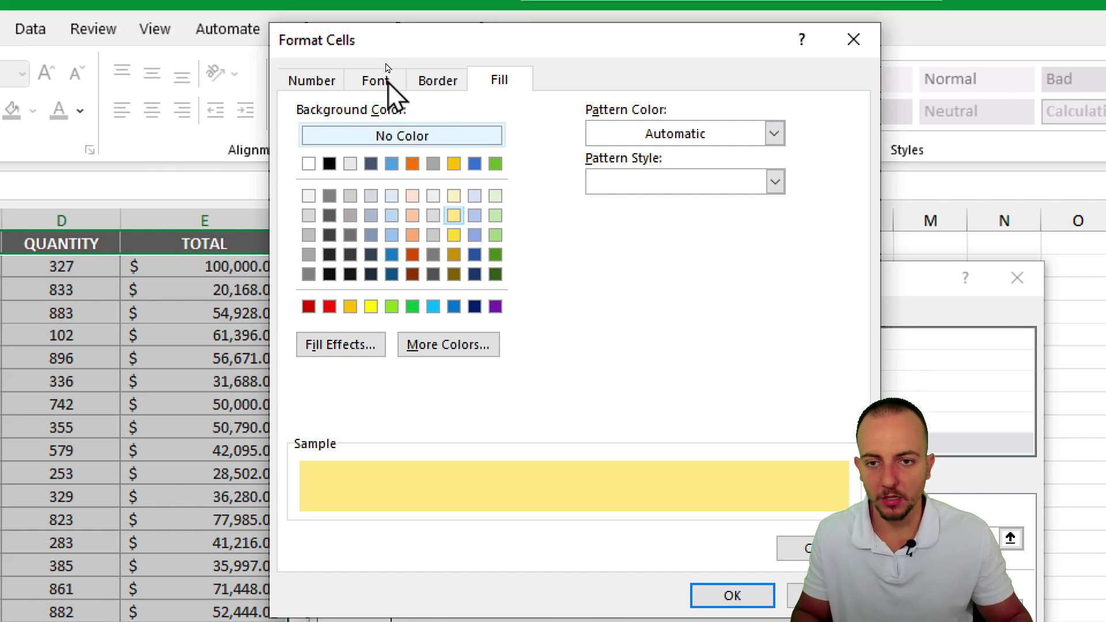
click(376, 80)
click(730, 271)
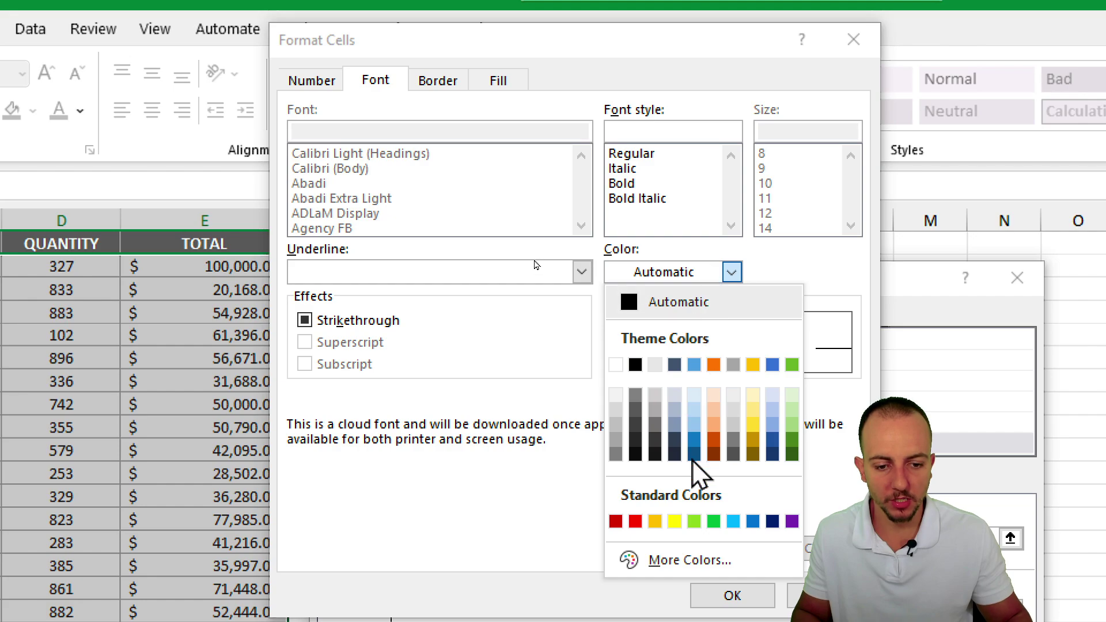
click(635, 521)
click(628, 184)
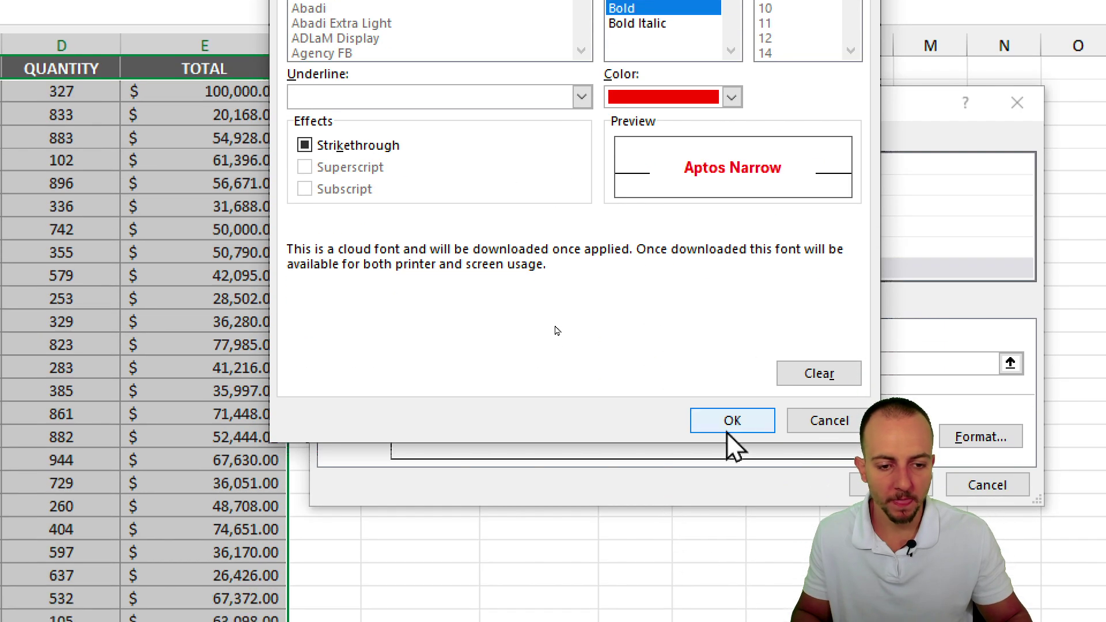
click(729, 429)
key(Return)
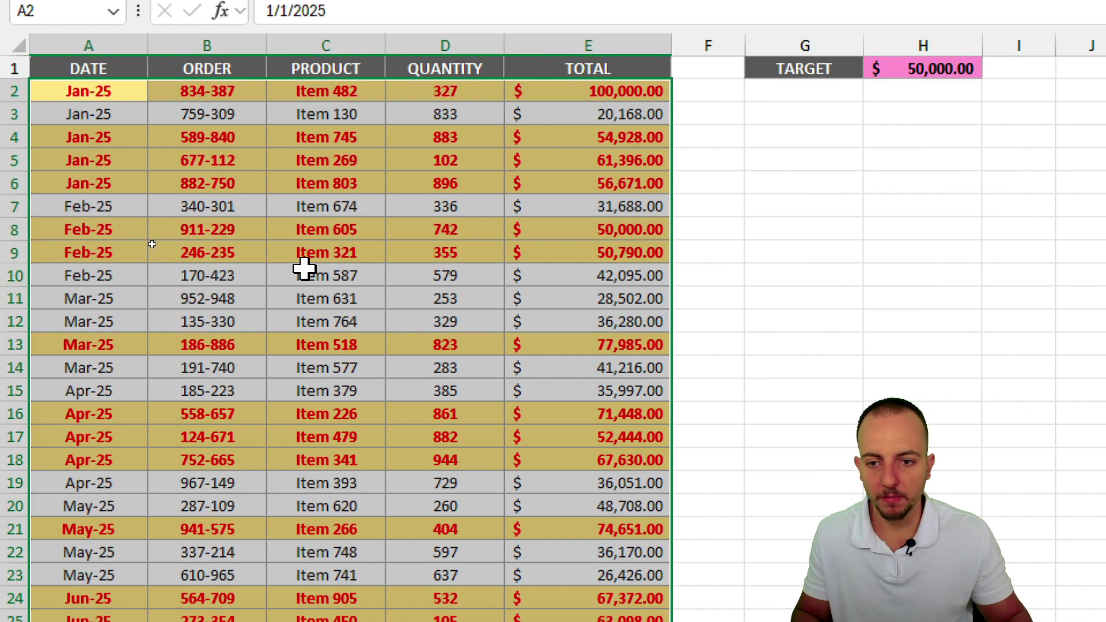
click(304, 268)
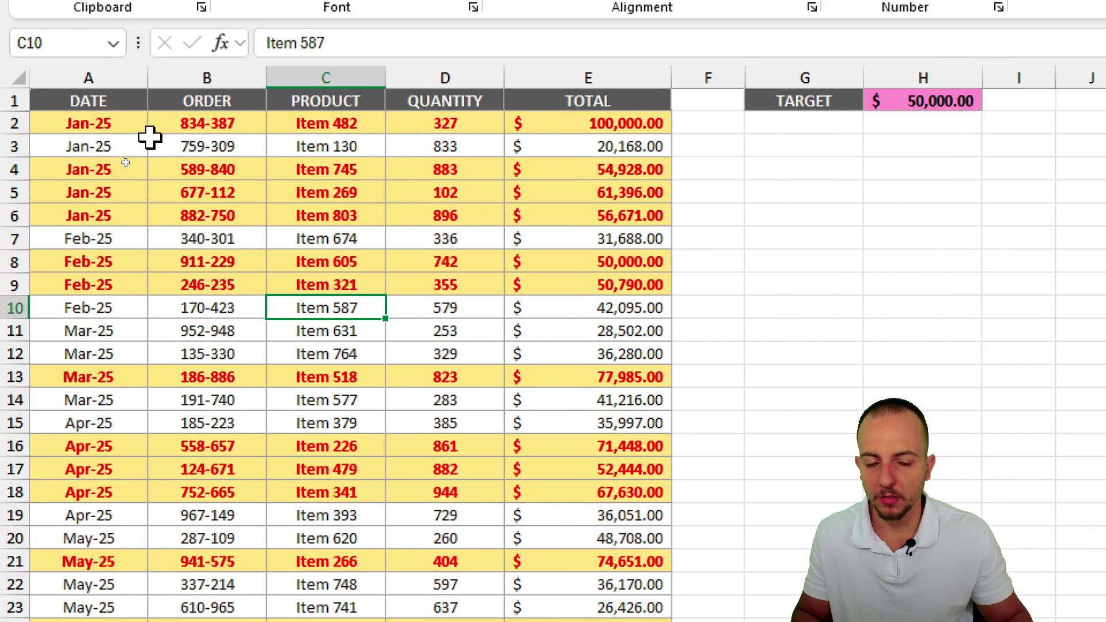
Check the first order's value in the TOTAL column against the target.
click(657, 120)
click(617, 77)
click(631, 123)
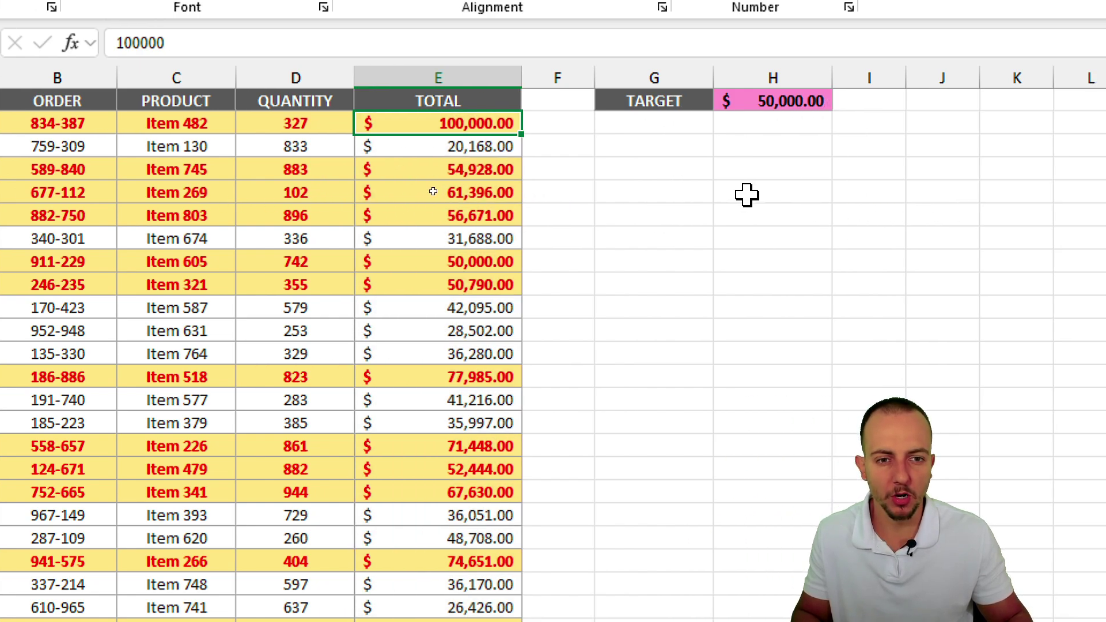
Set the target in H1 to 60000 and review the highlighted rows throughout the order list.
click(777, 110)
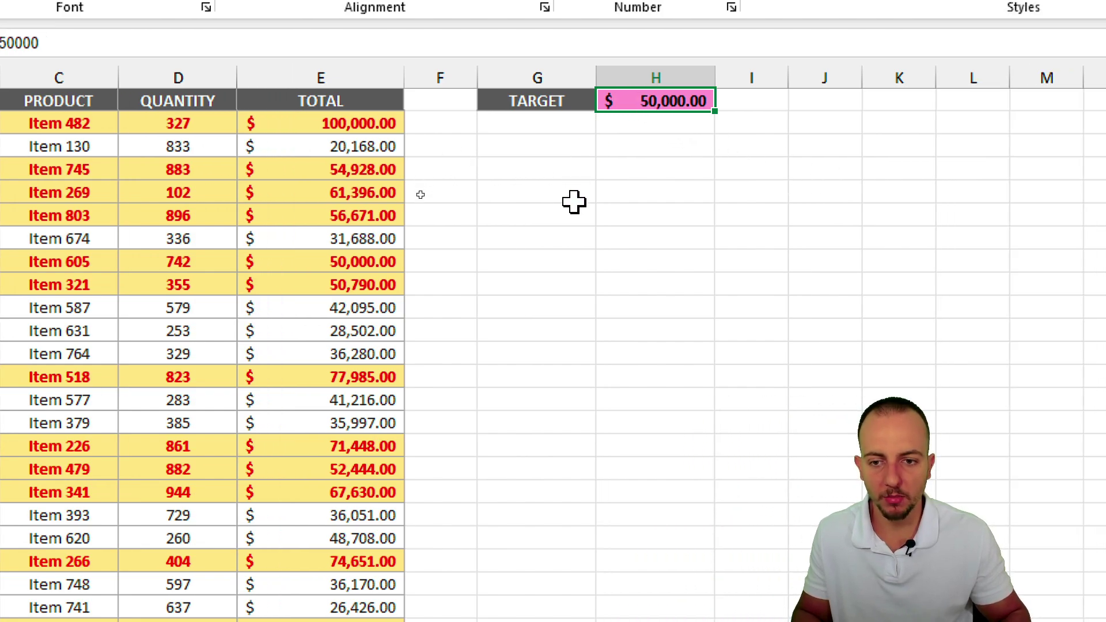
key(F2)
key(BackSpace)
key(BackSpace)
key(BackSpace)
key(BackSpace)
key(Escape)
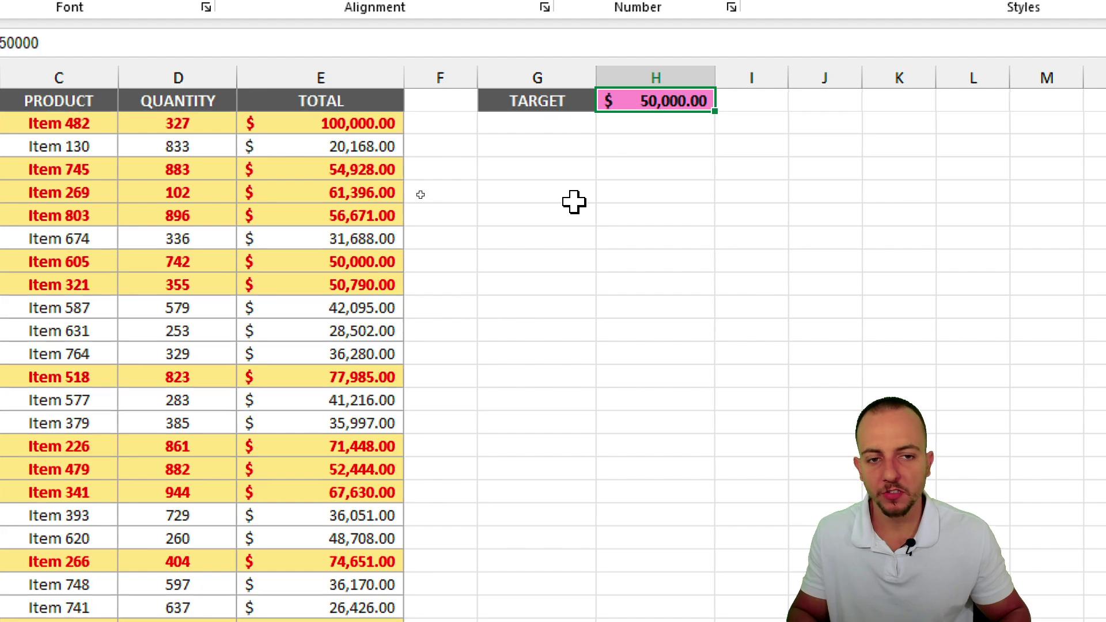
text(60000)
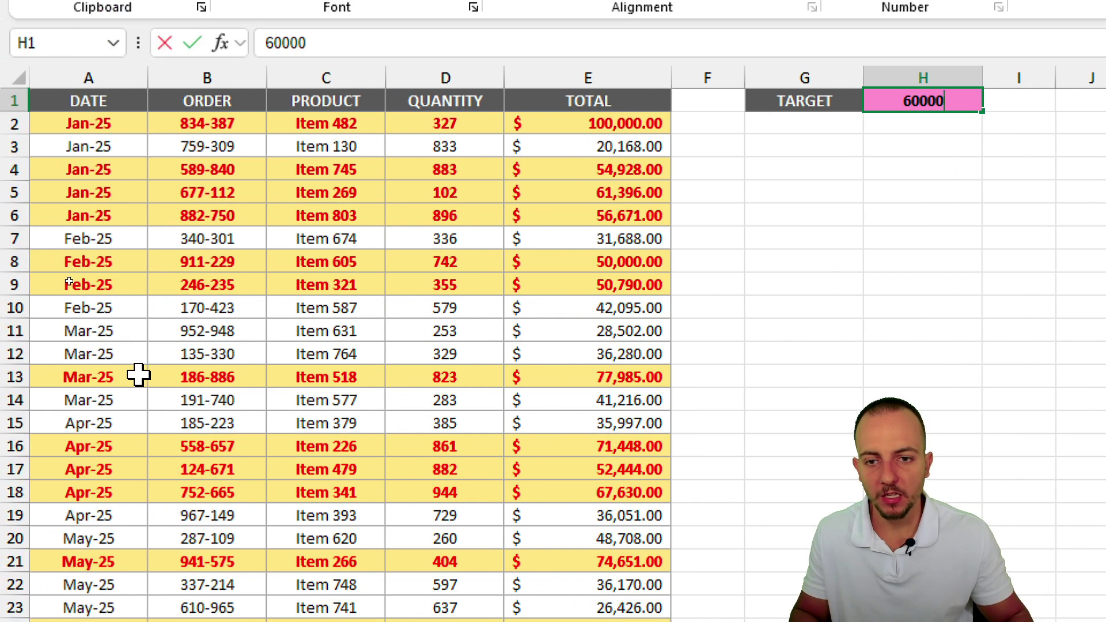
key(Return)
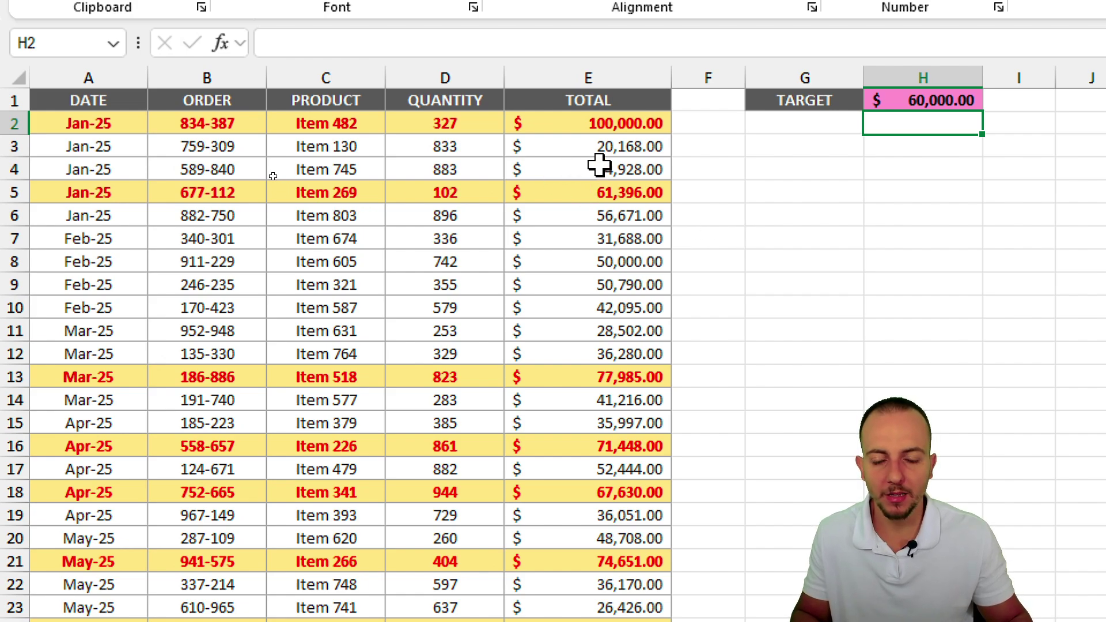
scroll(587, 264, down, 9)
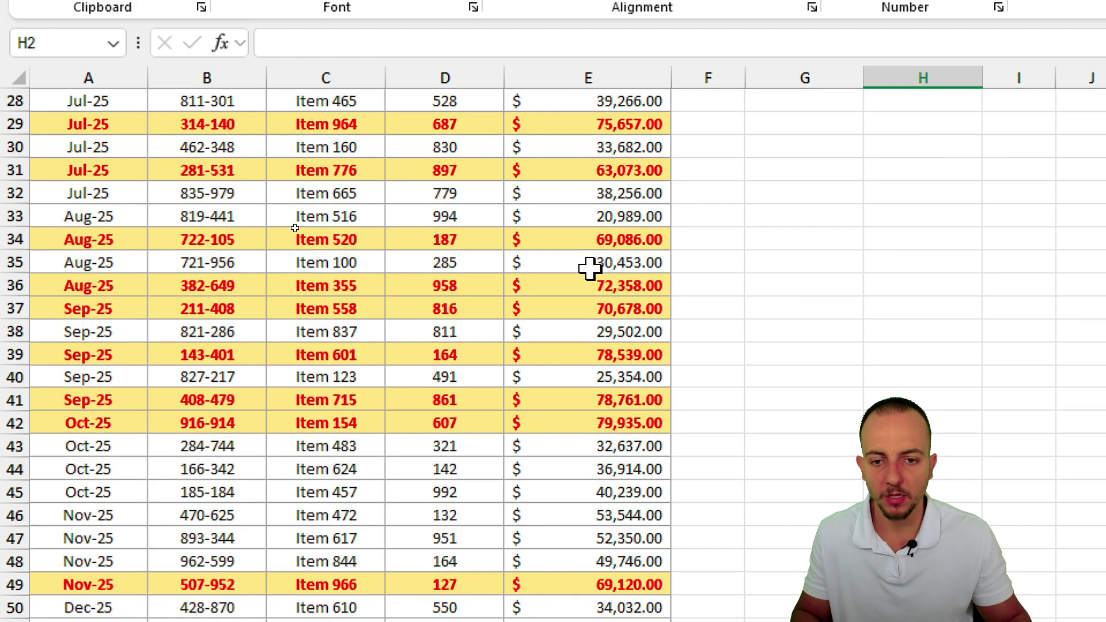
scroll(588, 266, up, 9)
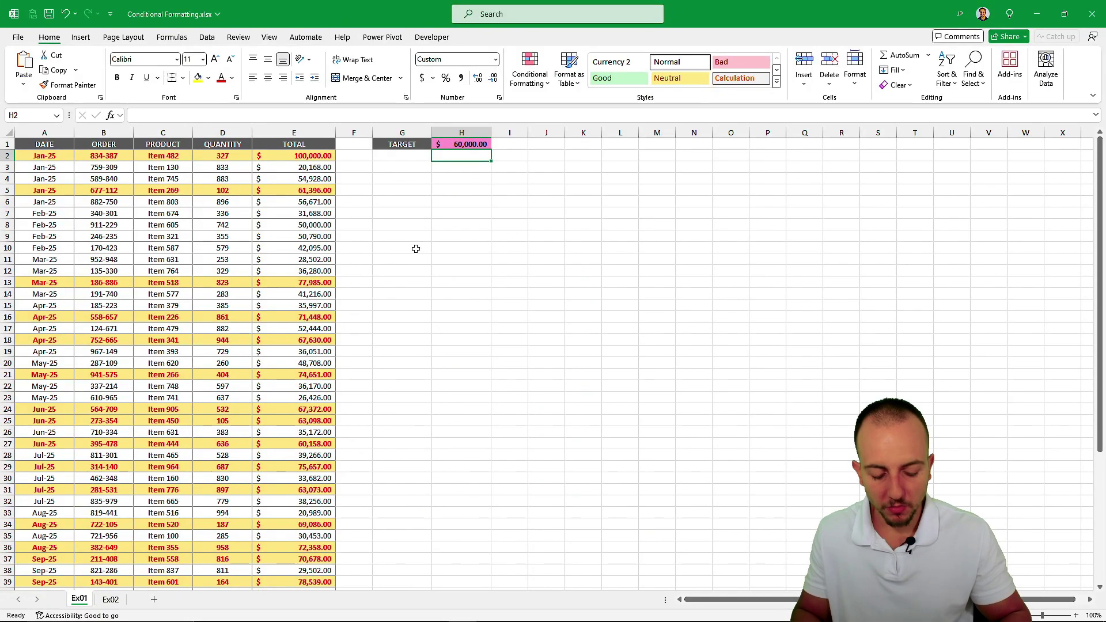
Go to the Ex02 sheet and examine the AVERAGEIF formula in H6 without changing it.
key(ctrl+Page_Down)
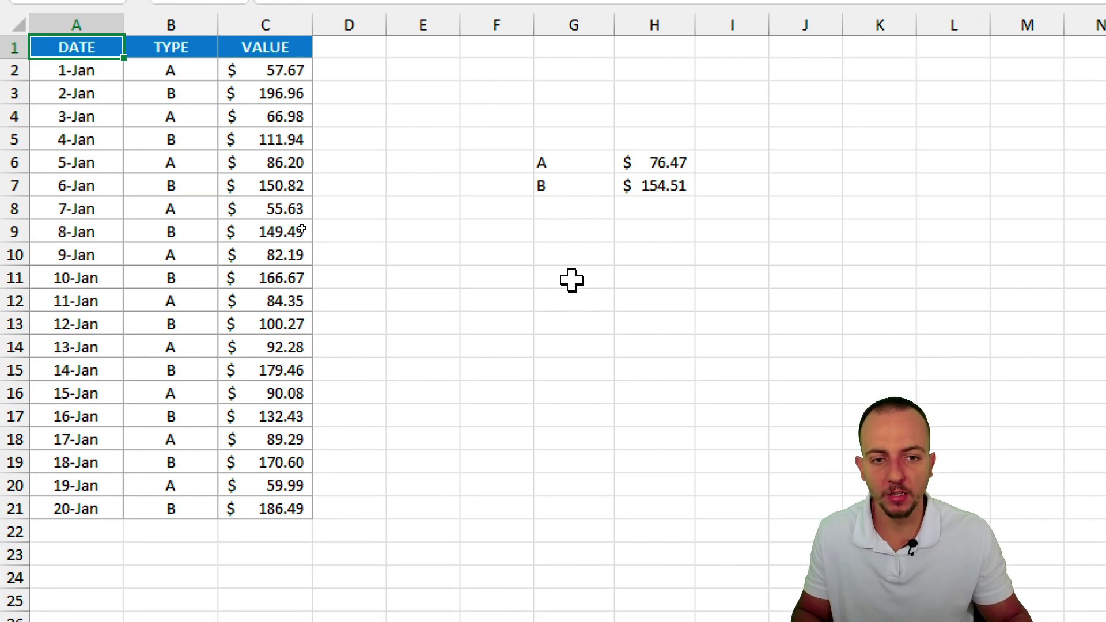
double_click(661, 161)
drag(628, 163, 705, 164)
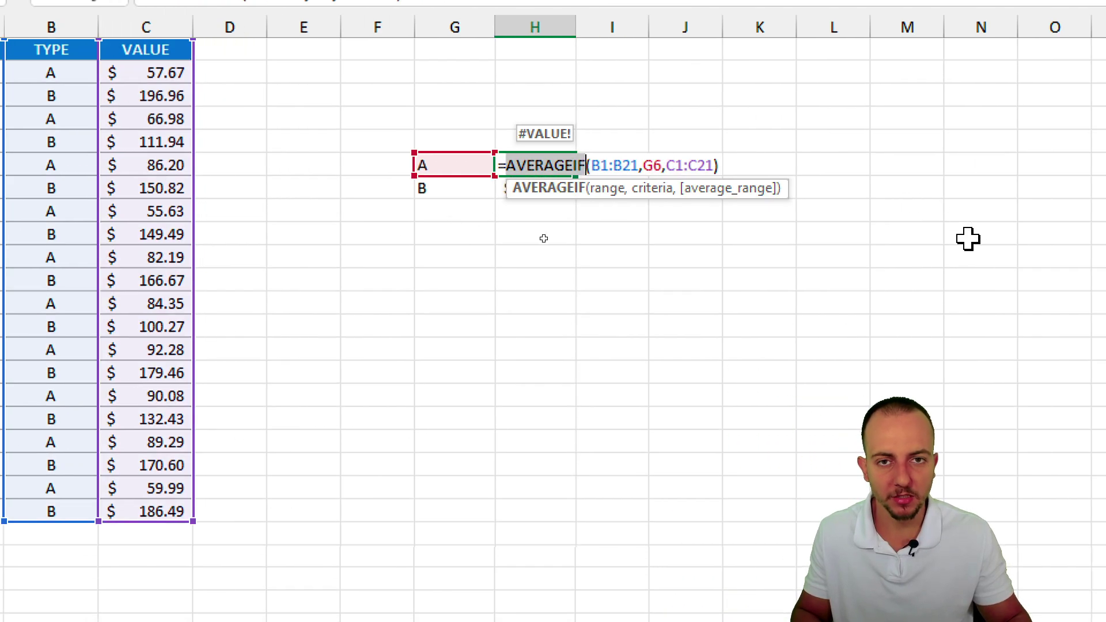
click(547, 165)
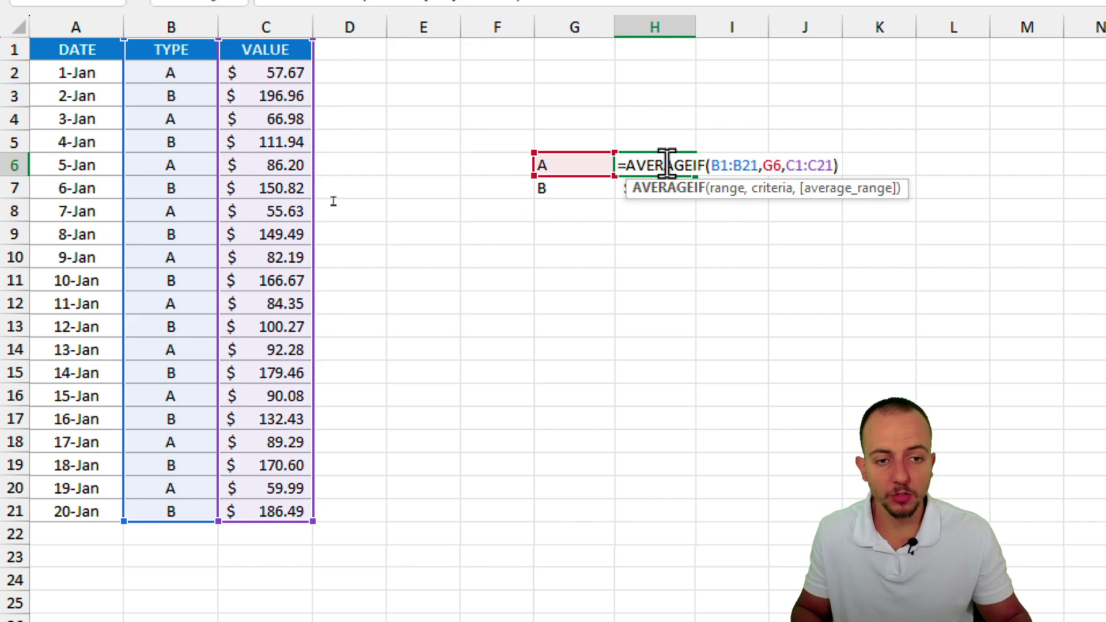
double_click(667, 164)
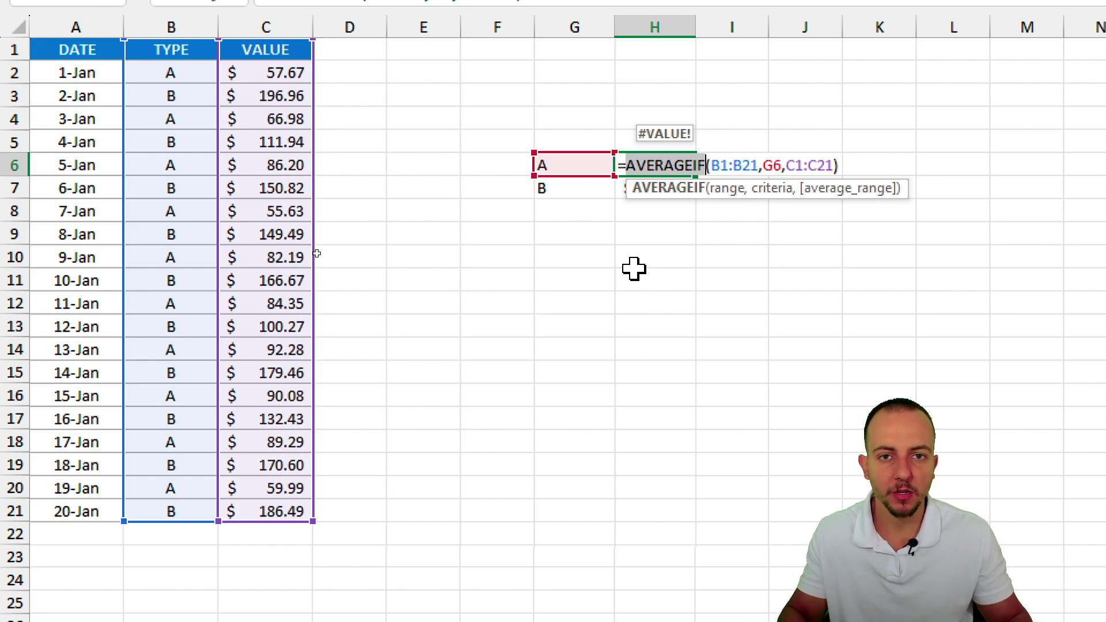
click(633, 269)
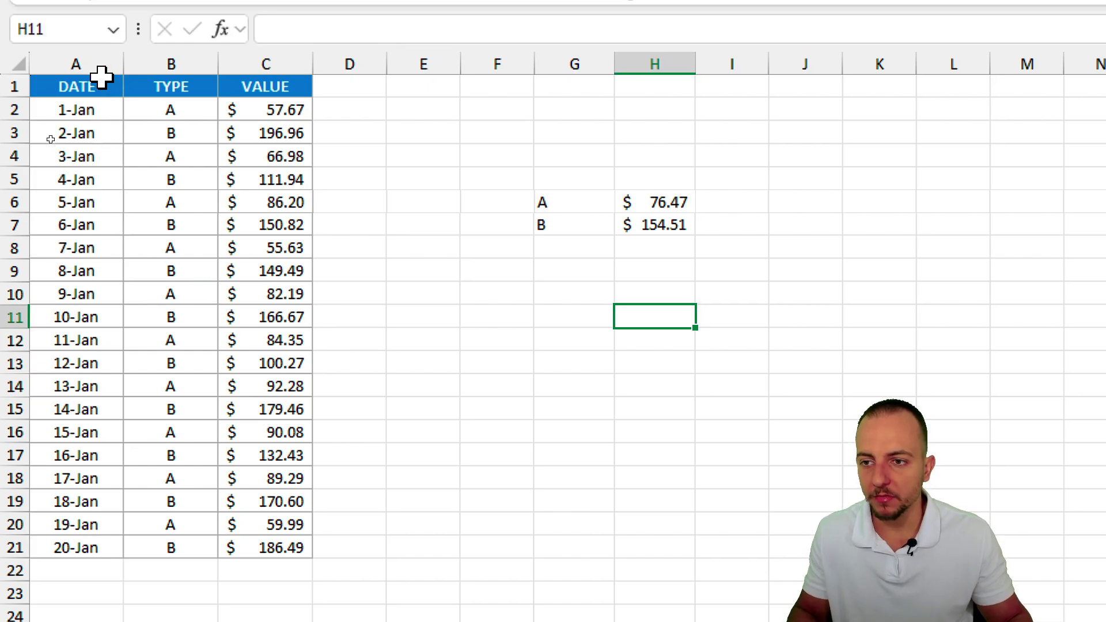
Review the table's DATE, TYPE and VALUE columns one after another.
click(101, 40)
click(102, 64)
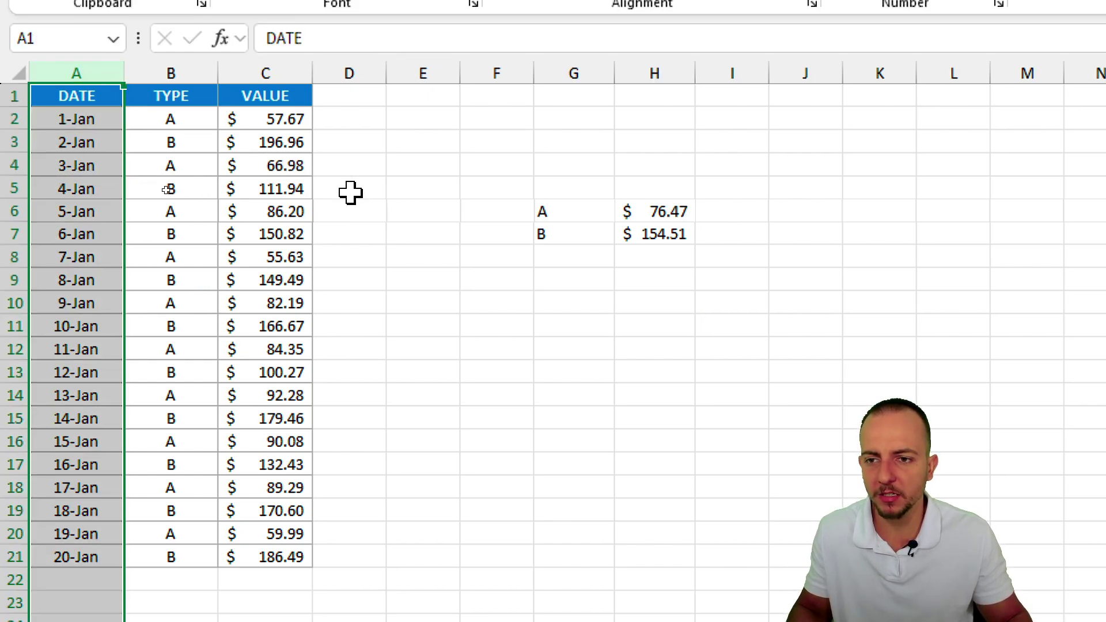
click(178, 71)
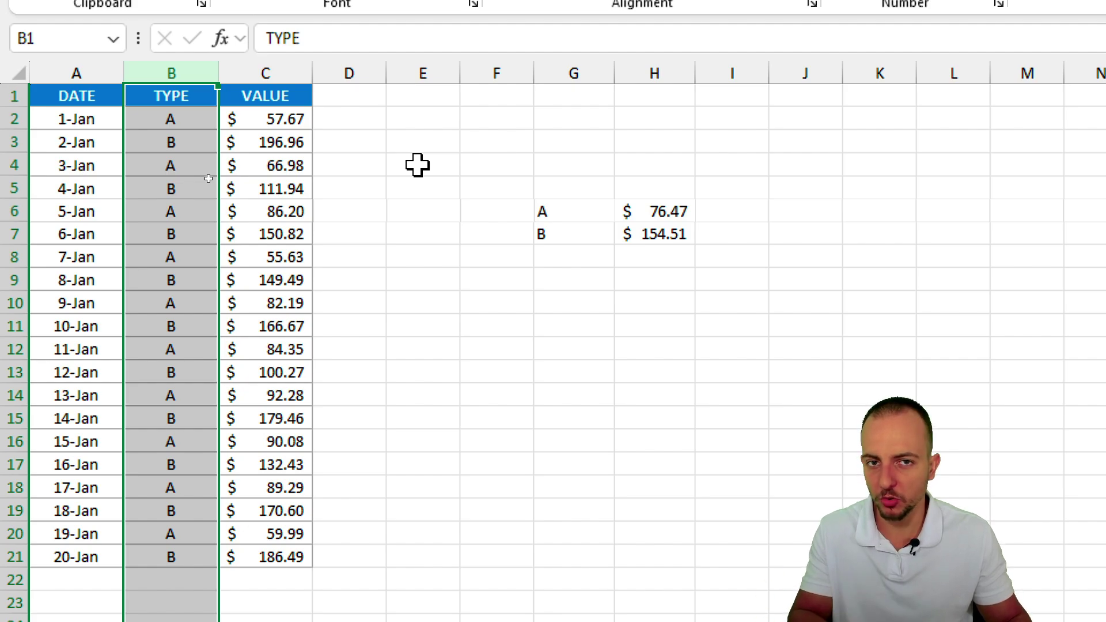
click(191, 125)
click(191, 142)
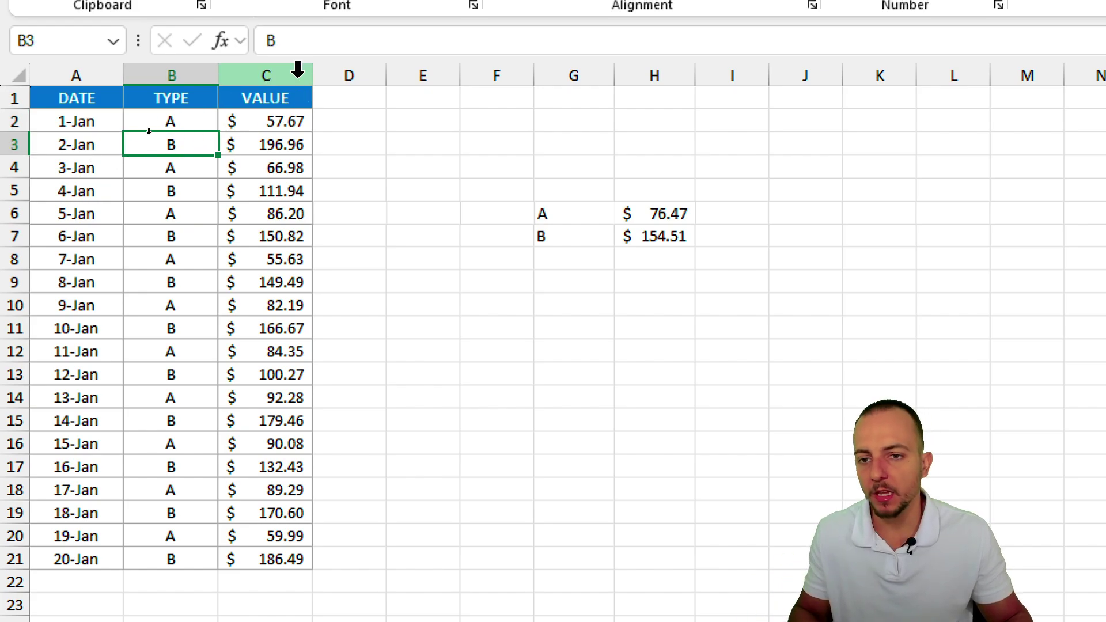
click(298, 71)
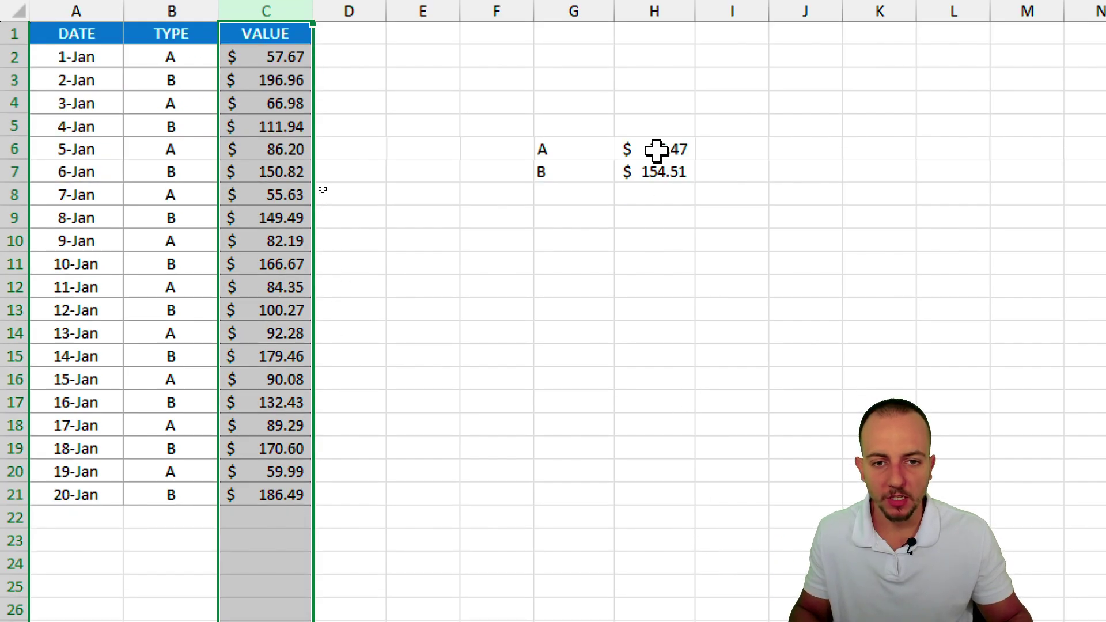
Clear the existing A and B averages in columns G and H, and select cell G5.
drag(573, 170, 709, 317)
key(Delete)
key(shift+BackSpace)
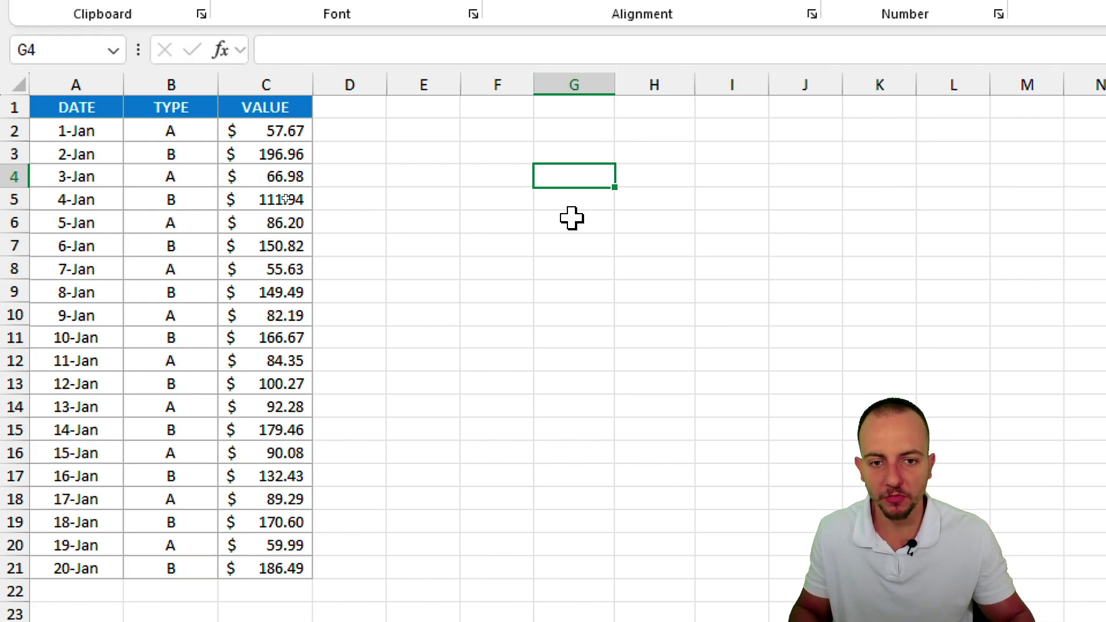
drag(586, 125, 680, 255)
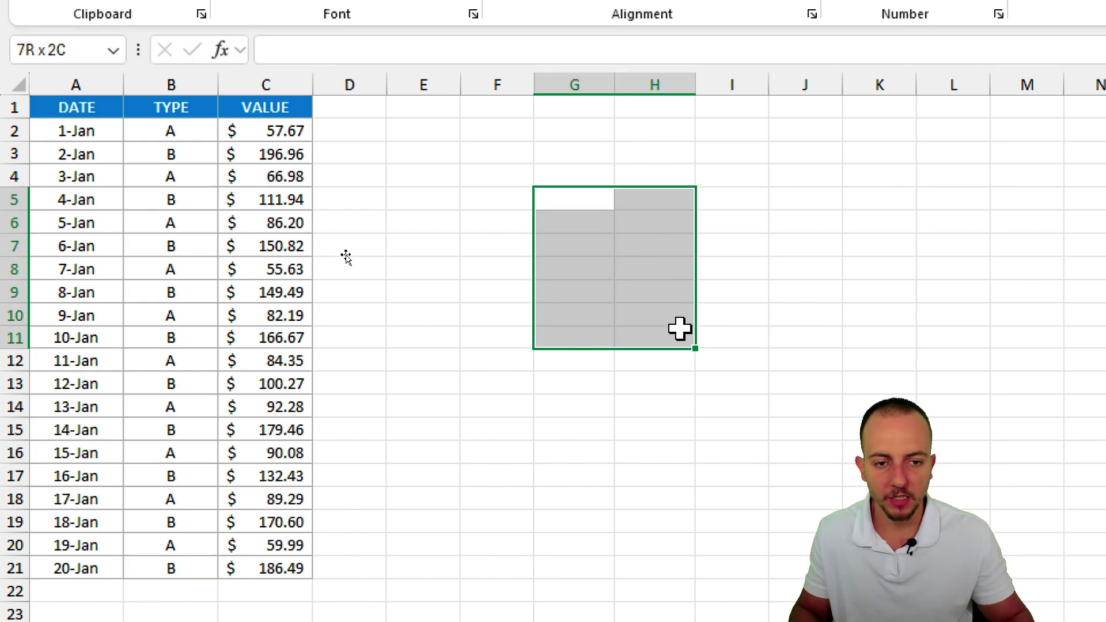
drag(680, 328, 680, 328)
click(567, 200)
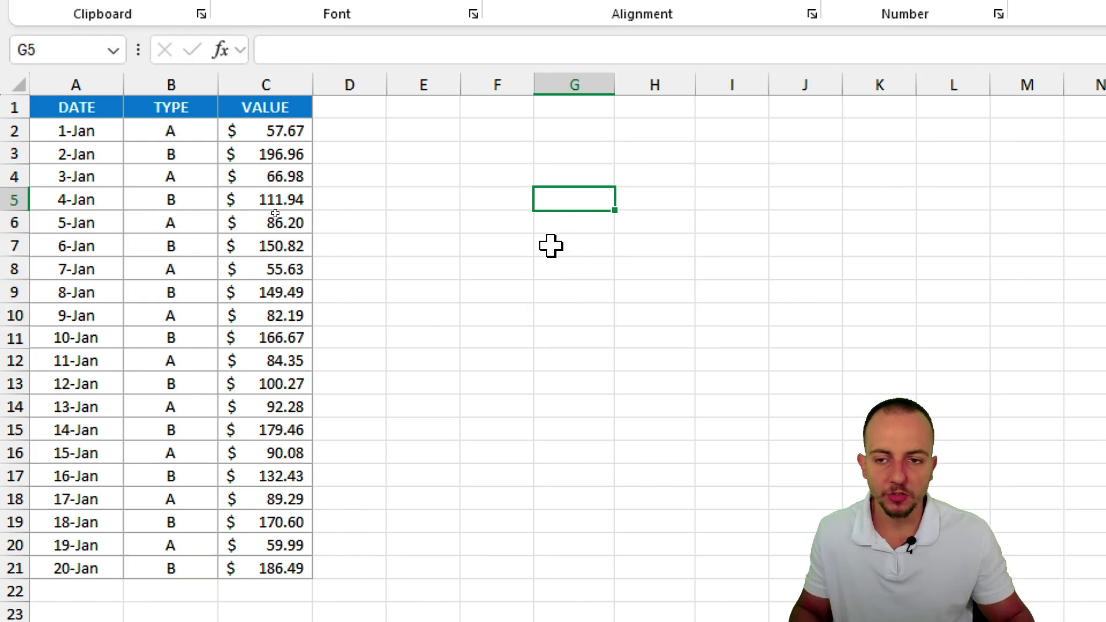
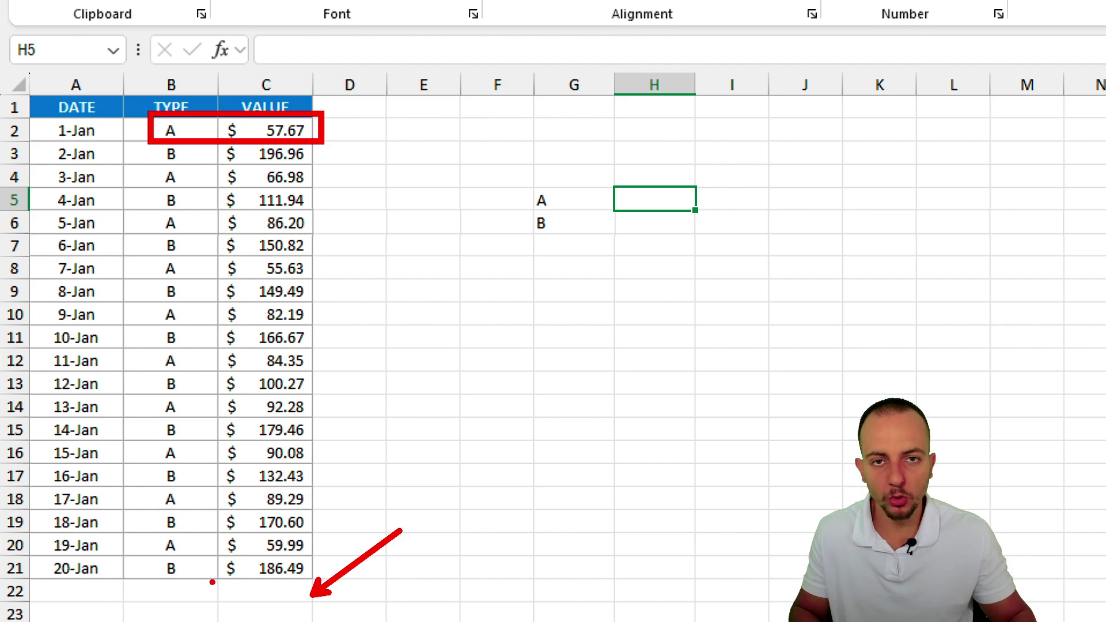
mouse_move(236, 583)
mouse_down()
mouse_move(253, 597)
mouse_move(290, 575)
mouse_up()
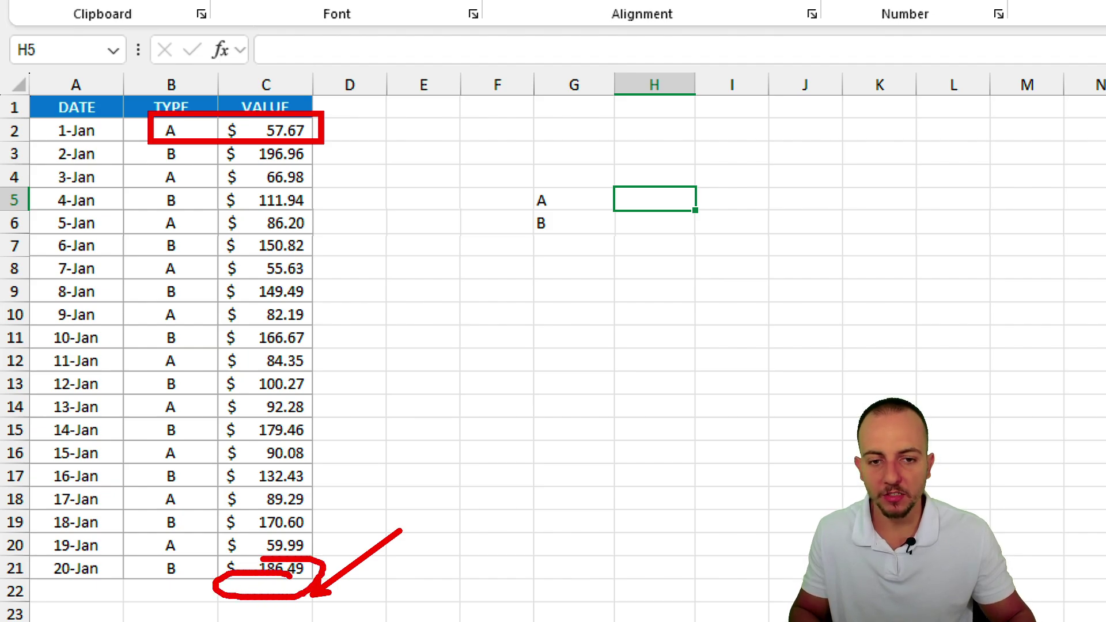
drag(326, 146, 433, 230)
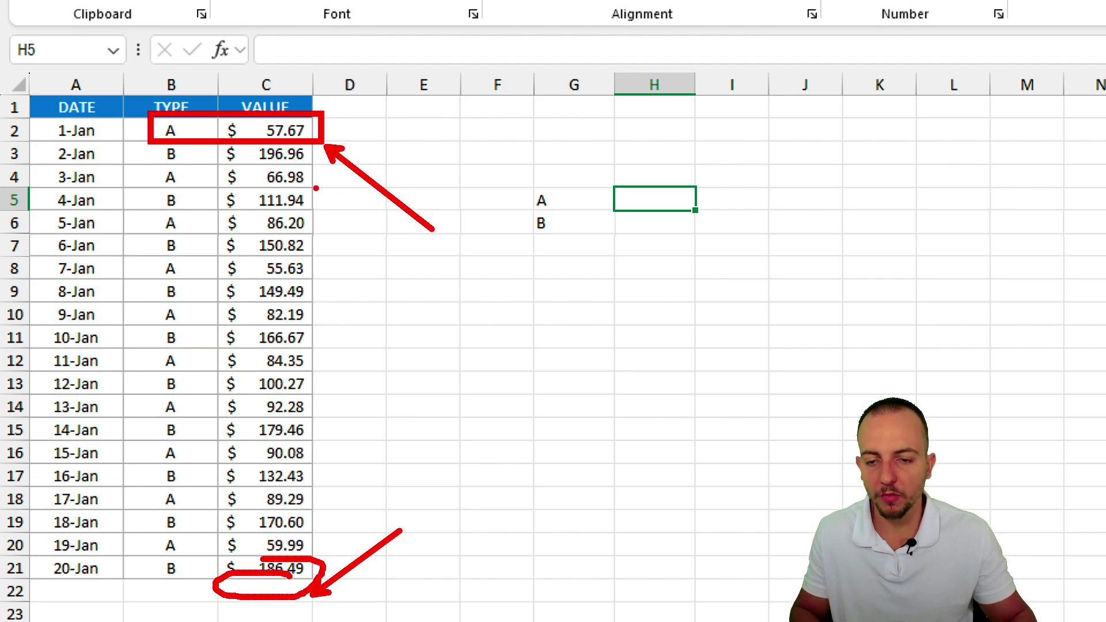
drag(316, 188, 394, 240)
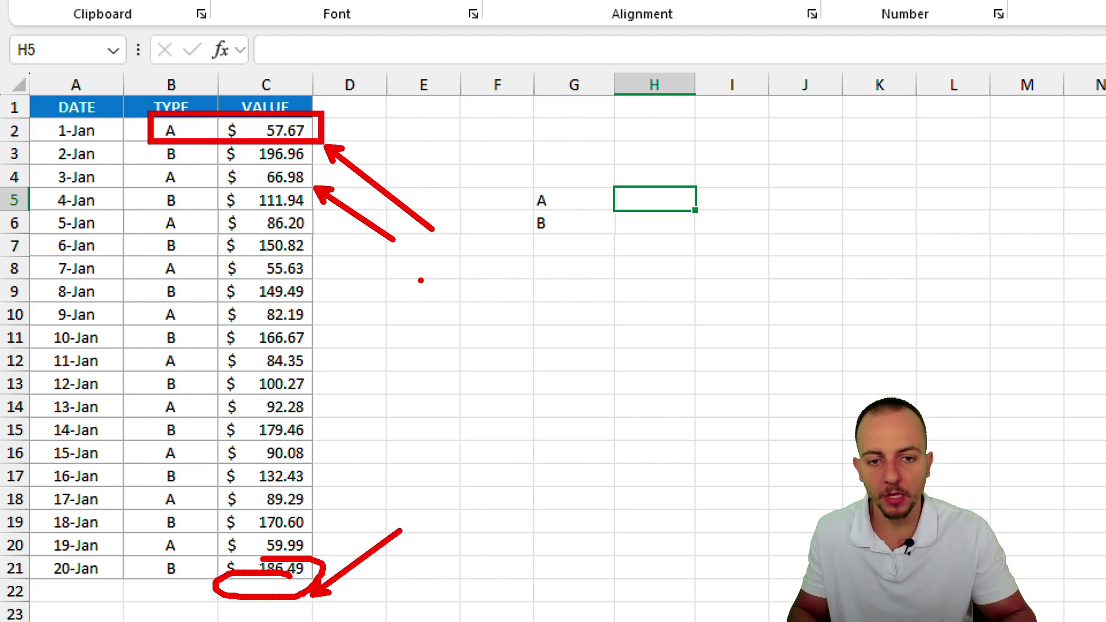
key(Escape)
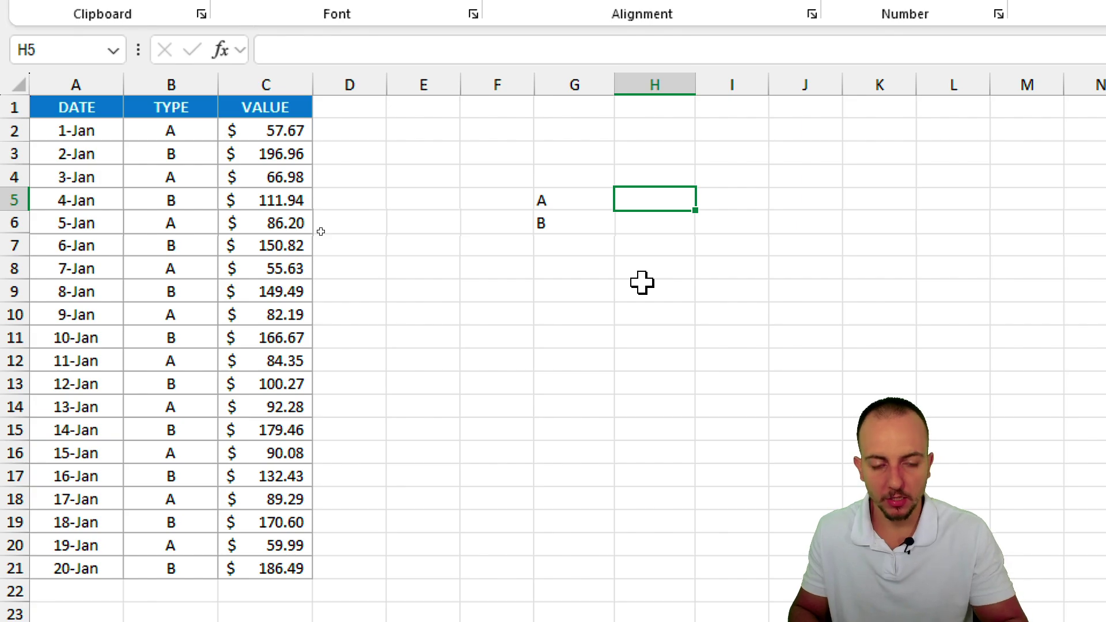
Start an AVERAGEIF formula in H5 with the TYPE cells B2:B21 as its range.
text(=AVERA)
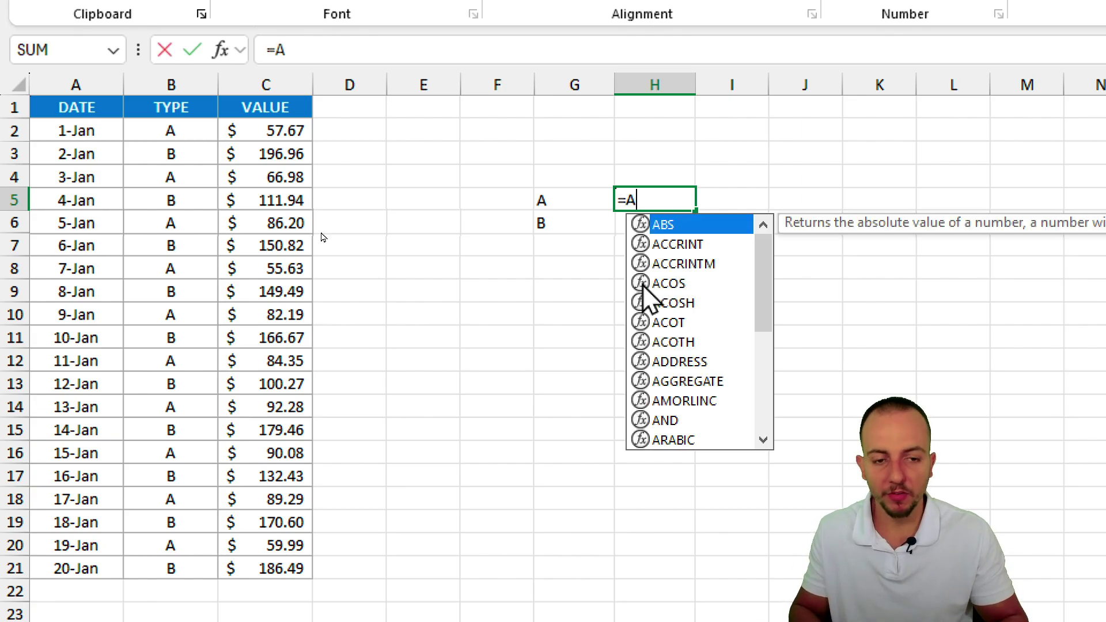
key(Down)
key(Down)
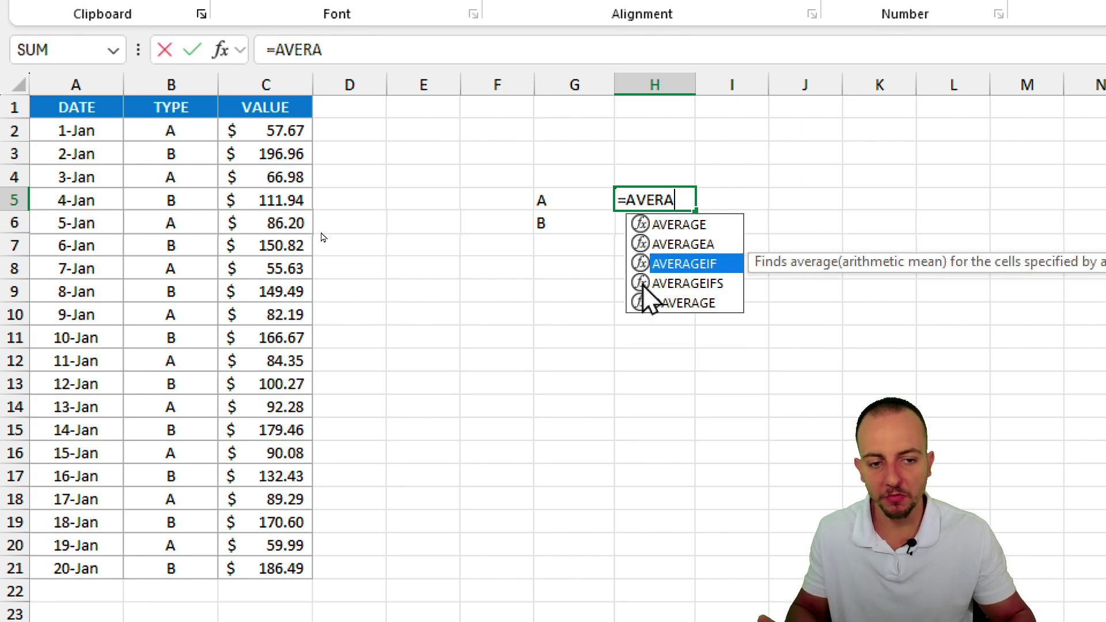
double_click(679, 265)
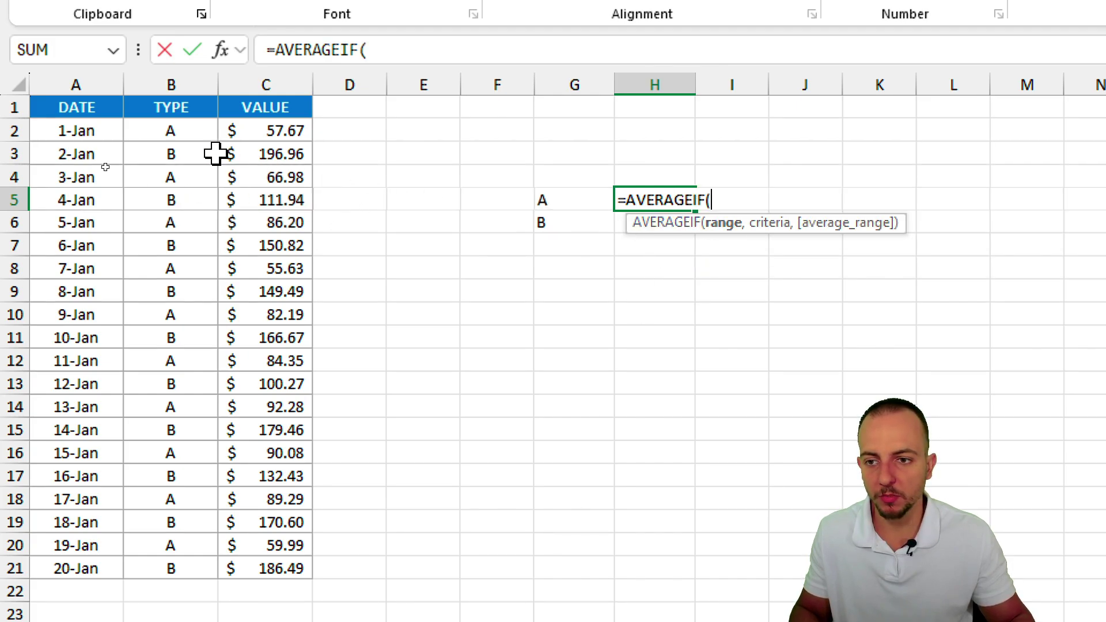
drag(155, 129, 157, 569)
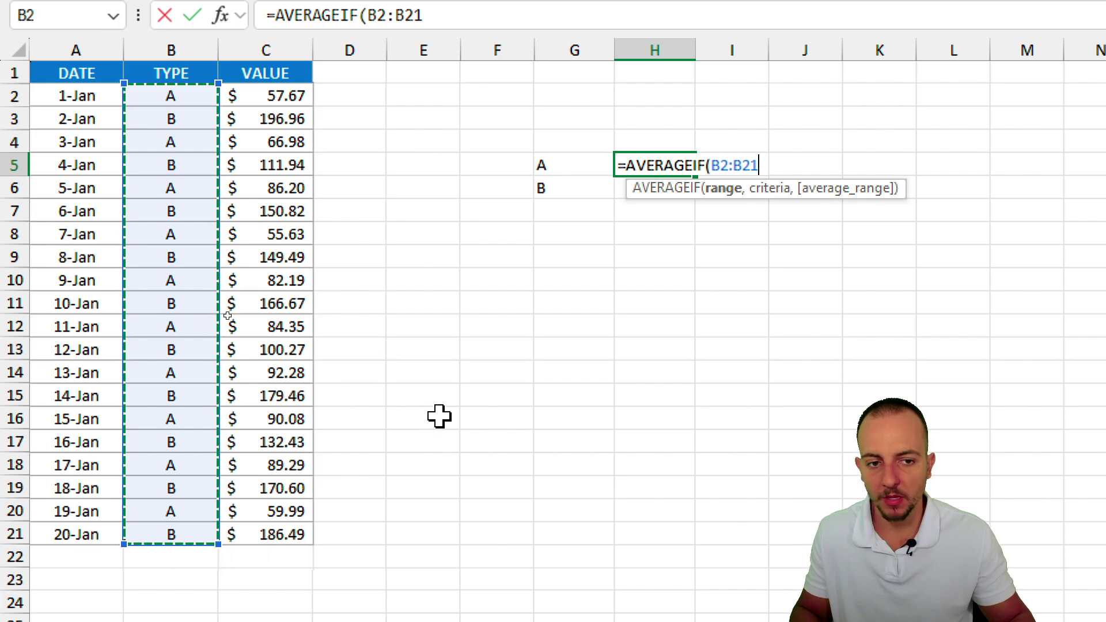
text(,)
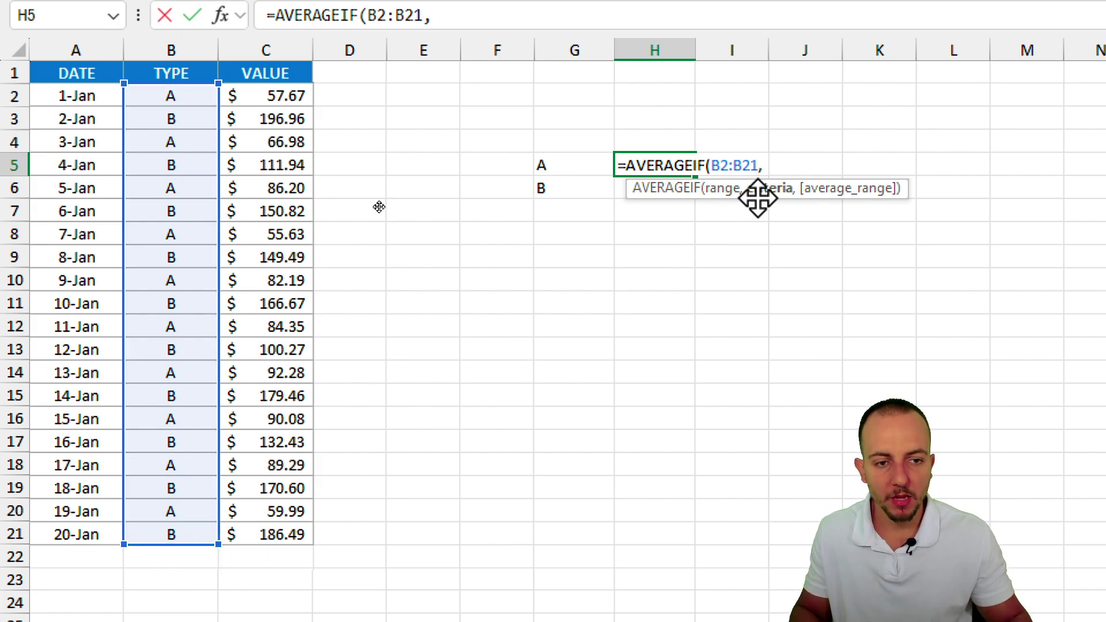
click(547, 166)
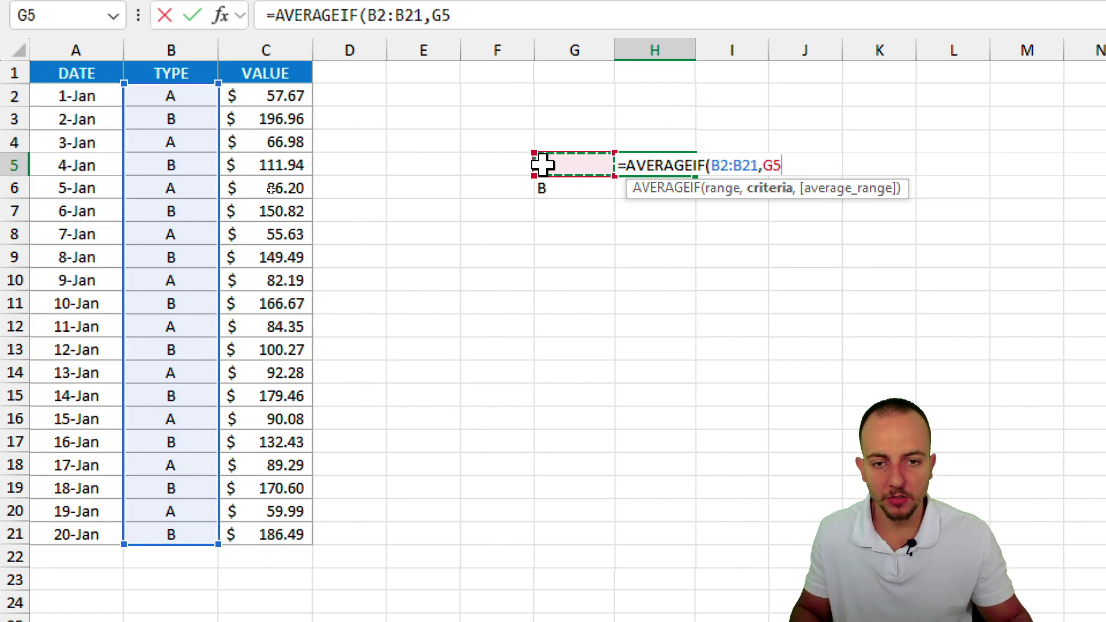
key(BackSpace)
key(BackSpace)
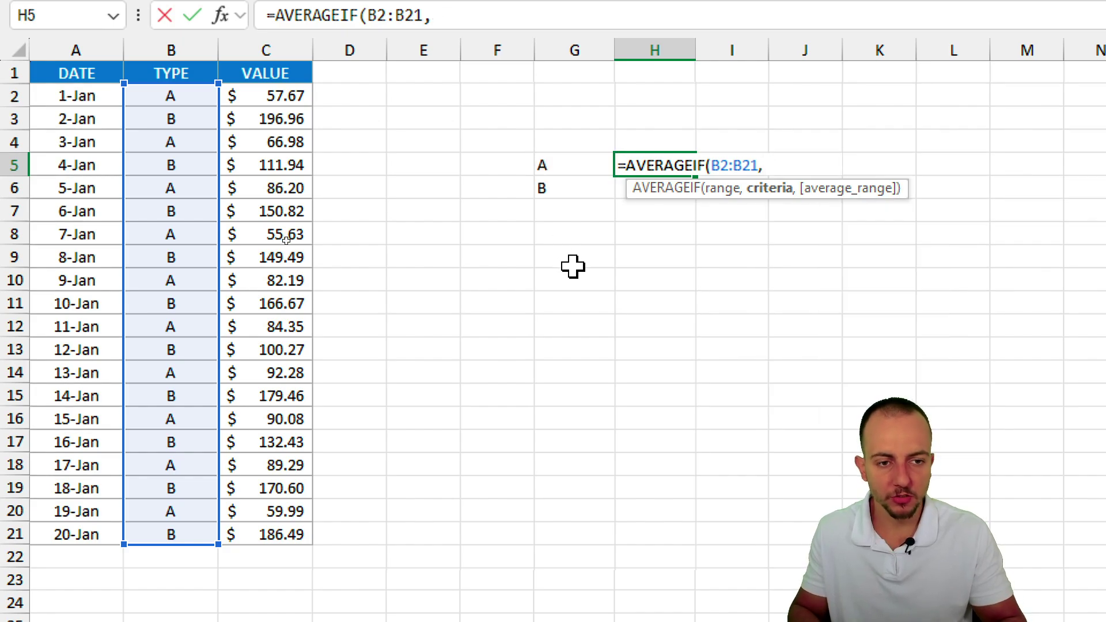
Complete the H5 formula with the criterion "A" and the average range C2:C21, and review the entry beside its label.
text("A",)
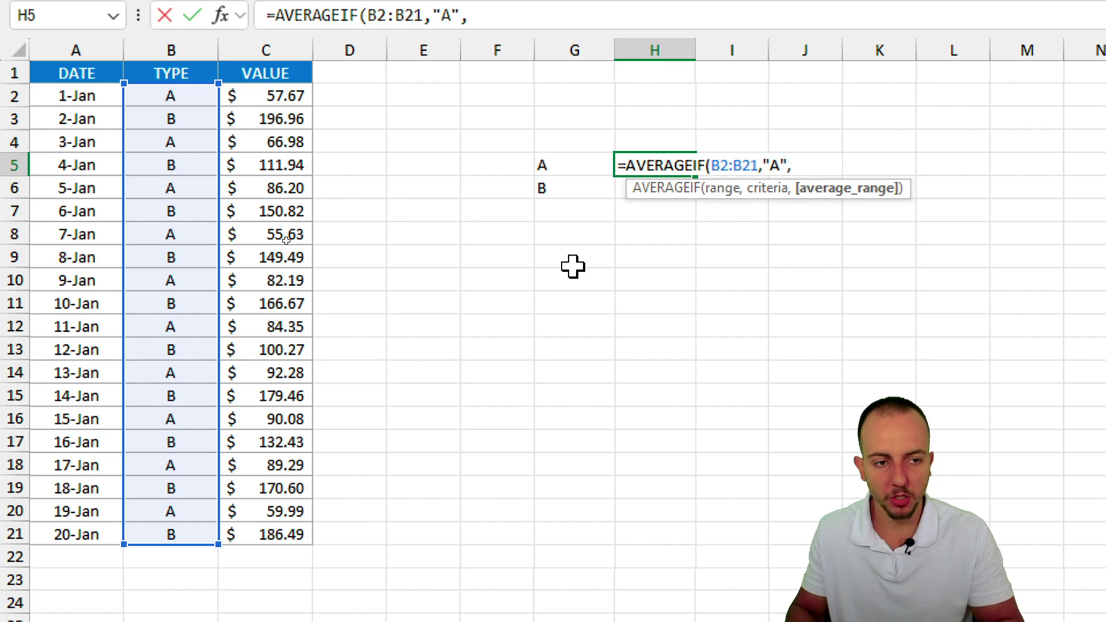
drag(264, 93, 265, 536)
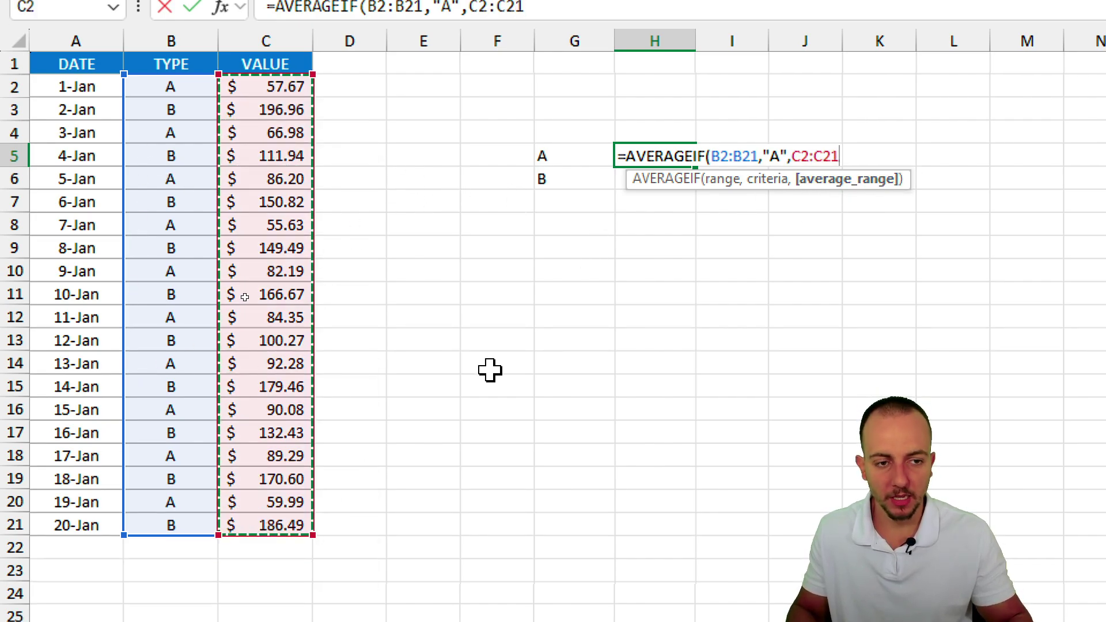
key(Return)
click(654, 156)
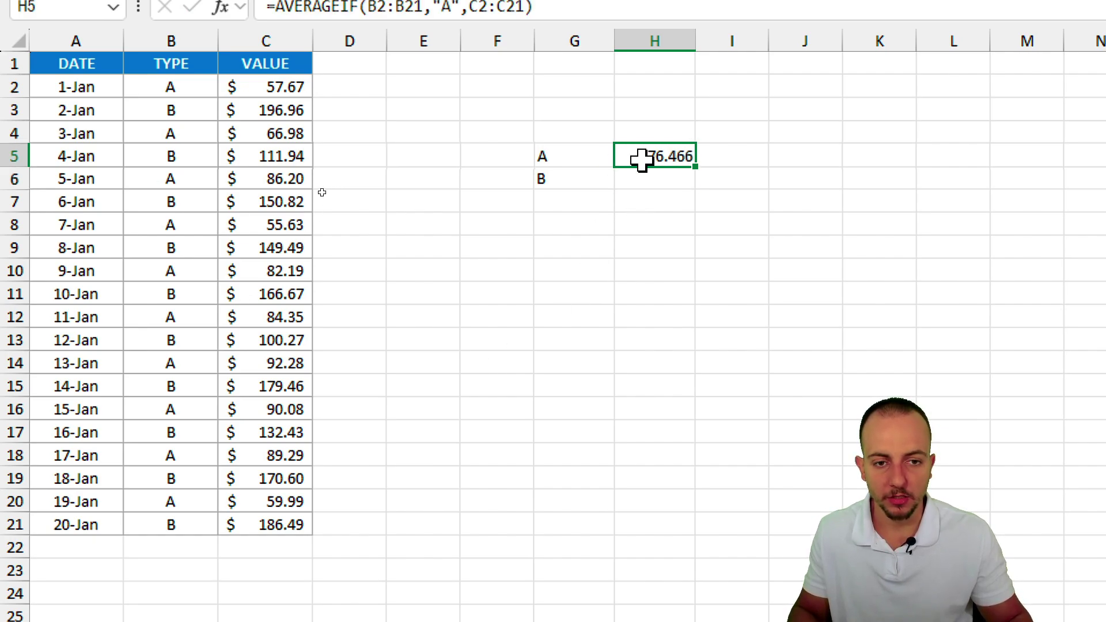
drag(590, 155, 656, 156)
click(580, 157)
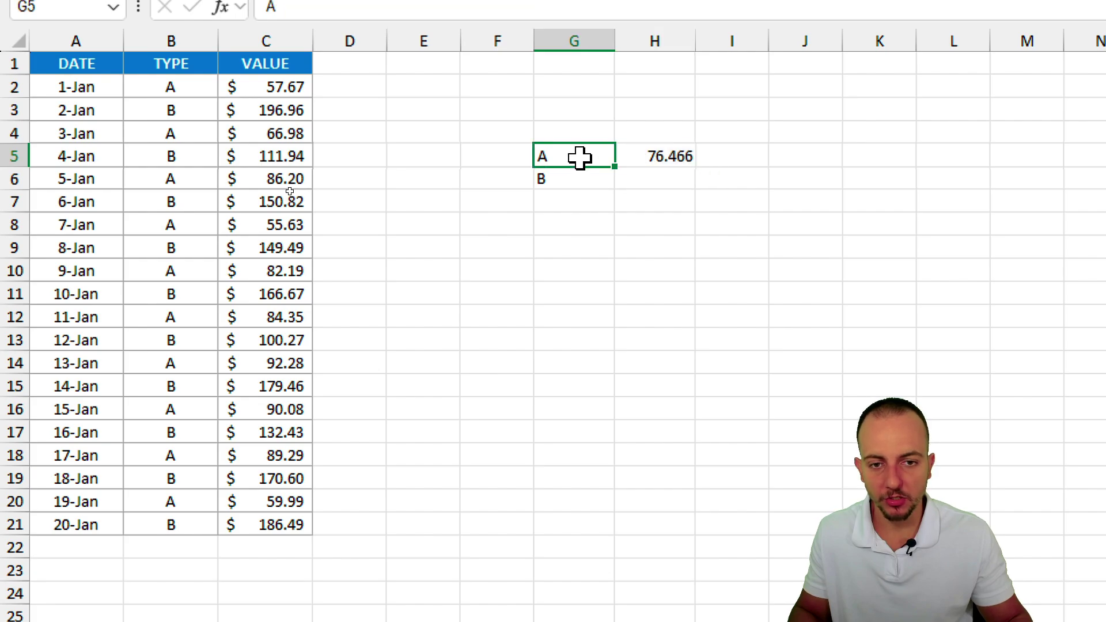
Calculate the average value of type B in H6 with AVERAGEIF, using B2:B21, the criterion "B" and C2:C21.
click(670, 166)
click(674, 178)
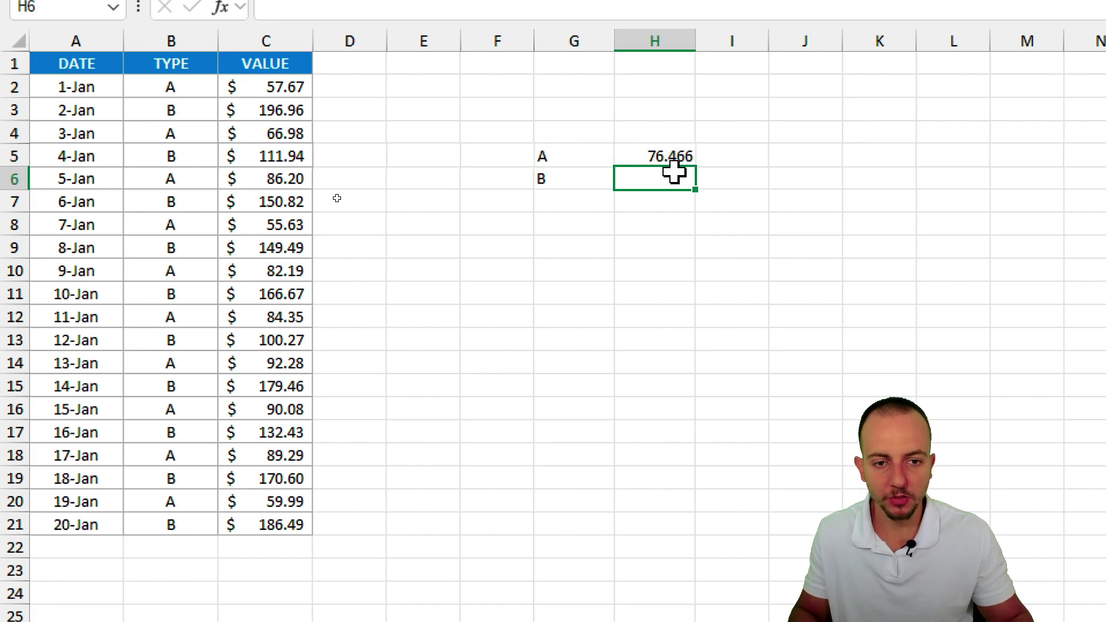
text(=AVER)
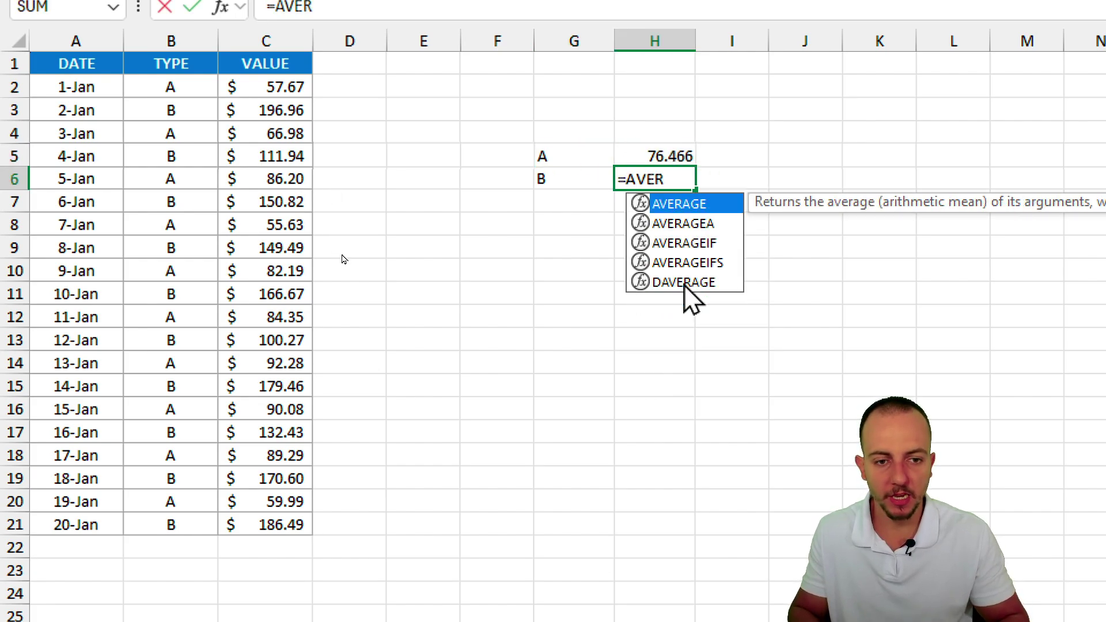
key(Down)
key(Down)
key(Tab)
drag(202, 87, 173, 526)
text(,"B',)
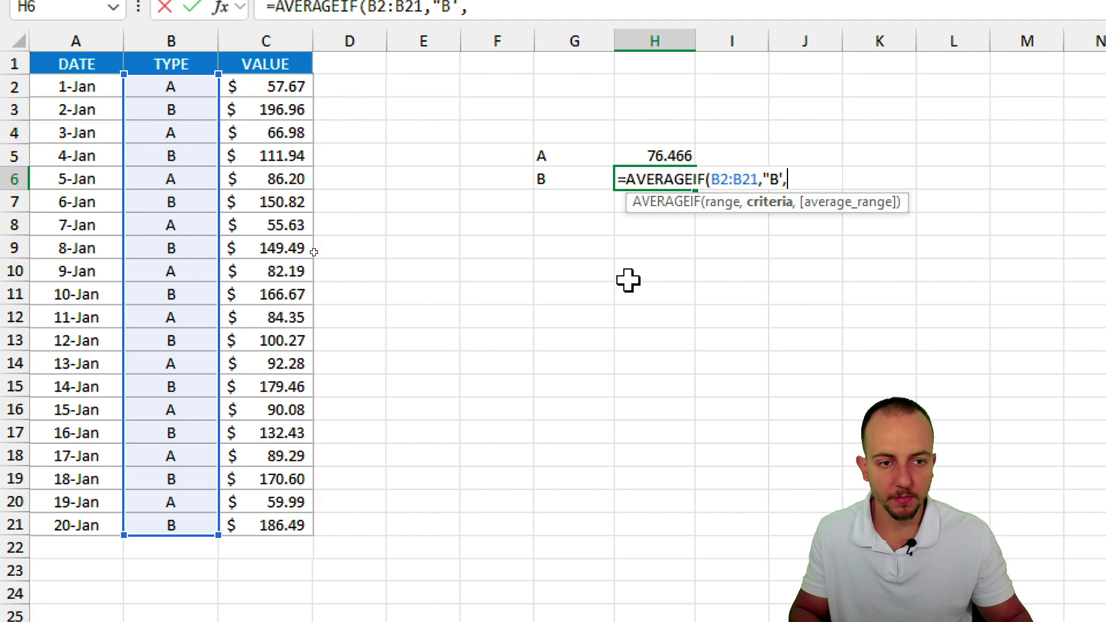
key(BackSpace)
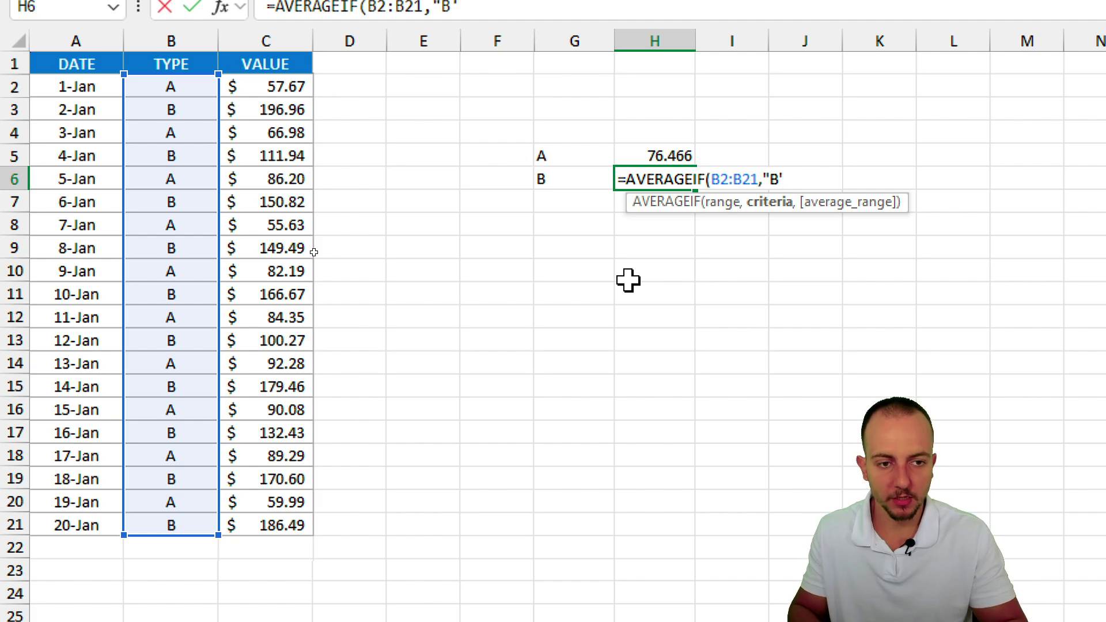
text(,)
drag(299, 87, 286, 526)
key(Return)
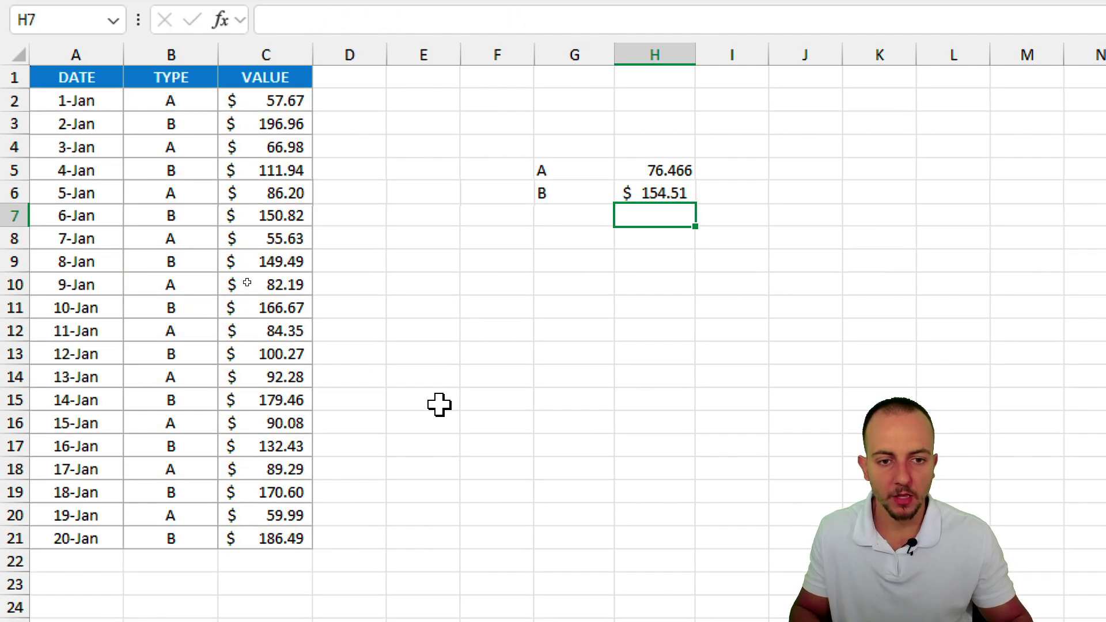
Format the two averages in H5:H6 as currency.
drag(667, 173, 663, 186)
key(ctrl+shift+4)
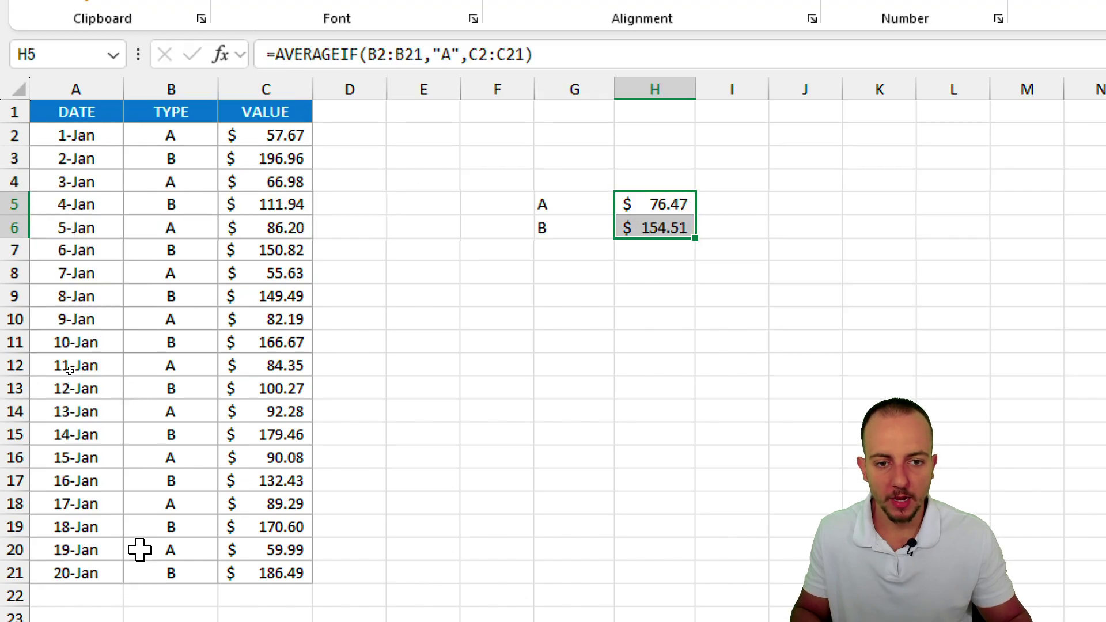
click(650, 207)
Review the A and B averages beside their labels and examine the AVERAGEIF formula in H5 without changing it.
click(577, 205)
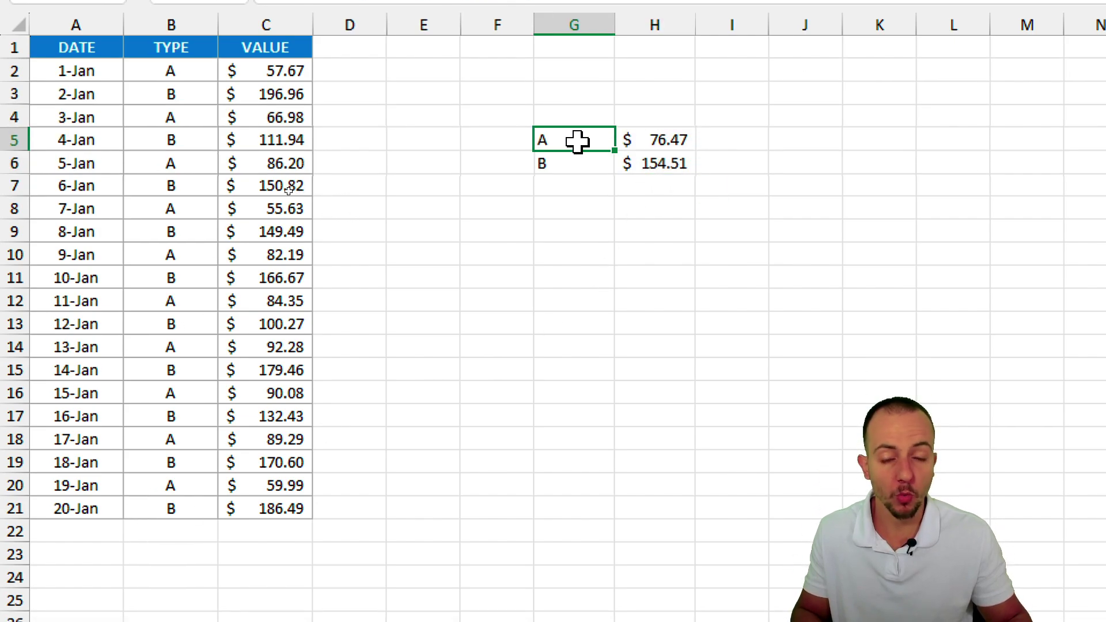
click(649, 140)
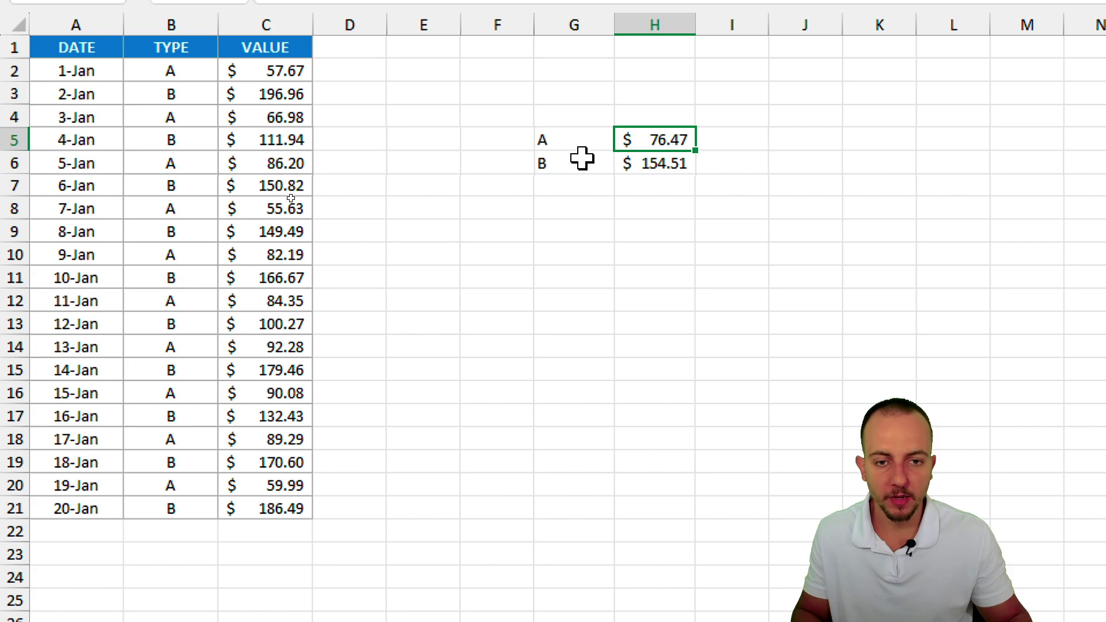
drag(576, 141, 663, 141)
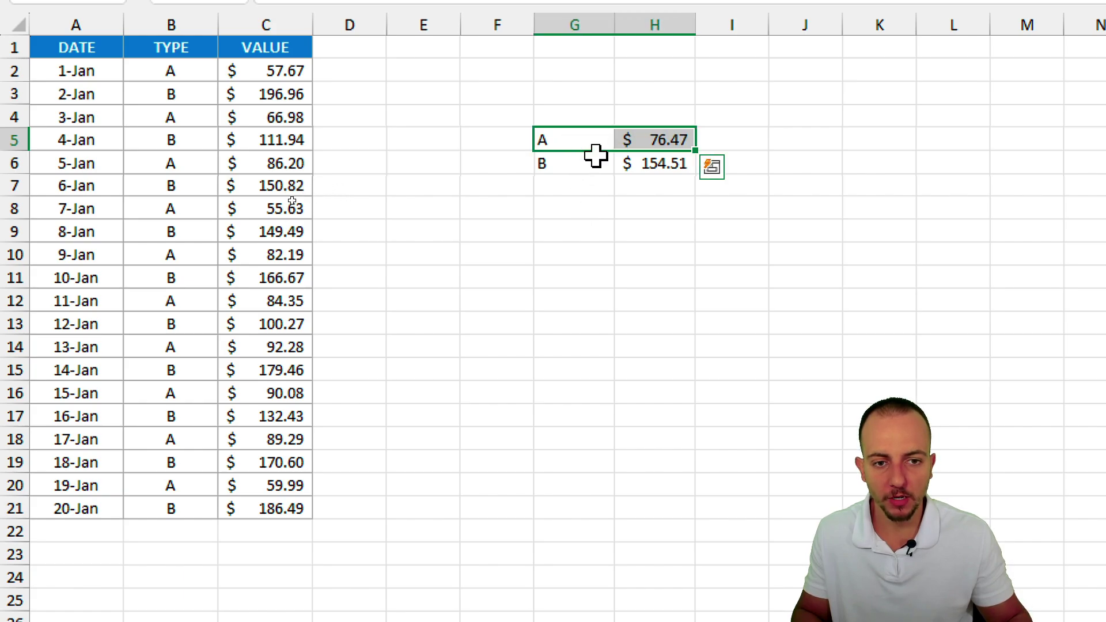
drag(568, 168, 668, 169)
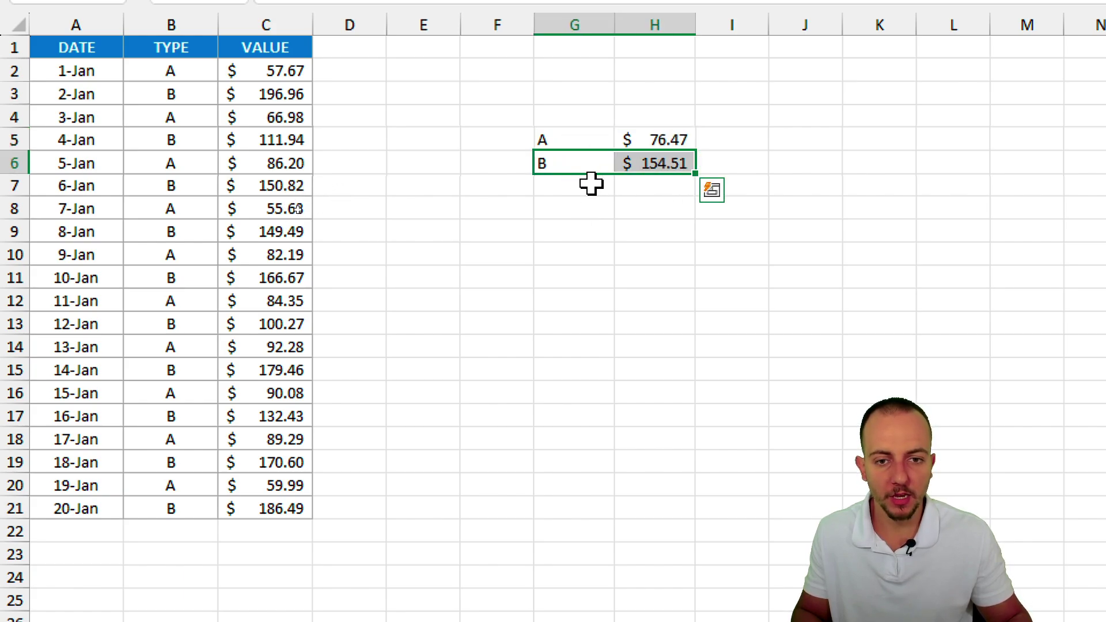
drag(558, 140, 844, 139)
double_click(657, 140)
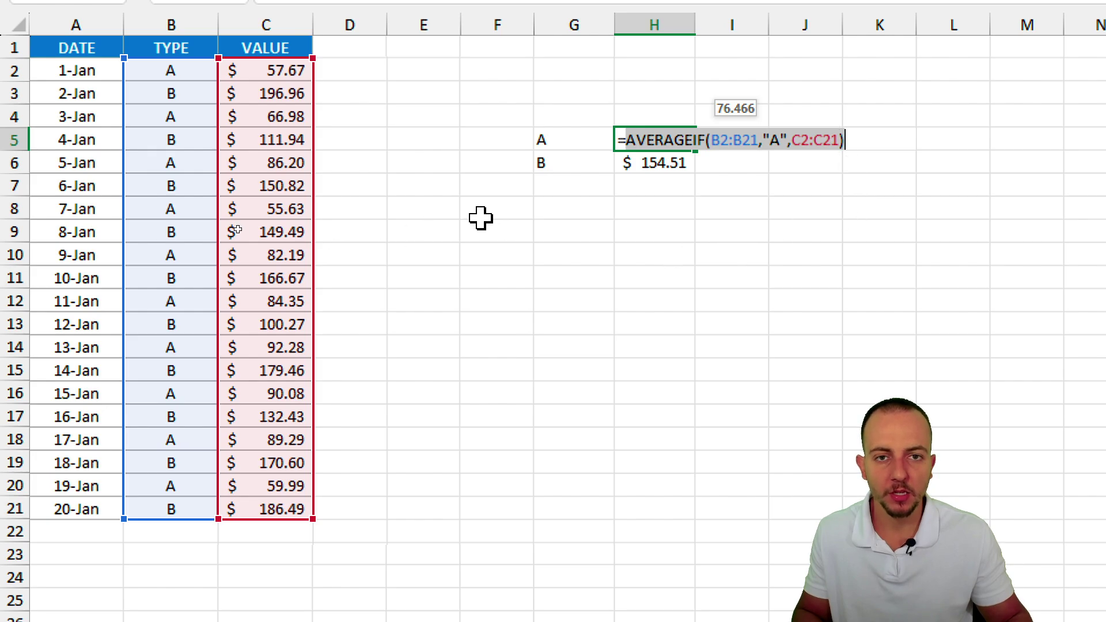
key(Escape)
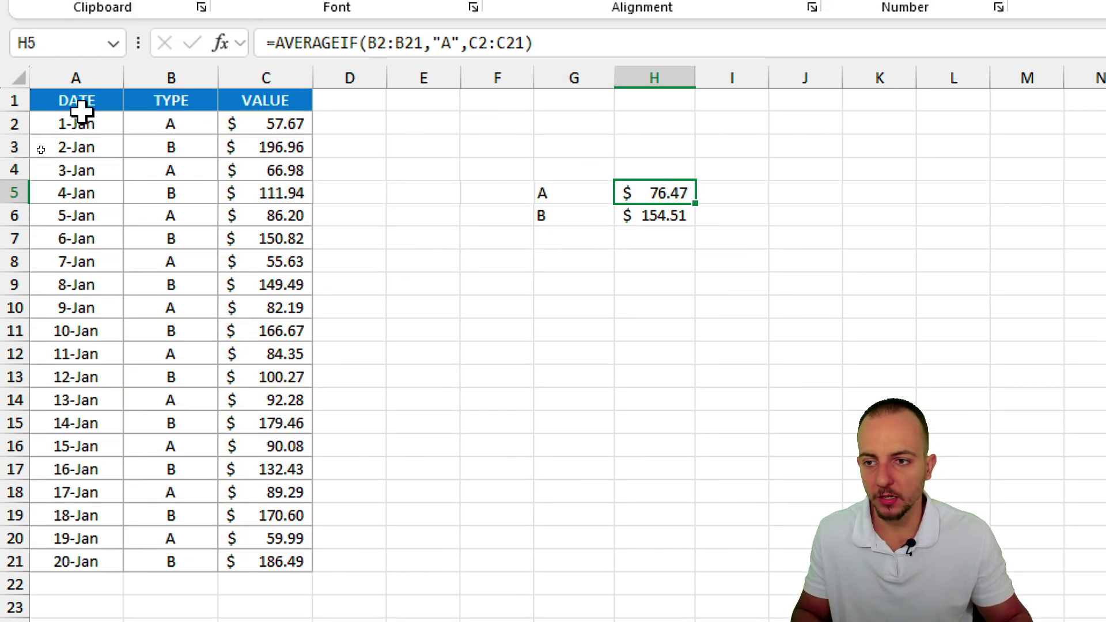
Create a new conditional formatting rule for A2:C38 that uses a formula to determine which cells to format.
drag(65, 117, 271, 621)
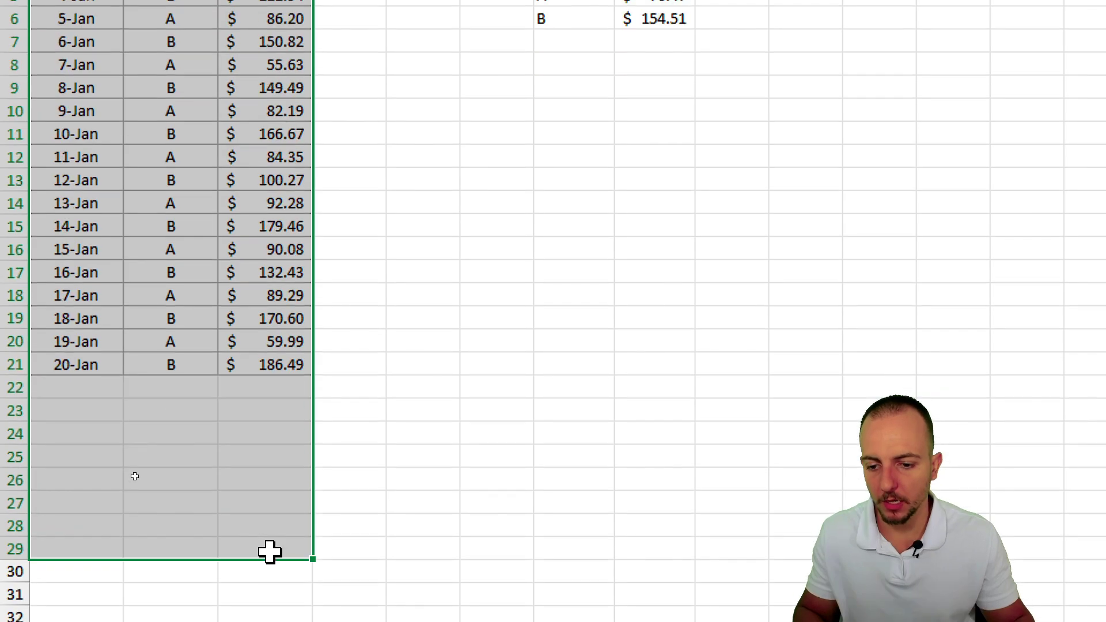
drag(270, 551, 274, 448)
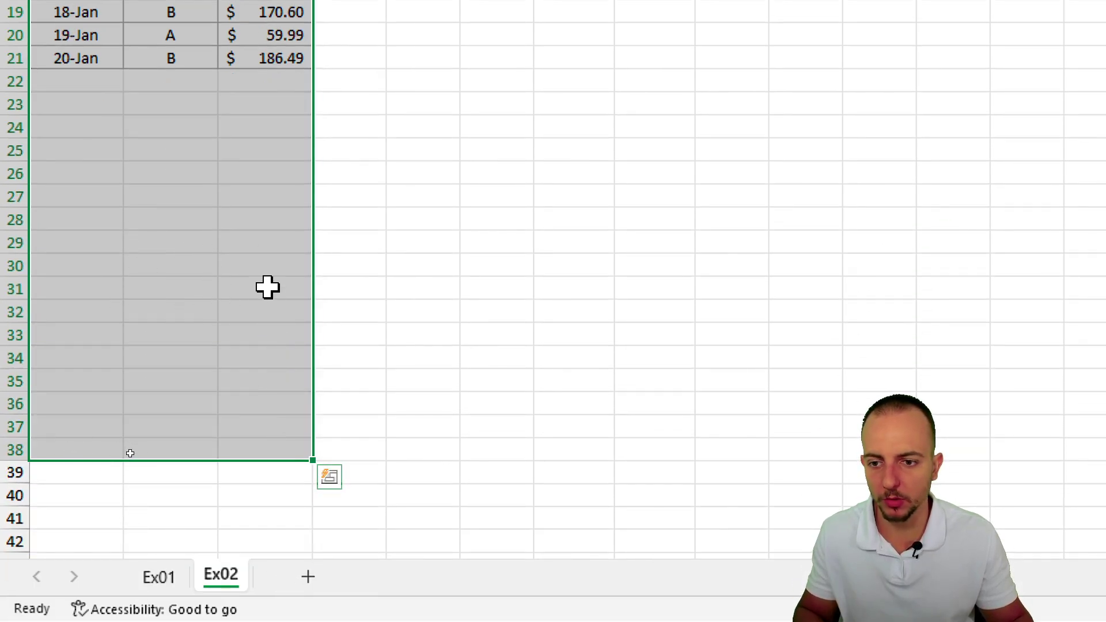
scroll(359, 232, up, 1)
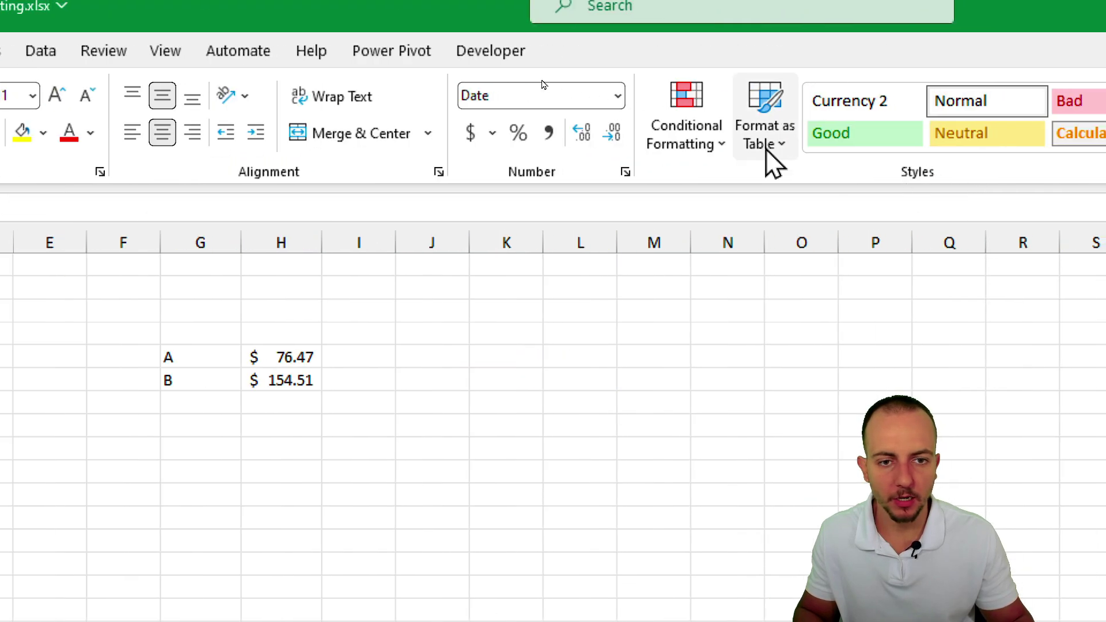
click(1068, 134)
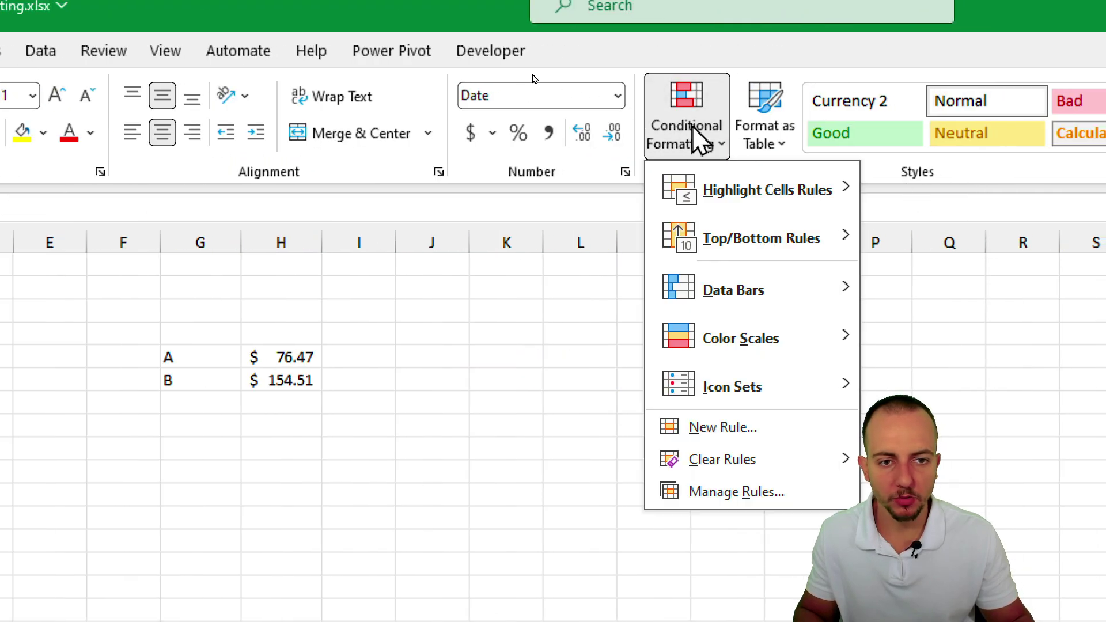
click(719, 428)
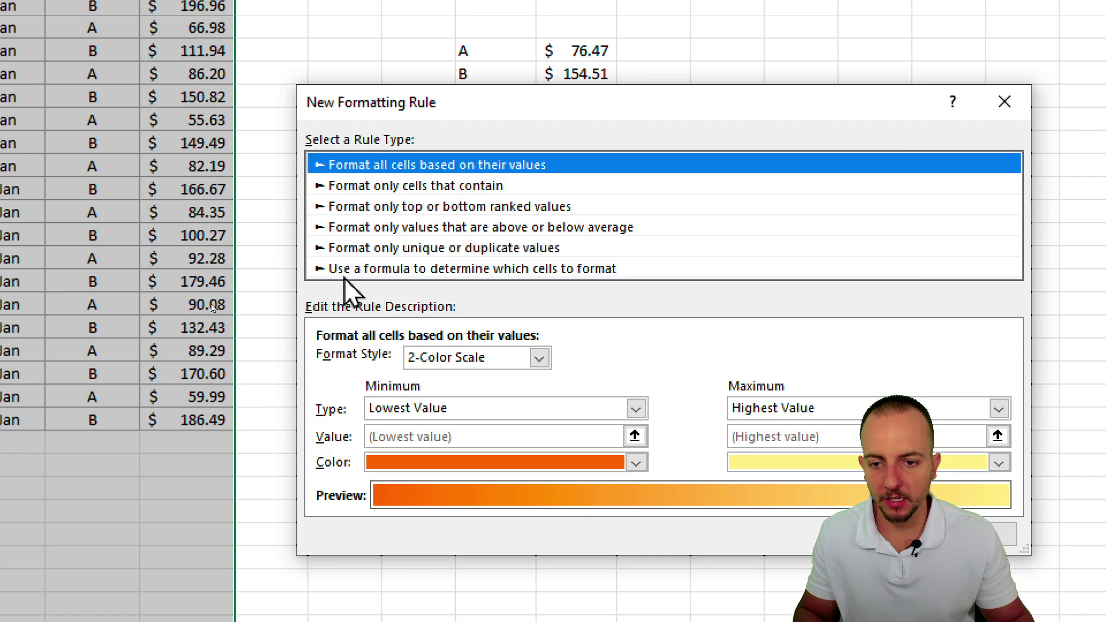
click(345, 270)
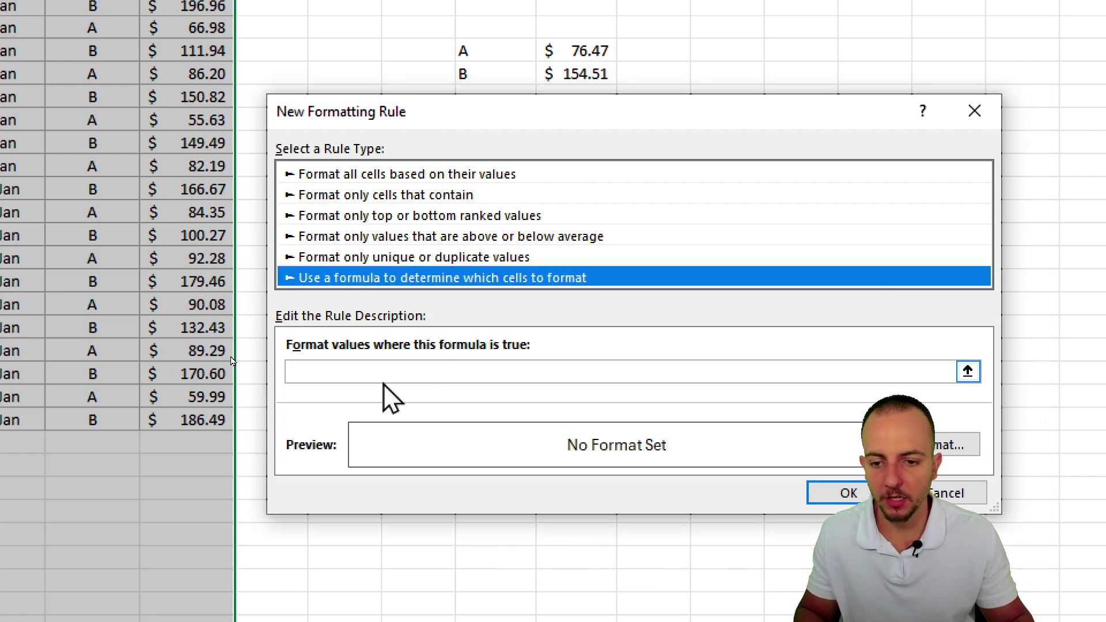
Enter an AVERAGEIF as the rule formula, using $B$2:$B$38, the criterion "A" and $C$2:$C$38, and close its parenthesis.
click(372, 370)
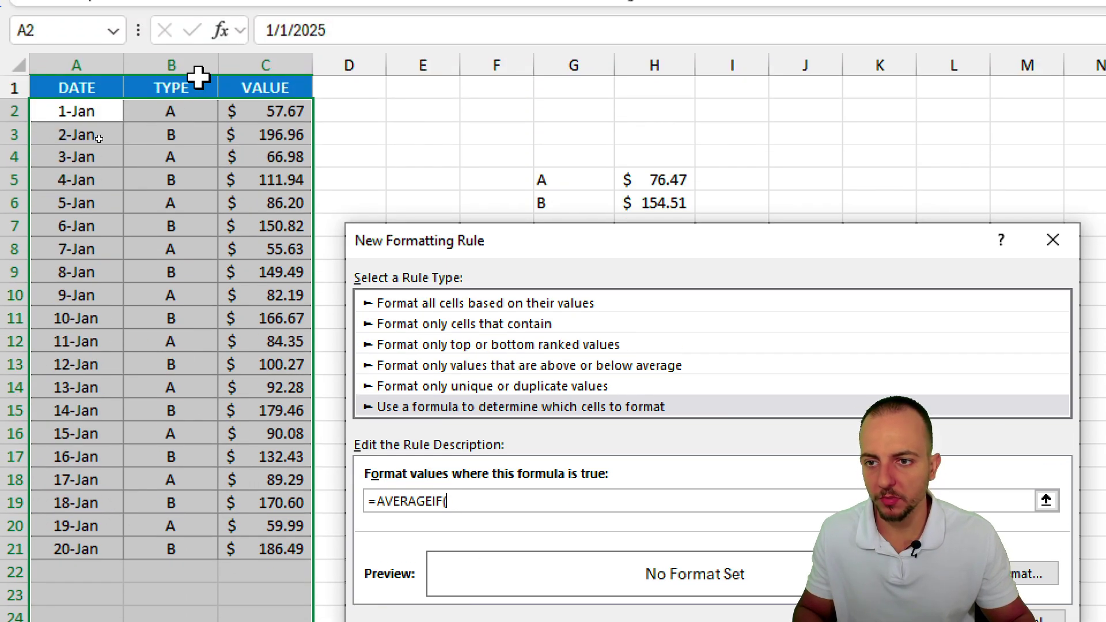
drag(190, 118, 177, 613)
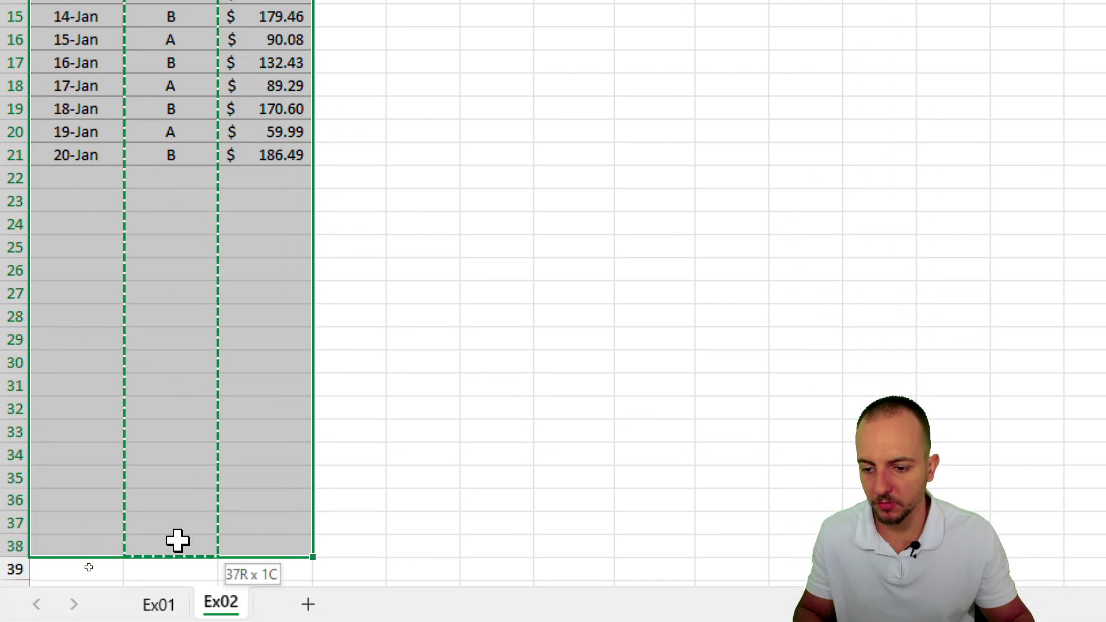
drag(177, 539, 177, 541)
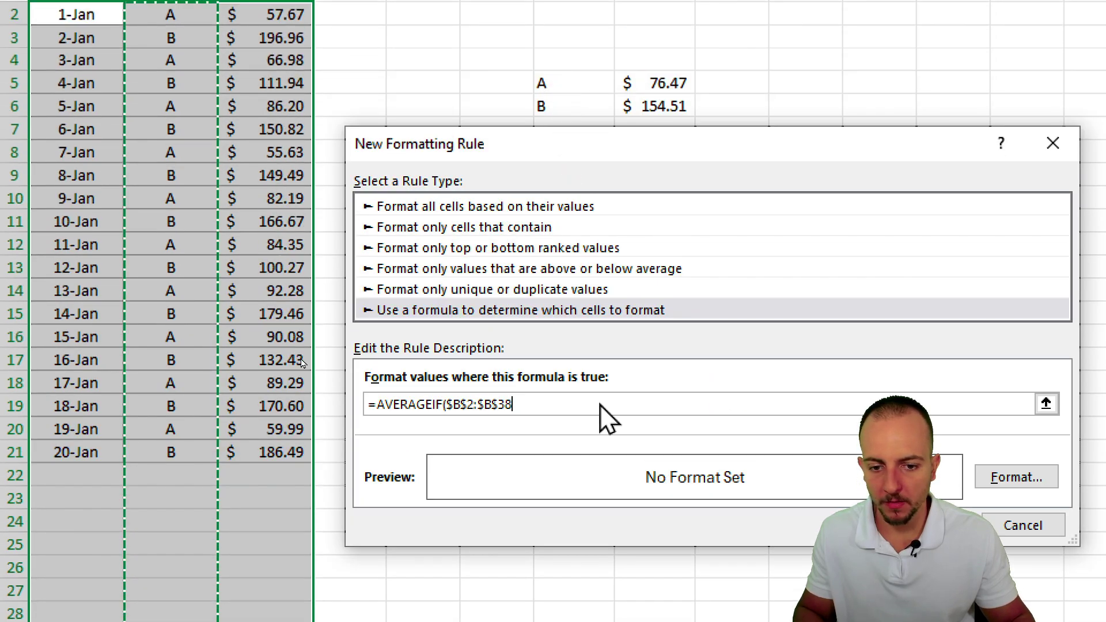
text(,)
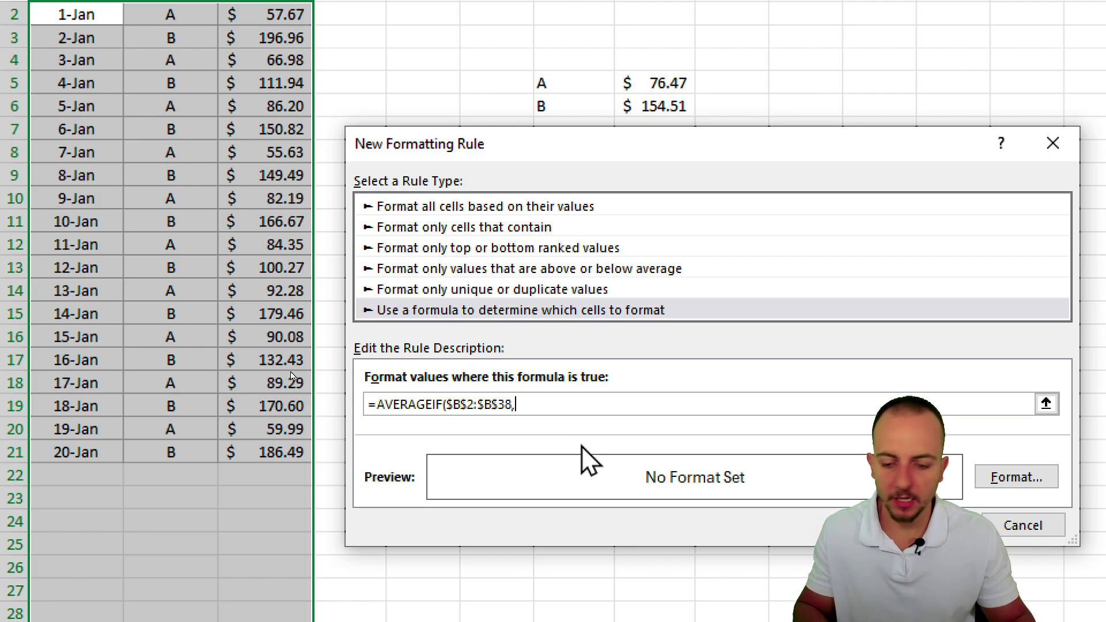
text(")
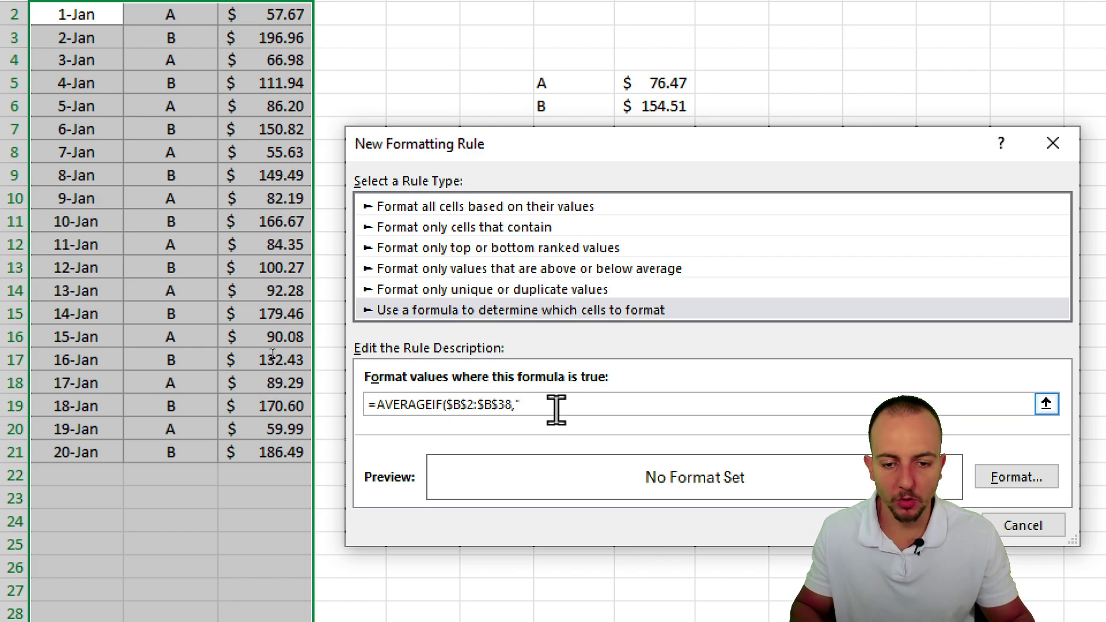
text(A)
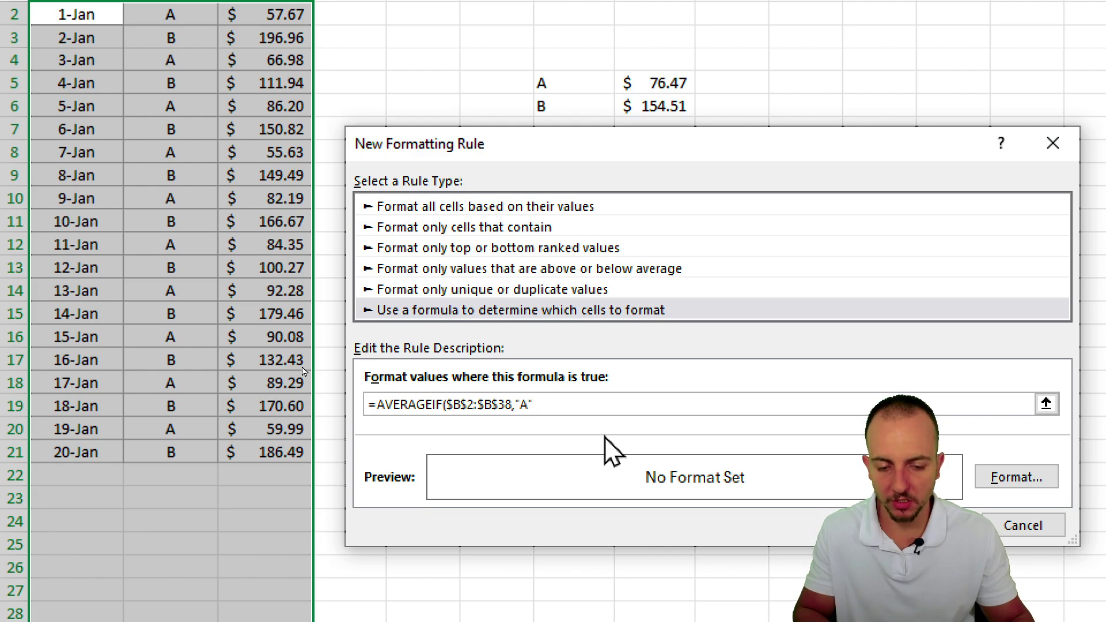
text(",)
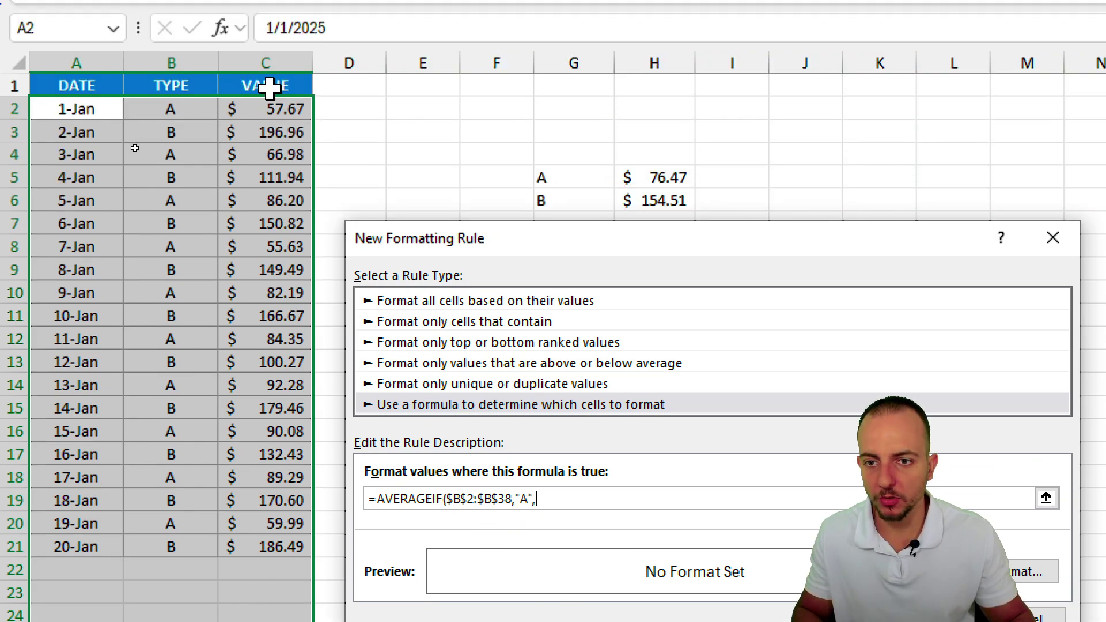
drag(266, 9, 265, 621)
drag(265, 543, 265, 621)
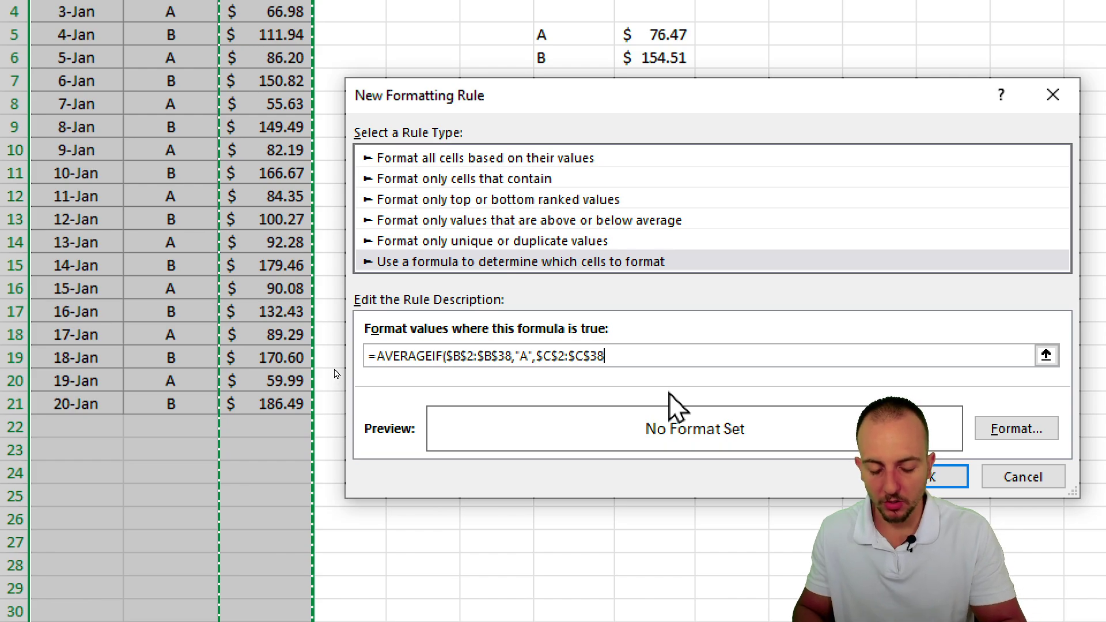
text())
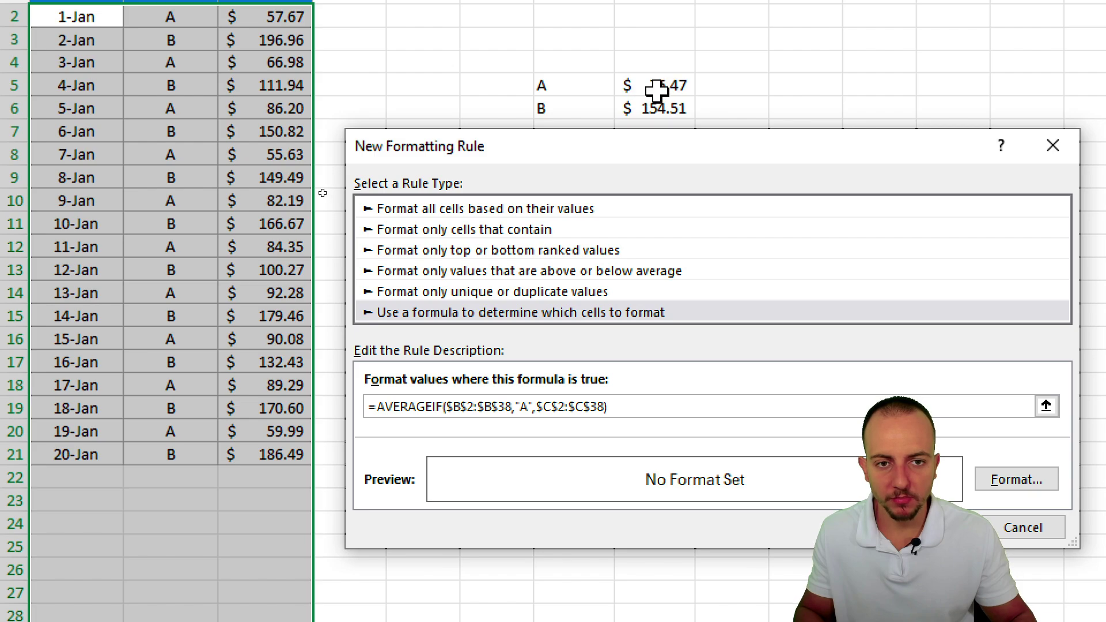
Append the comparison <$C2 to the AVERAGEIF rule formula, with only the column reference locked.
click(656, 406)
text(<)
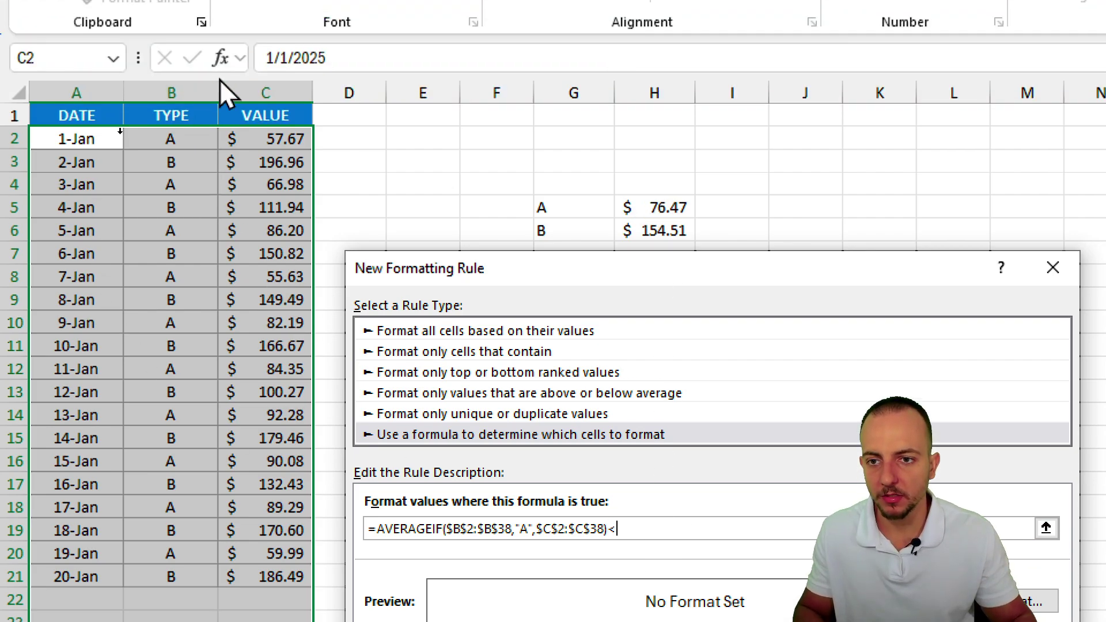
click(262, 141)
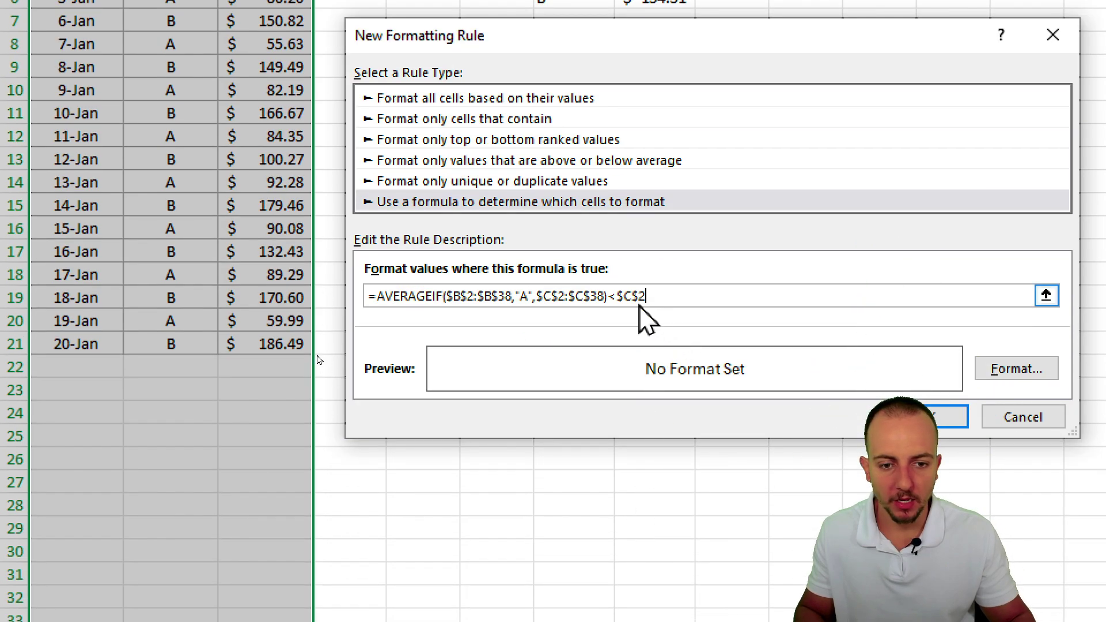
click(643, 319)
key(BackSpace)
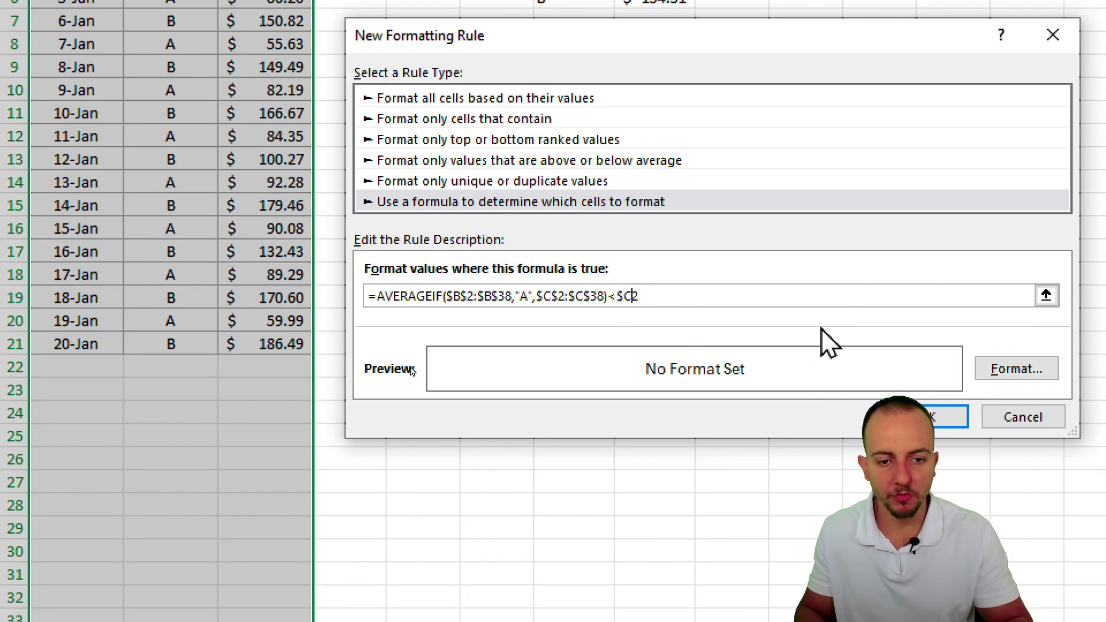
drag(250, 204, 250, 426)
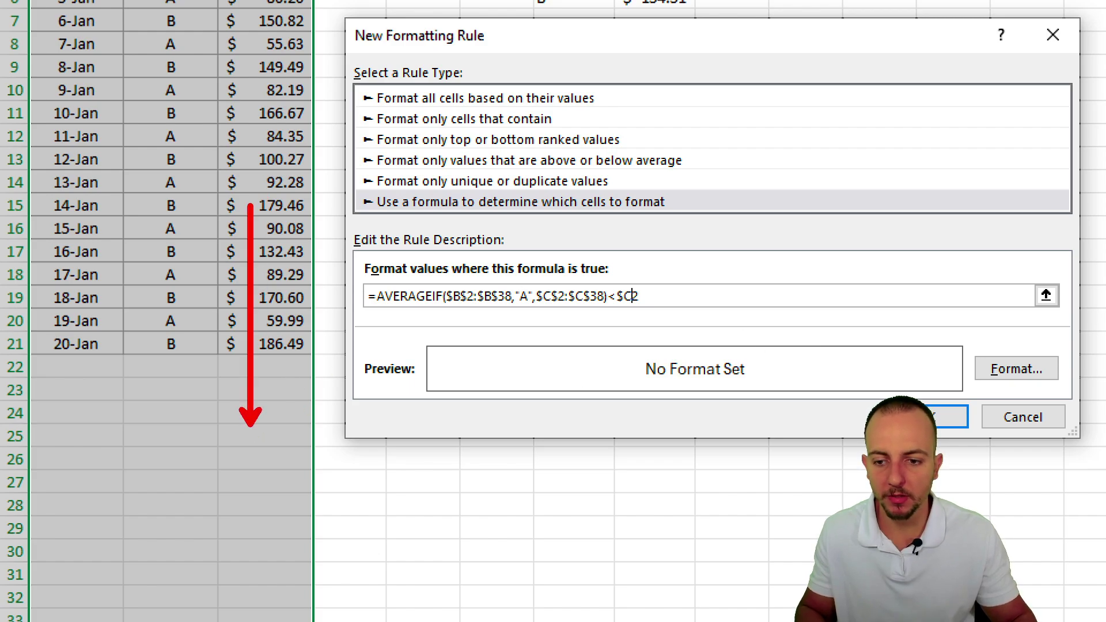
drag(199, 367, 337, 362)
drag(193, 425, 272, 397)
drag(209, 493, 295, 475)
drag(210, 531, 291, 518)
drag(218, 581, 268, 581)
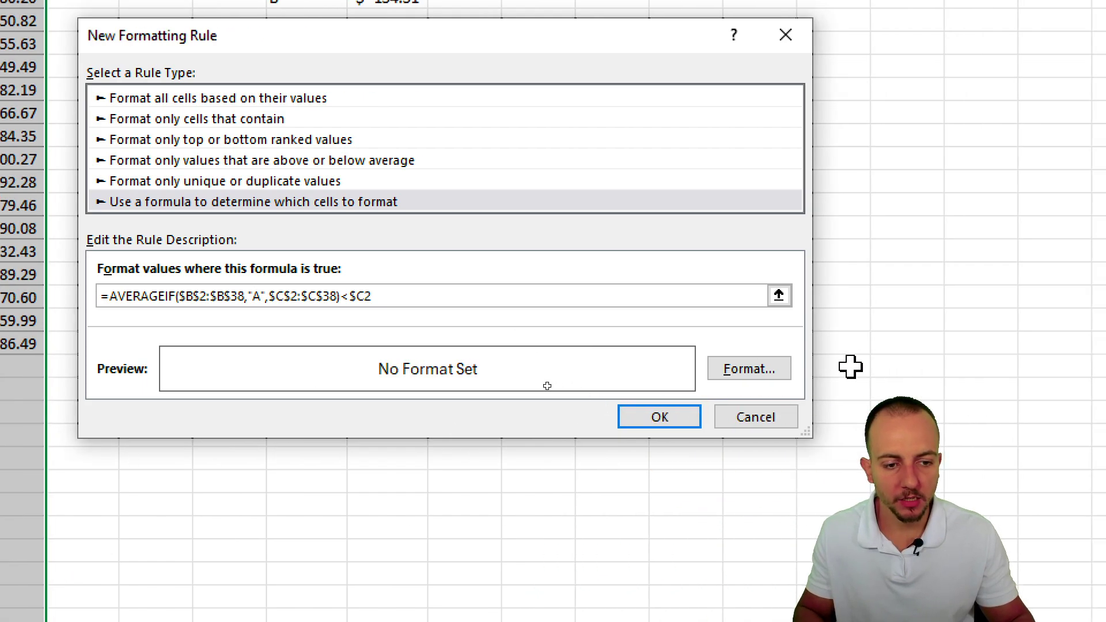
Give the rule a light orange background fill, apply it to the table and deselect the range.
click(1016, 369)
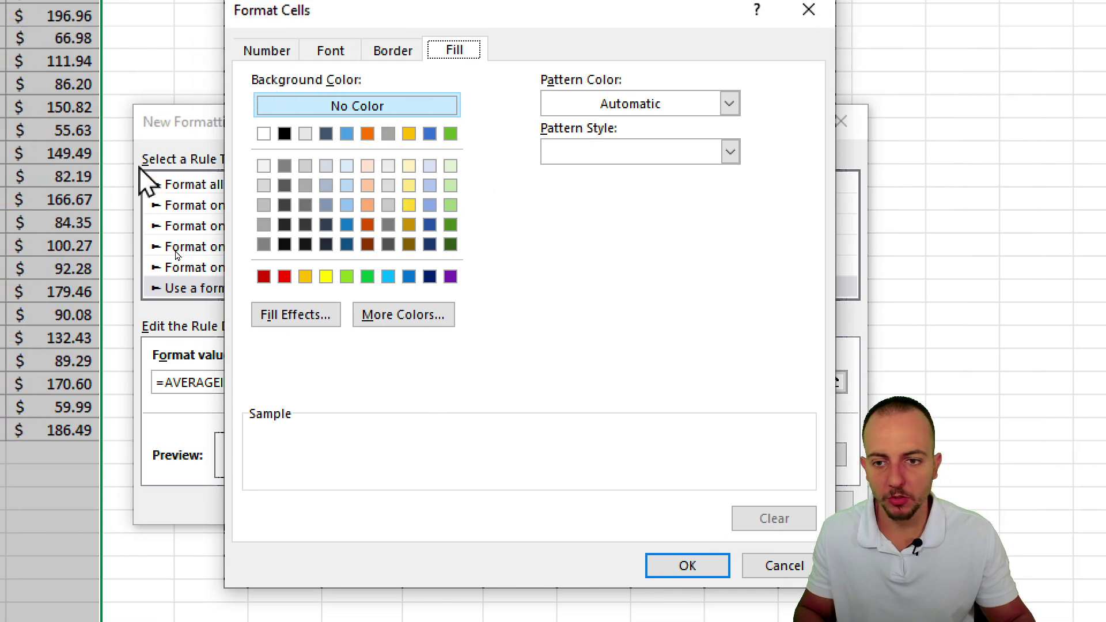
click(368, 185)
click(687, 566)
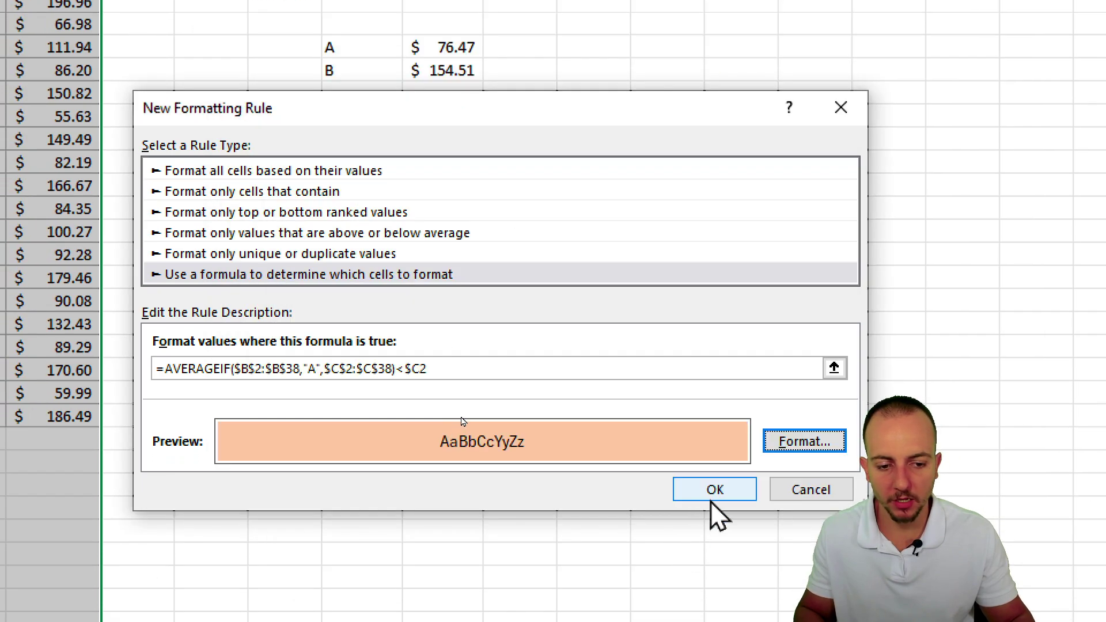
click(710, 502)
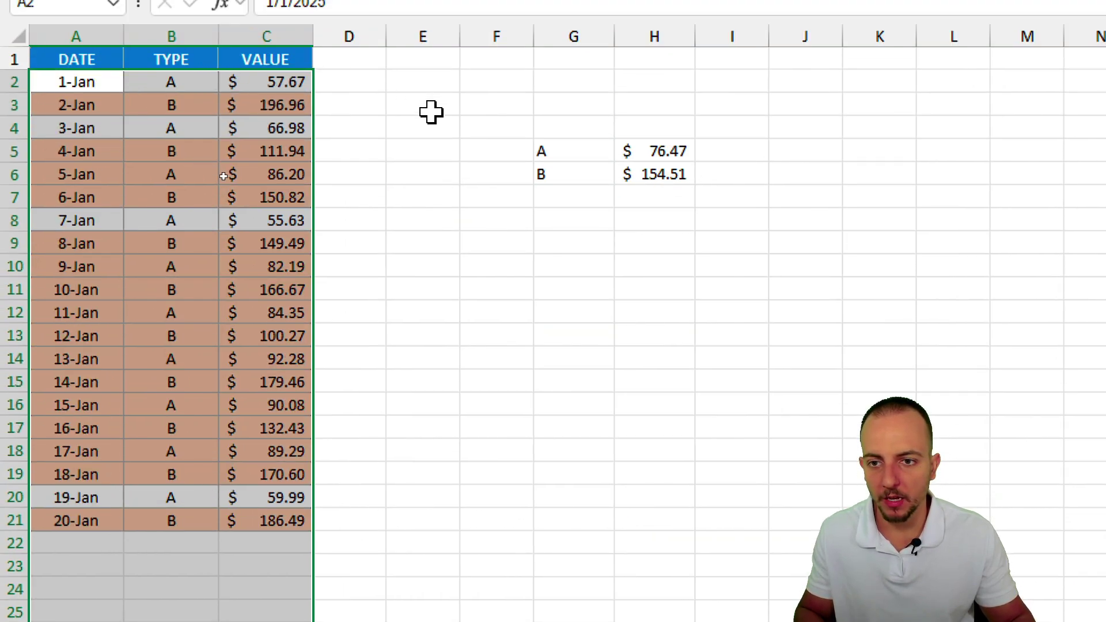
click(211, 24)
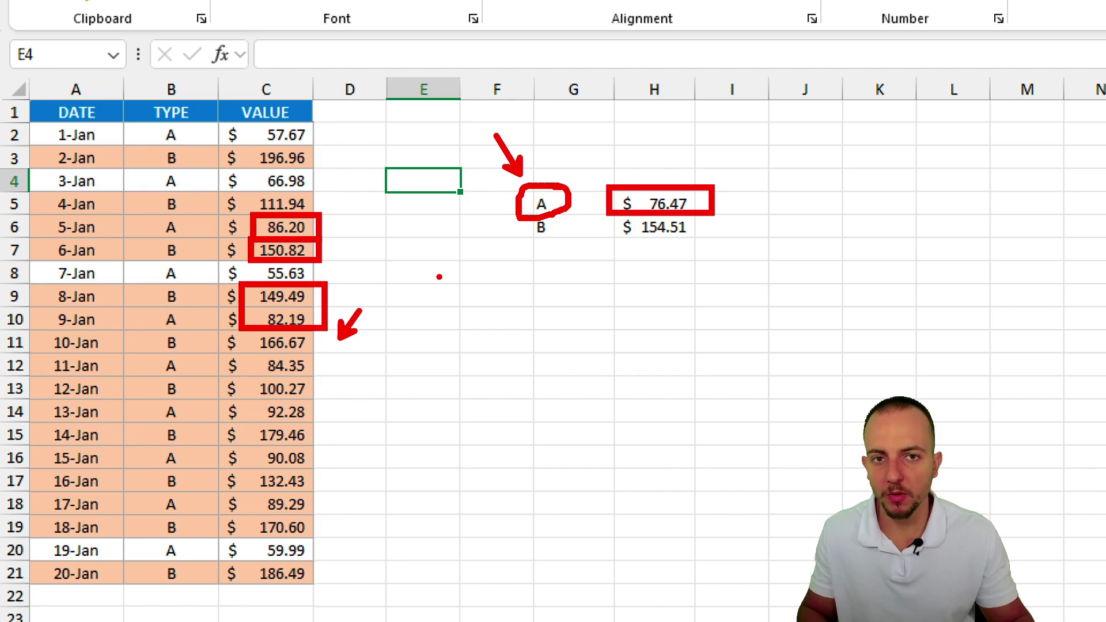
key(Escape)
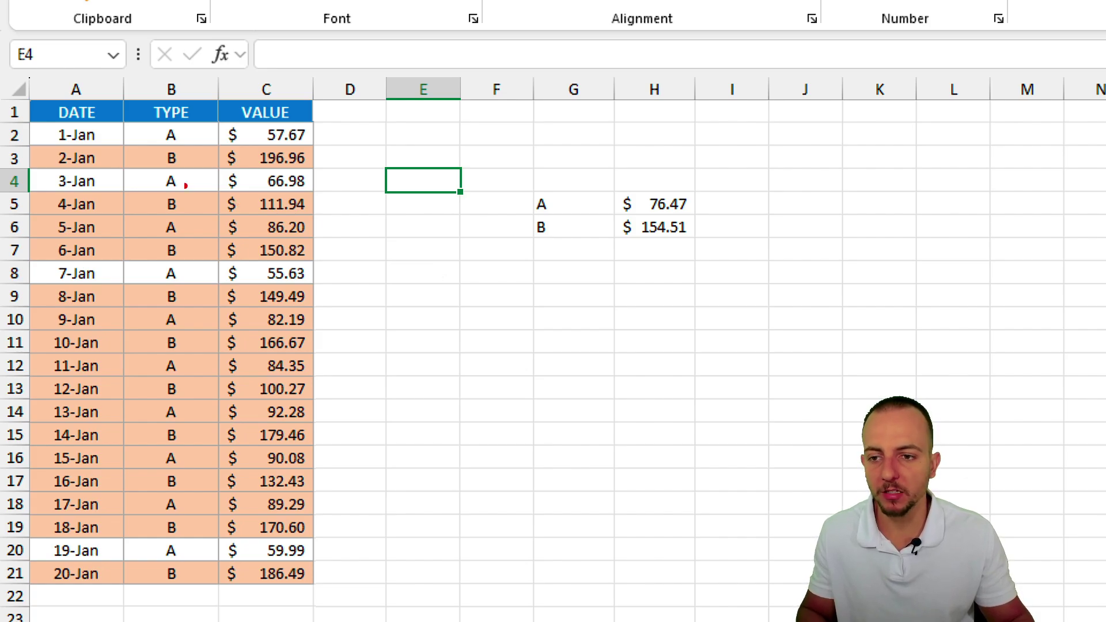
drag(143, 142, 320, 170)
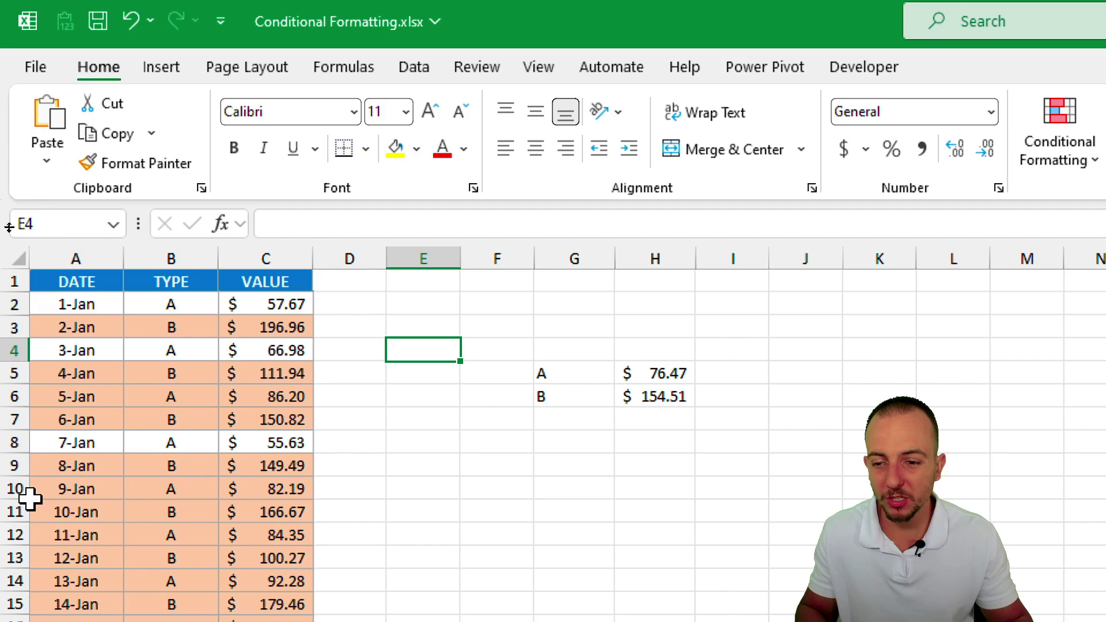
List the conditional formatting rules for This Worksheet, open the AVERAGEIF rule for editing and move its dialog clear of the table.
click(1082, 156)
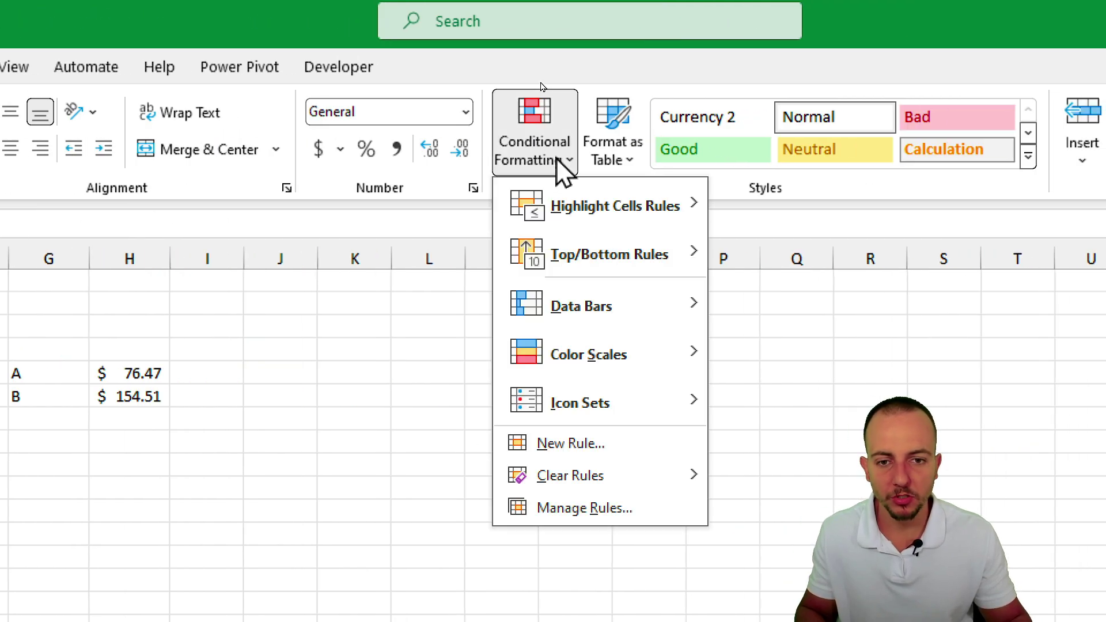
click(576, 509)
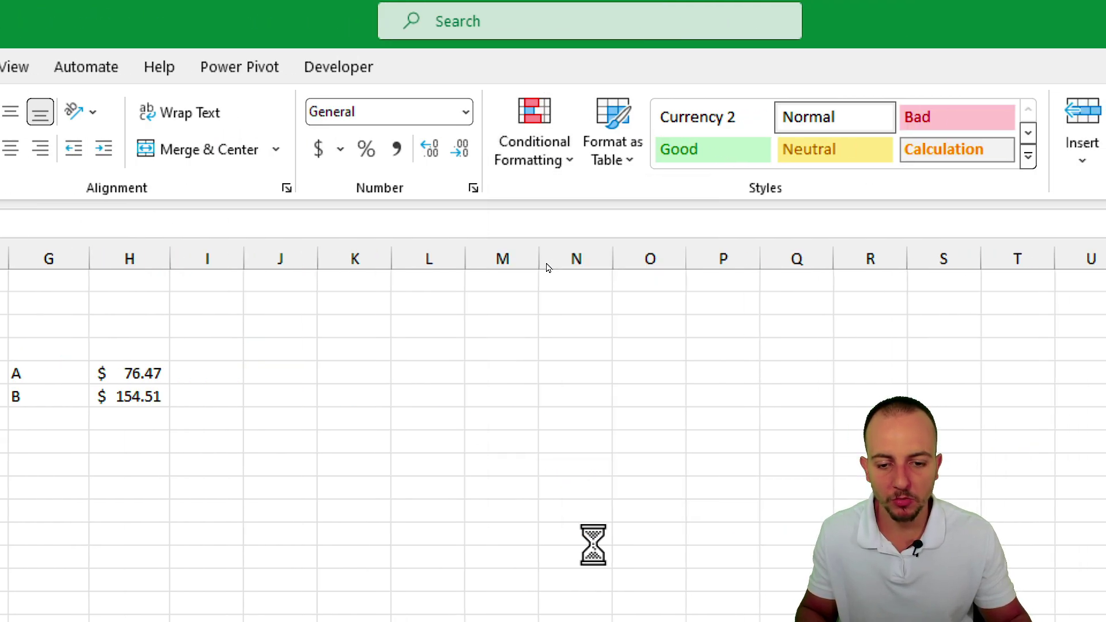
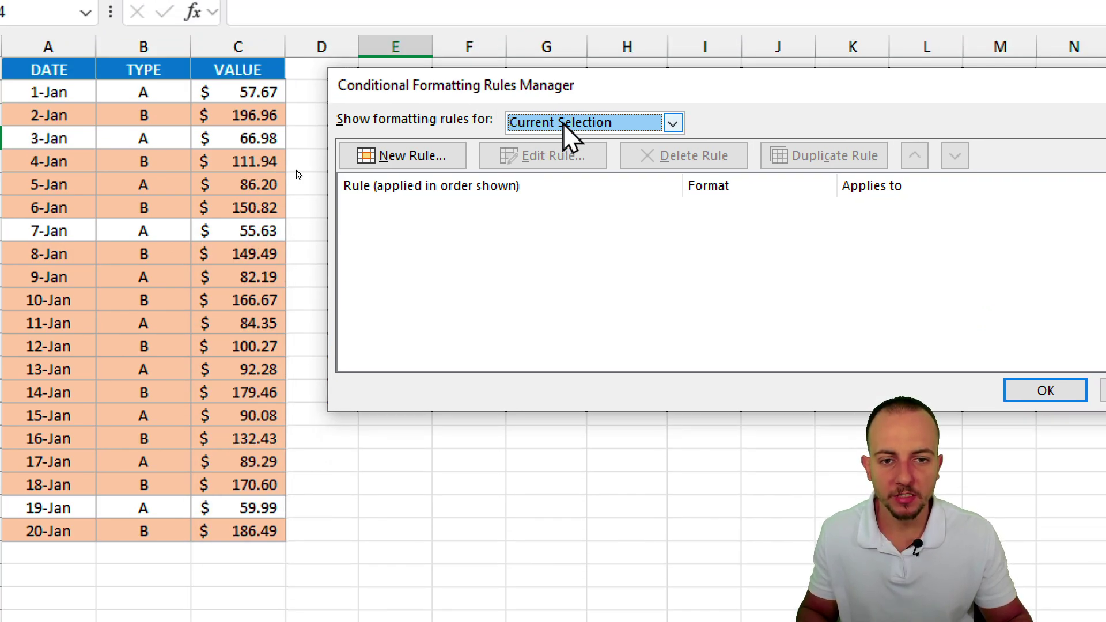
drag(573, 92, 568, 194)
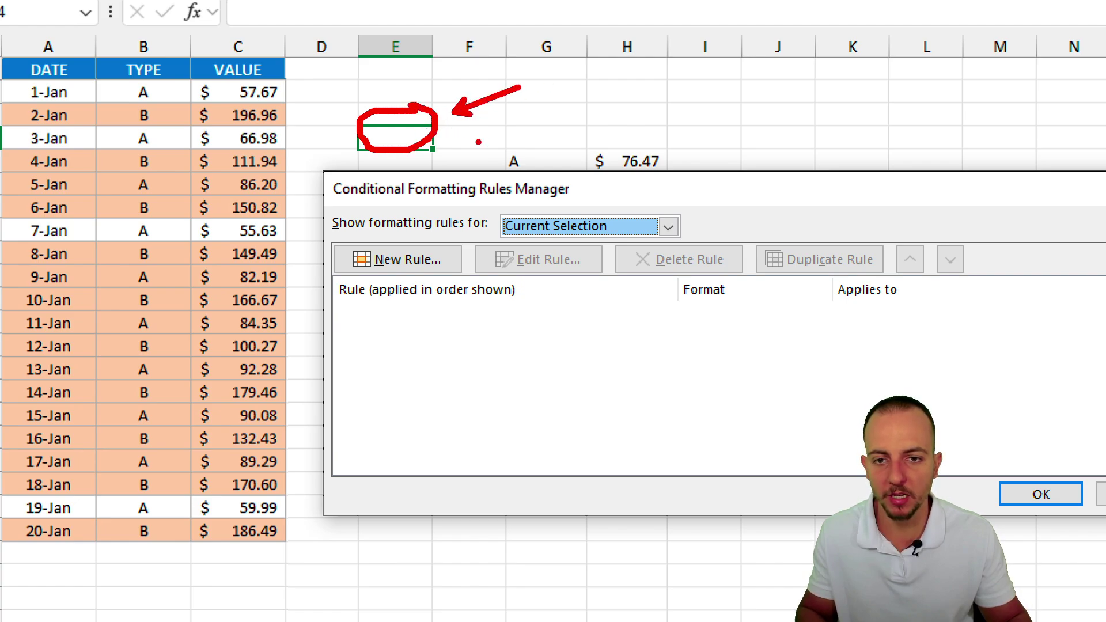
click(563, 228)
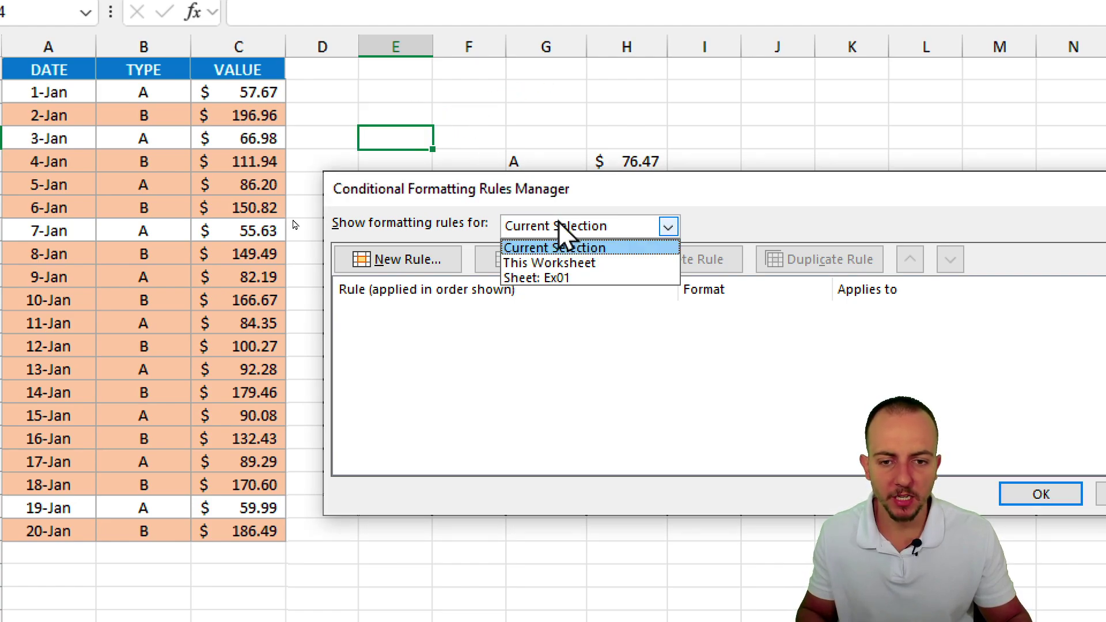
click(576, 263)
drag(491, 193, 477, 138)
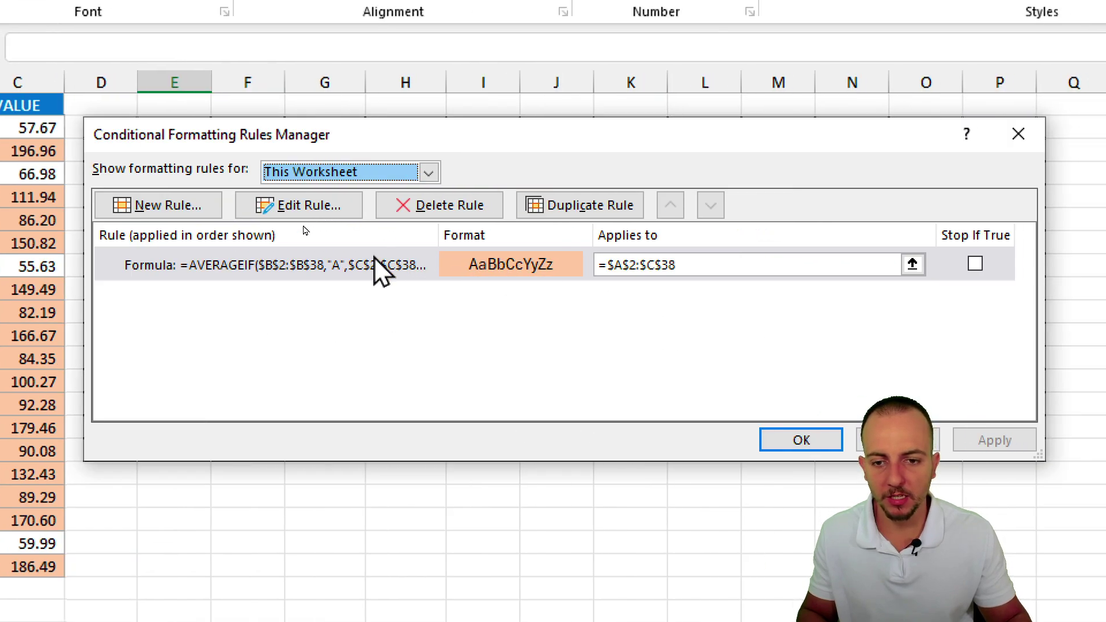
click(348, 260)
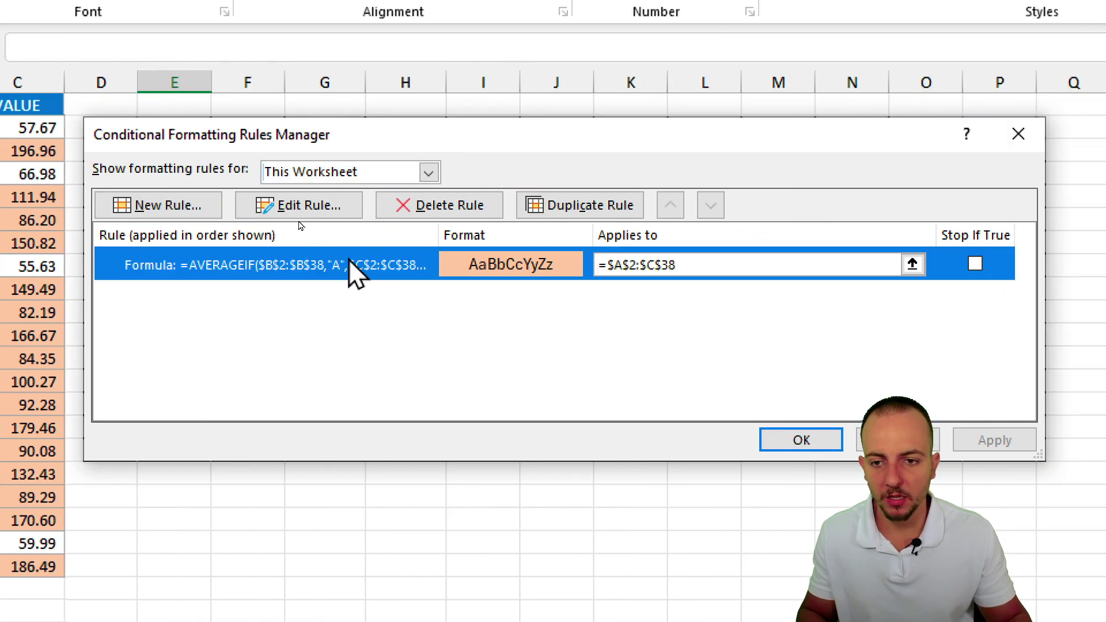
click(306, 207)
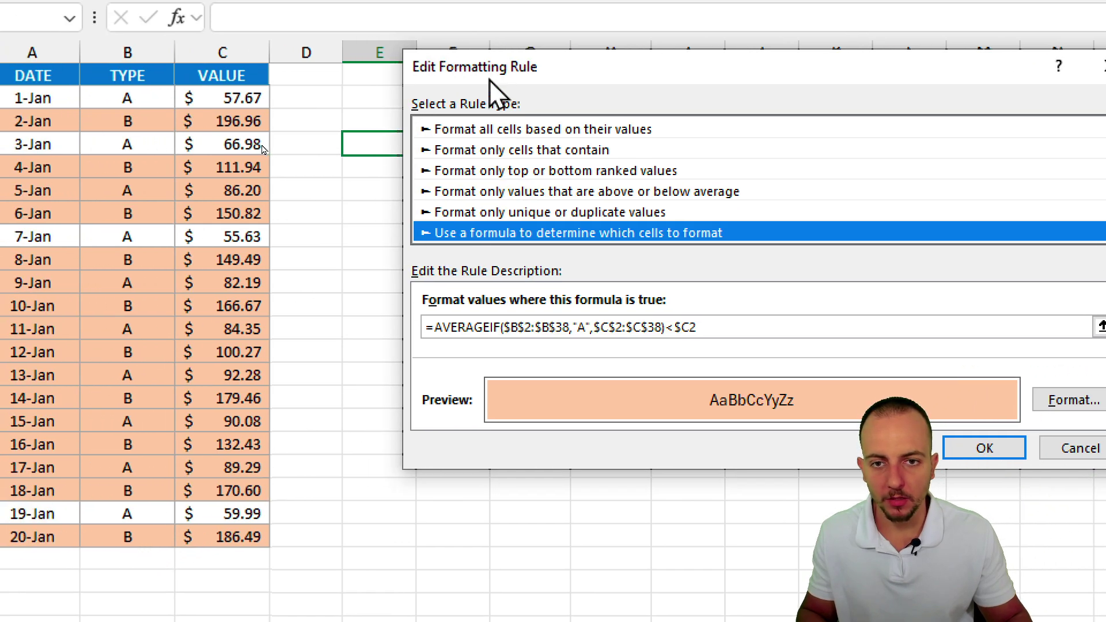
drag(495, 92, 403, 136)
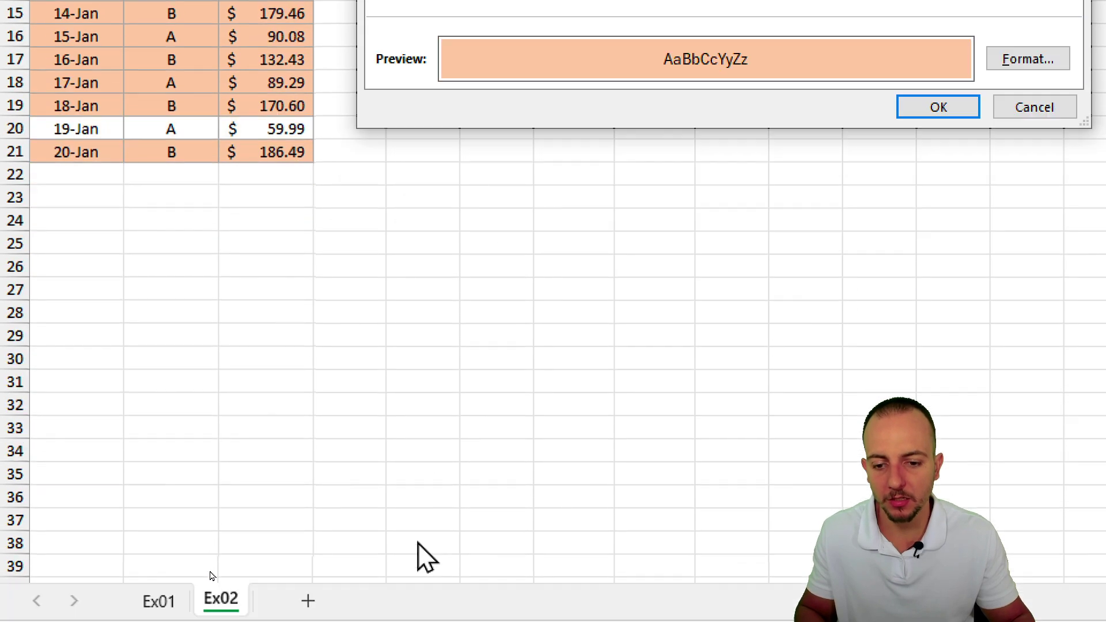
click(351, 424)
mouse_move(334, 424)
mouse_down()
mouse_move(382, 397)
mouse_move(363, 361)
mouse_up()
mouse_move(411, 313)
mouse_down()
mouse_move(399, 377)
mouse_move(461, 286)
mouse_up()
mouse_move(492, 287)
mouse_down()
mouse_move(499, 349)
mouse_move(482, 371)
mouse_up()
drag(300, 460, 520, 394)
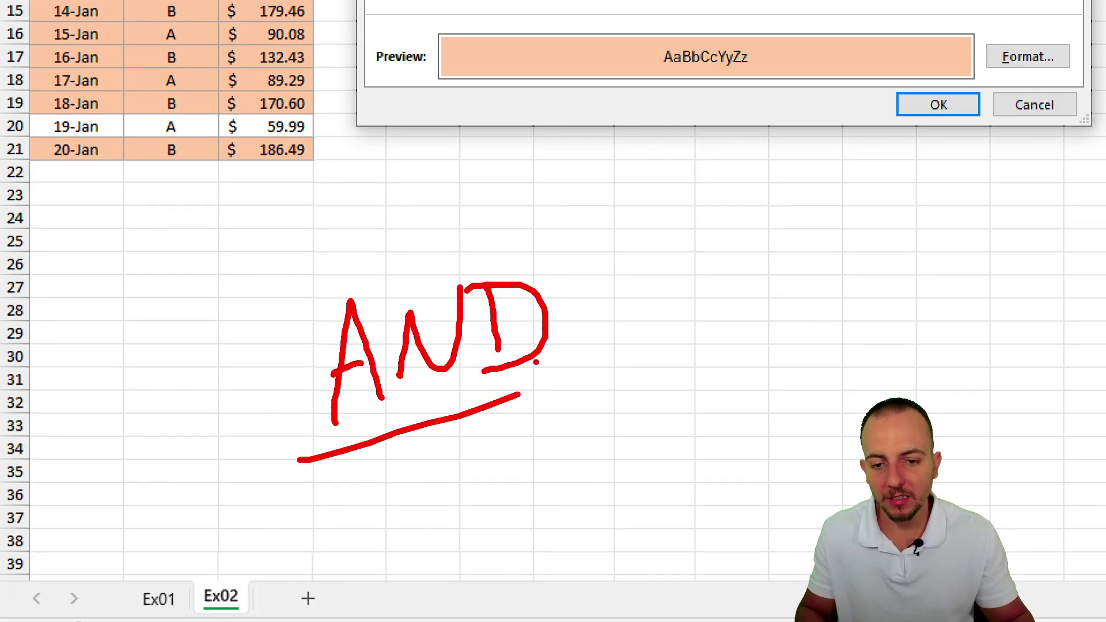
mouse_move(604, 212)
mouse_down()
mouse_move(613, 393)
mouse_move(785, 315)
mouse_up()
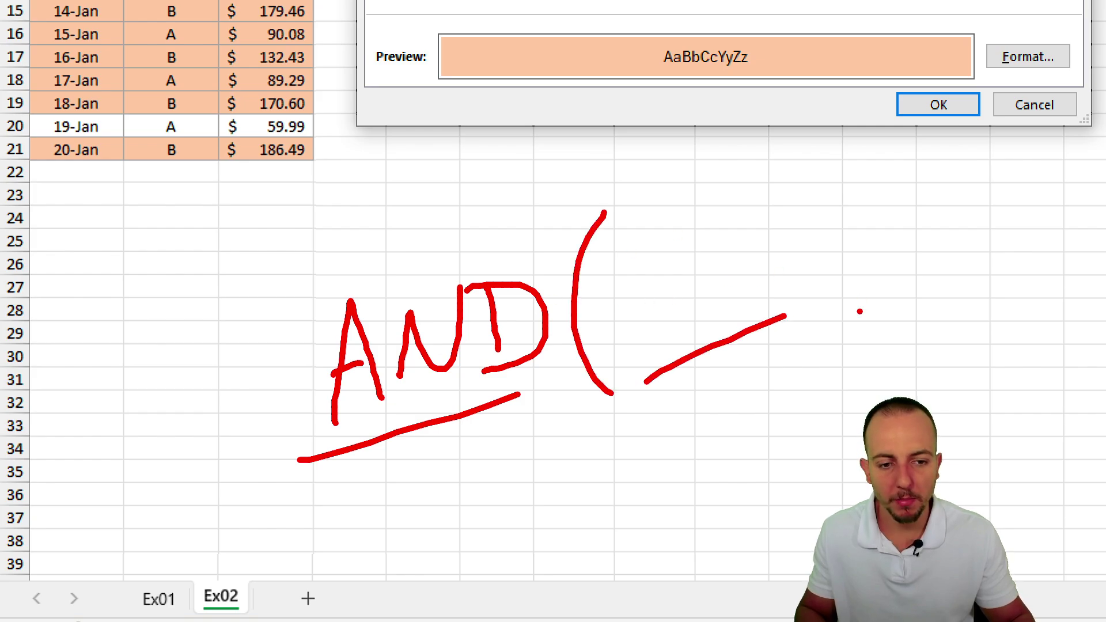
drag(845, 284, 836, 358)
drag(876, 293, 989, 226)
drag(1002, 127, 1037, 242)
key(Escape)
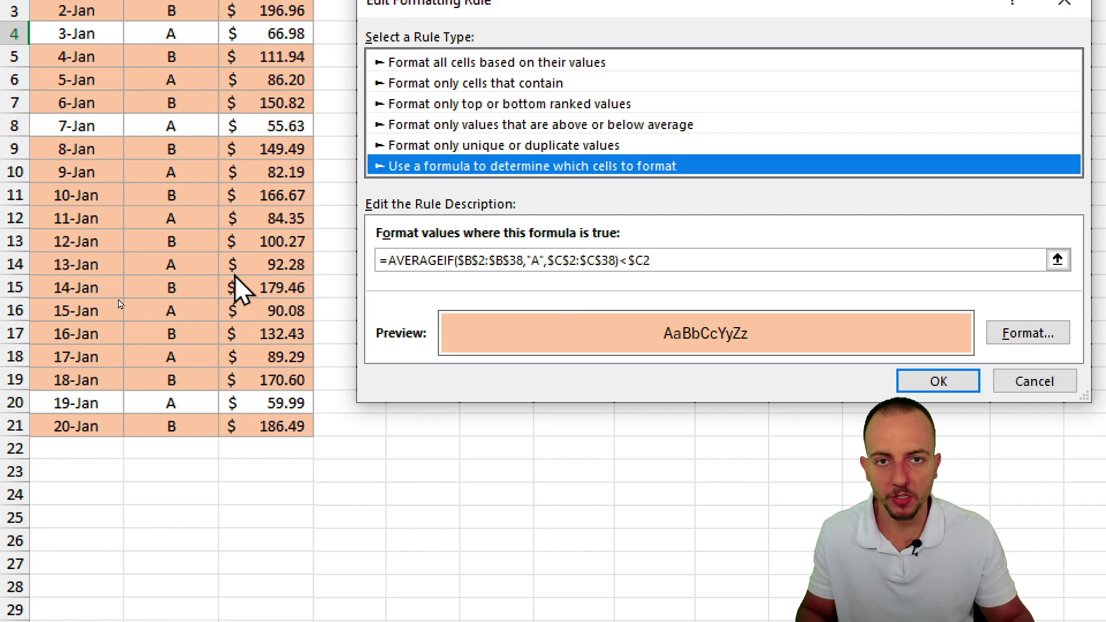
Open an AND function around the rule's AVERAGEIF comparison so that the comparison is its first condition.
click(389, 259)
text(A)
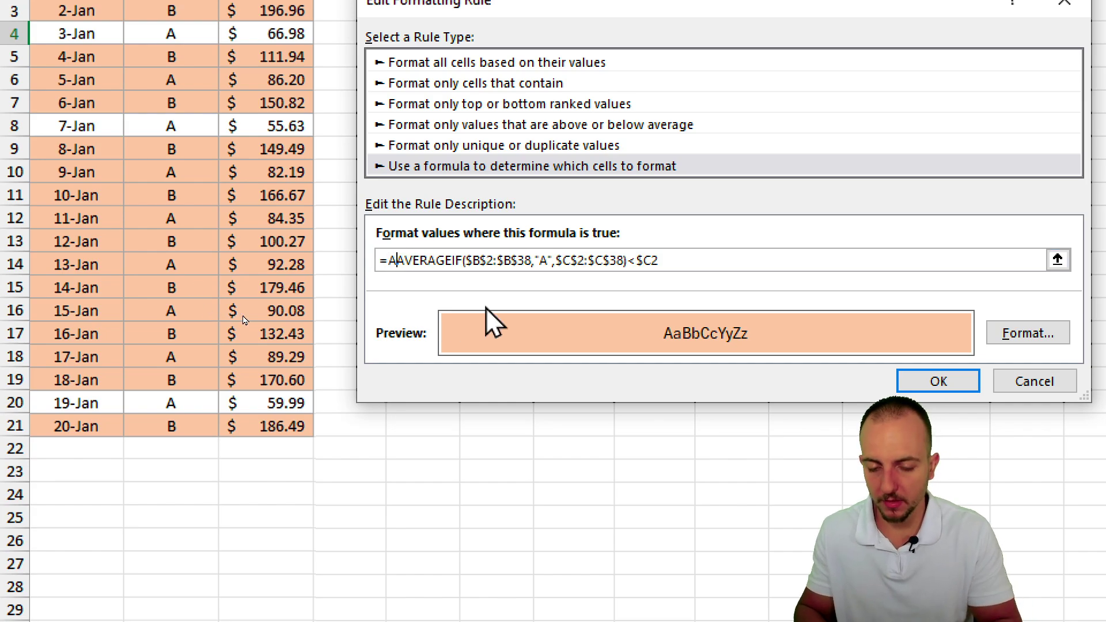
text(ND()
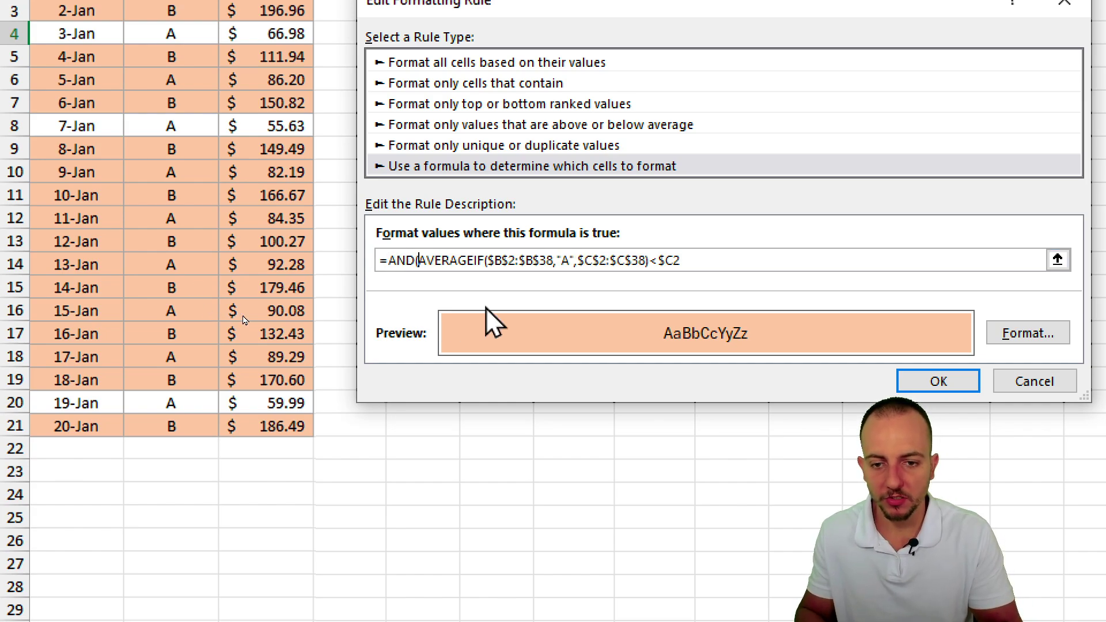
shift+click(697, 261)
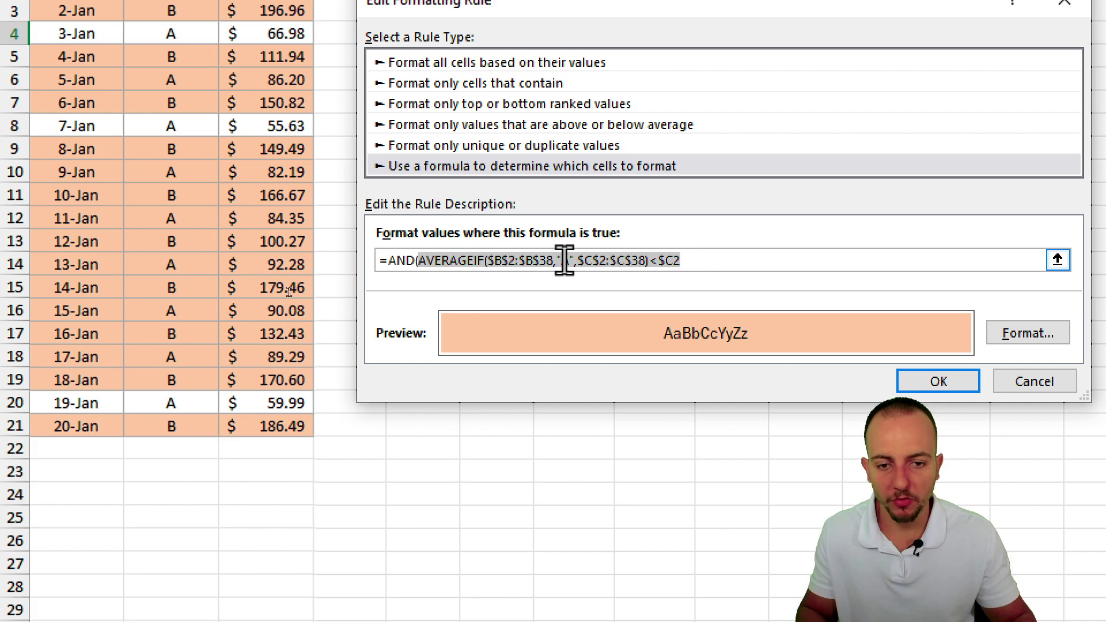
click(713, 259)
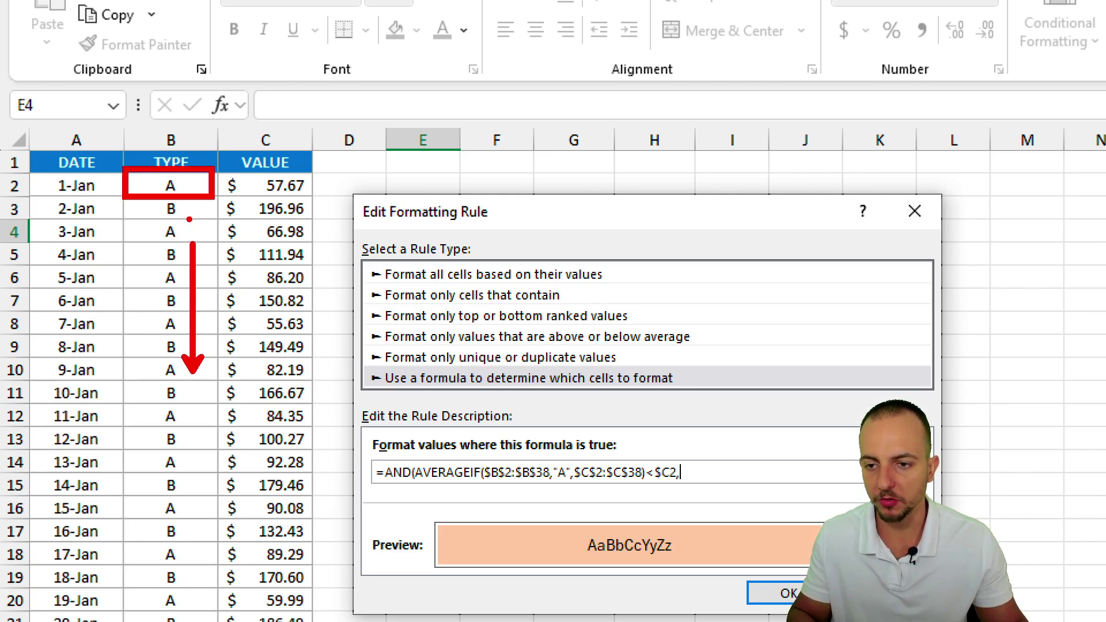
Add $B2="A" as the second AND condition, with only the column reference locked, and close the parenthesis.
click(177, 185)
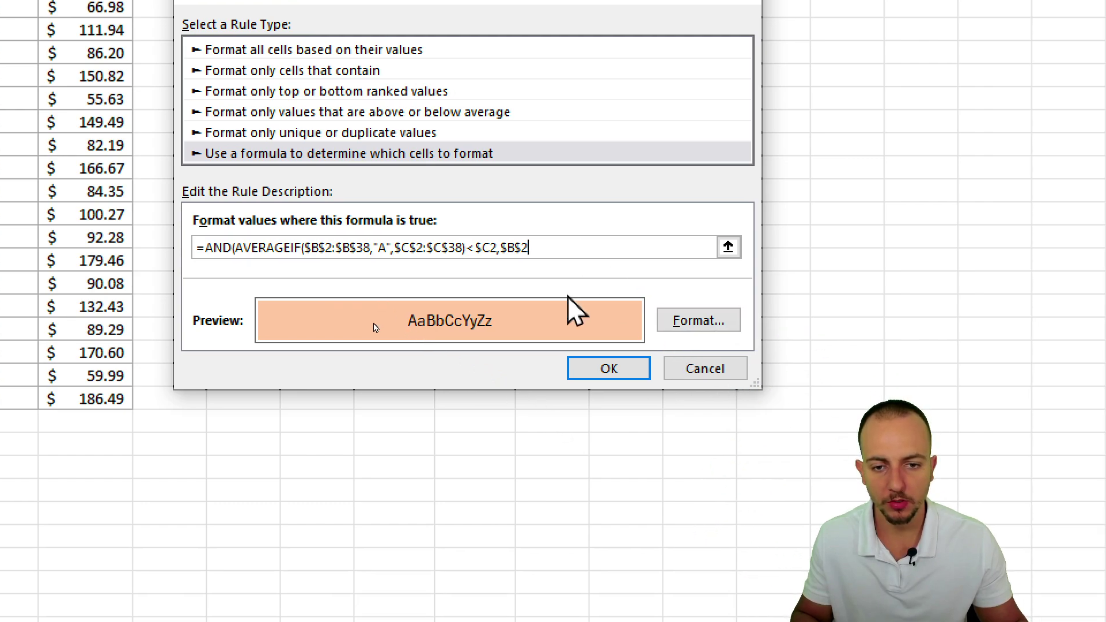
click(521, 248)
key(BackSpace)
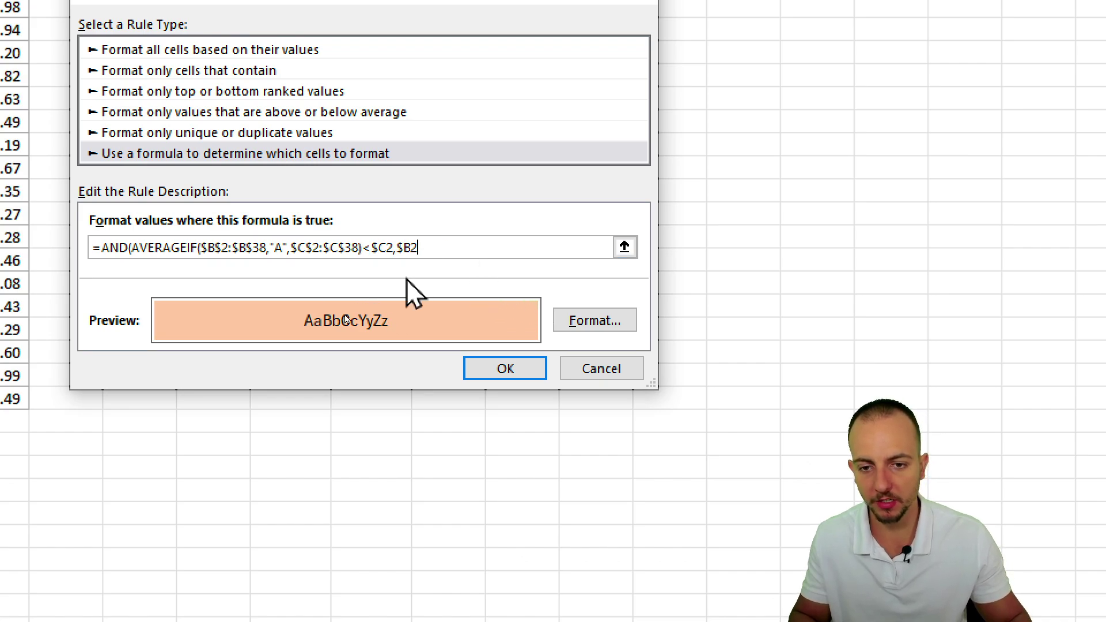
text(=)
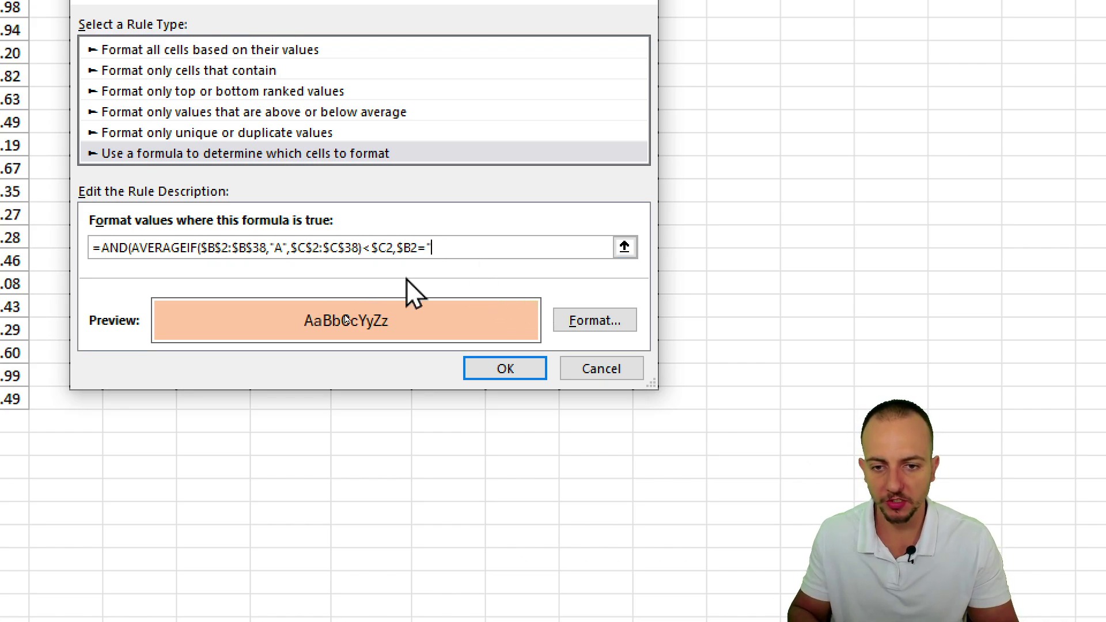
text("A"))
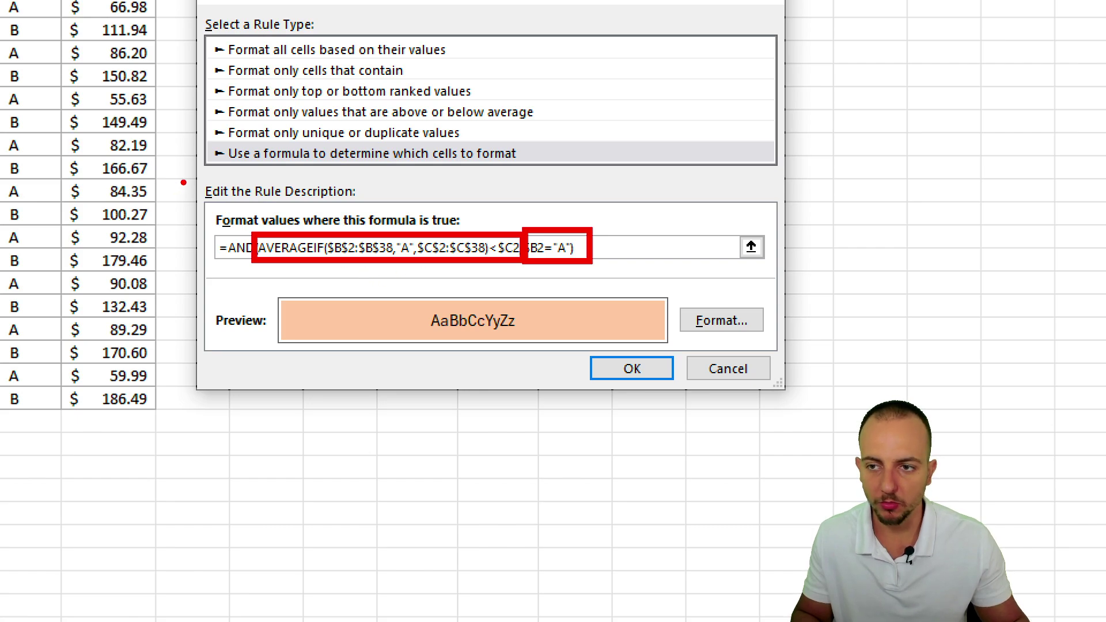
mouse_move(391, 276)
mouse_down()
mouse_move(388, 321)
mouse_move(417, 275)
mouse_up()
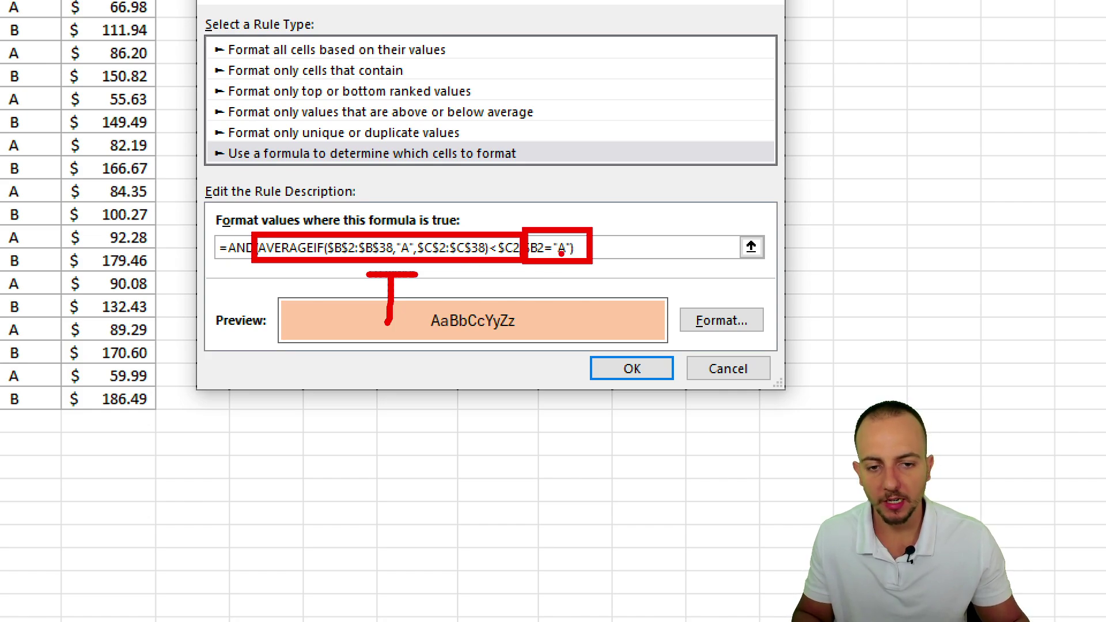
mouse_move(555, 276)
mouse_down()
mouse_move(553, 325)
mouse_move(585, 269)
mouse_move(563, 293)
mouse_move(572, 288)
mouse_up()
mouse_move(680, 225)
mouse_down()
mouse_move(664, 299)
mouse_move(638, 297)
mouse_up()
drag(731, 164, 628, 165)
key(ctrl+z)
key(ctrl+z)
key(ctrl+z)
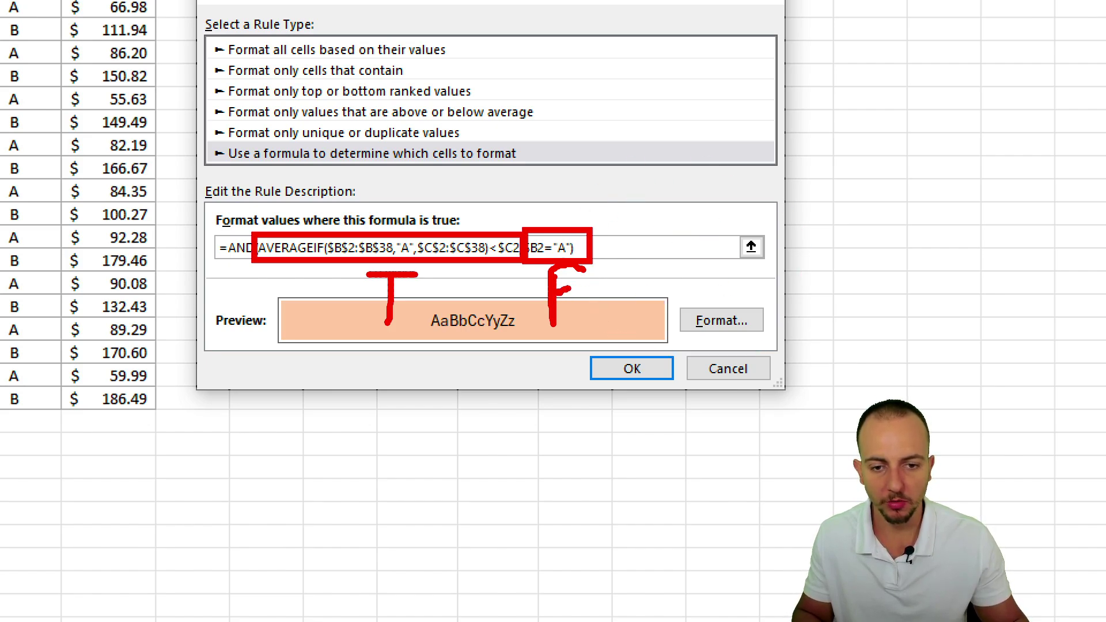
drag(454, 420, 389, 345)
drag(559, 341, 605, 412)
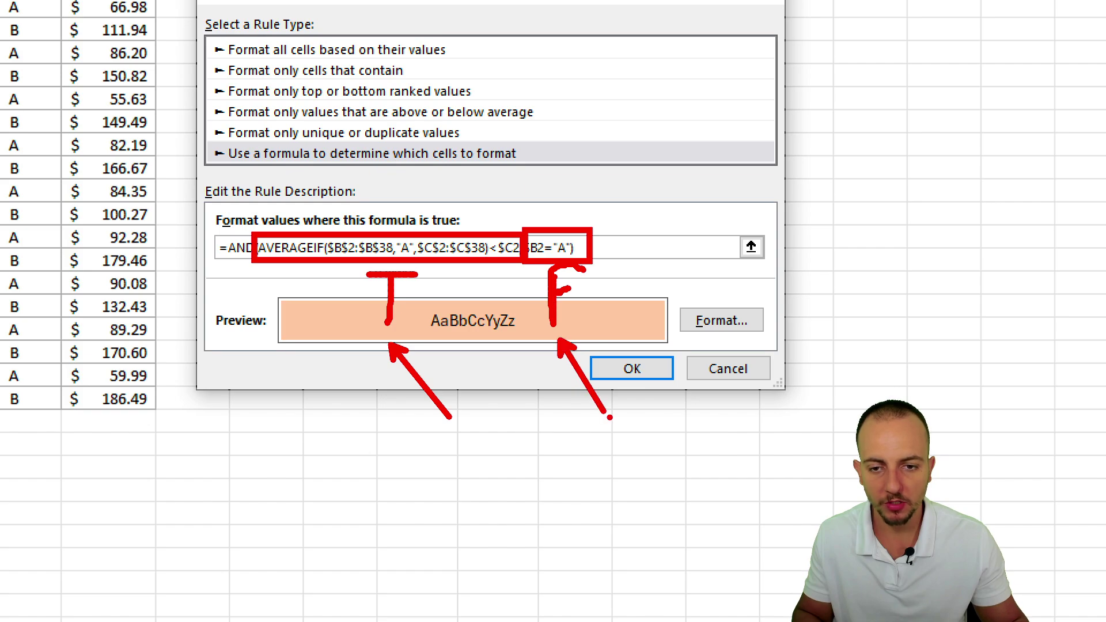
click(549, 387)
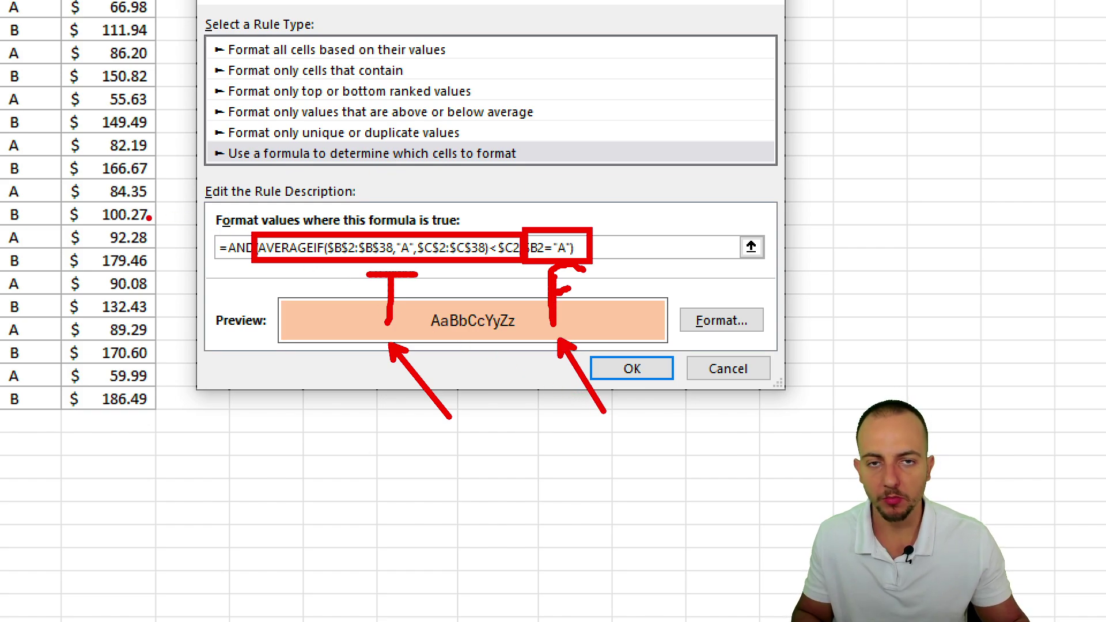
key(ctrl+z)
key(ctrl+z)
key(ctrl+z)
key(ctrl+z)
key(ctrl+z)
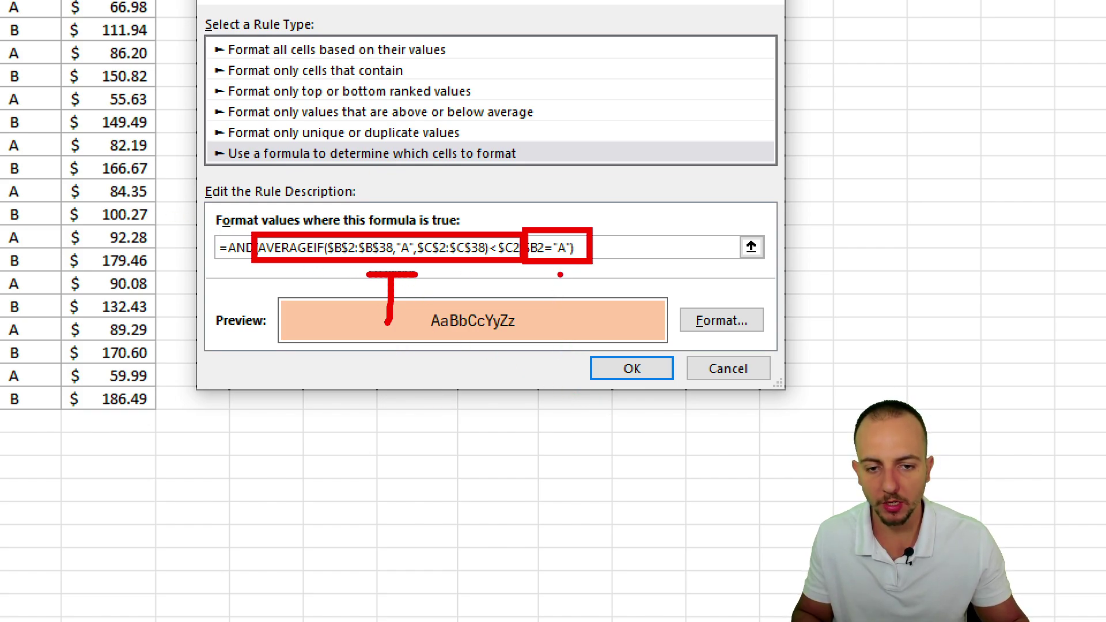
mouse_move(560, 275)
mouse_down()
mouse_move(560, 323)
mouse_move(579, 271)
mouse_up()
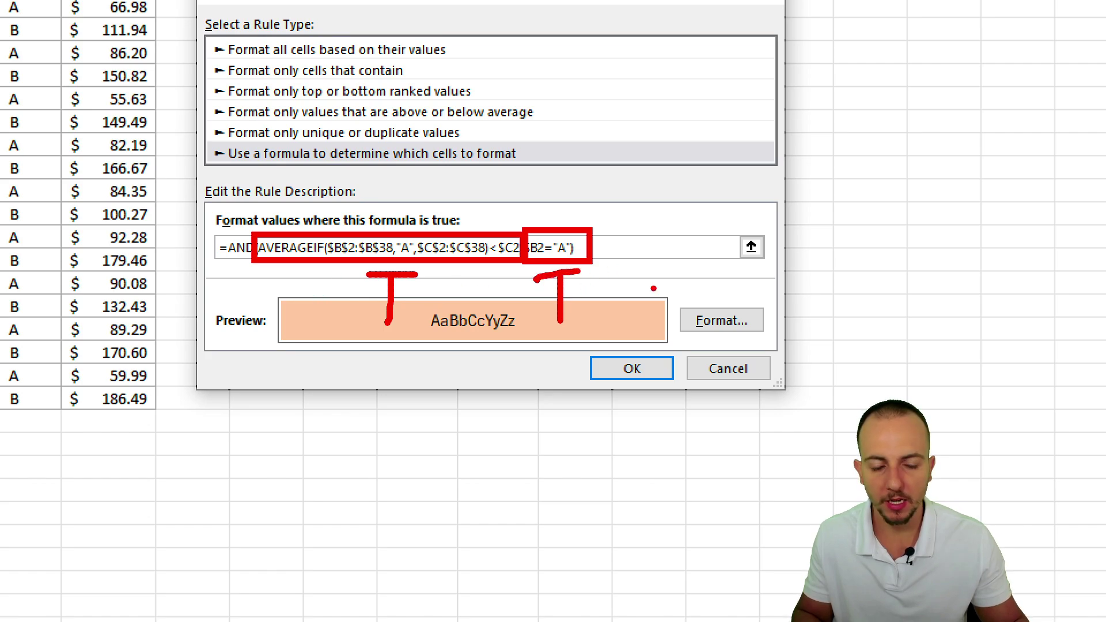
Confirm the edited AND formula rule and apply it to the table.
key(Escape)
click(631, 369)
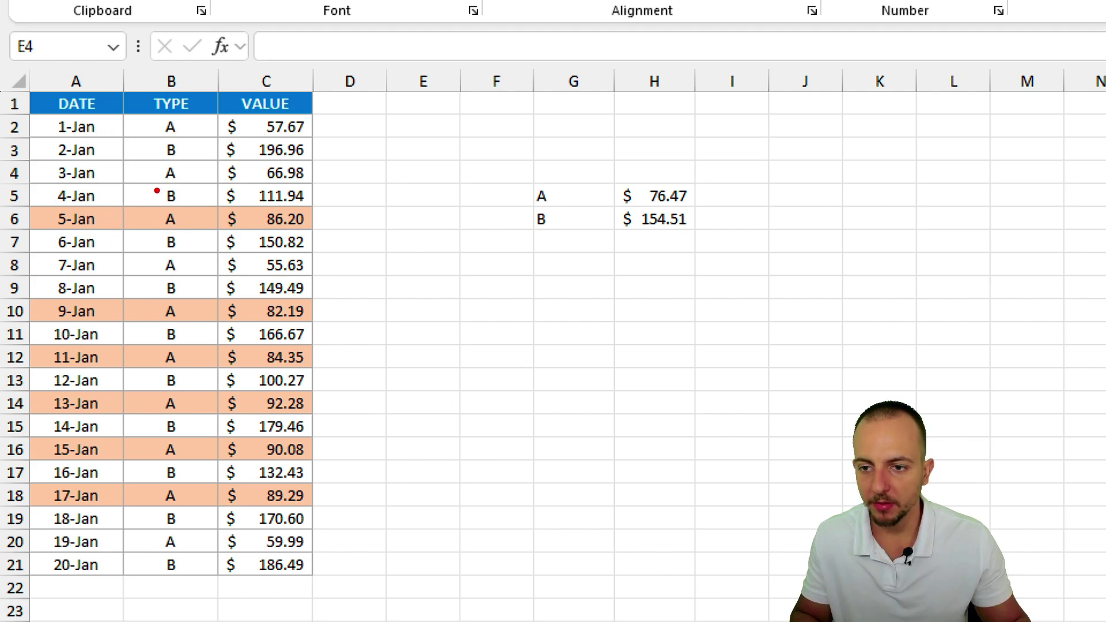
mouse_move(146, 193)
mouse_down()
mouse_move(198, 231)
mouse_move(226, 204)
mouse_move(316, 233)
mouse_move(223, 201)
mouse_up()
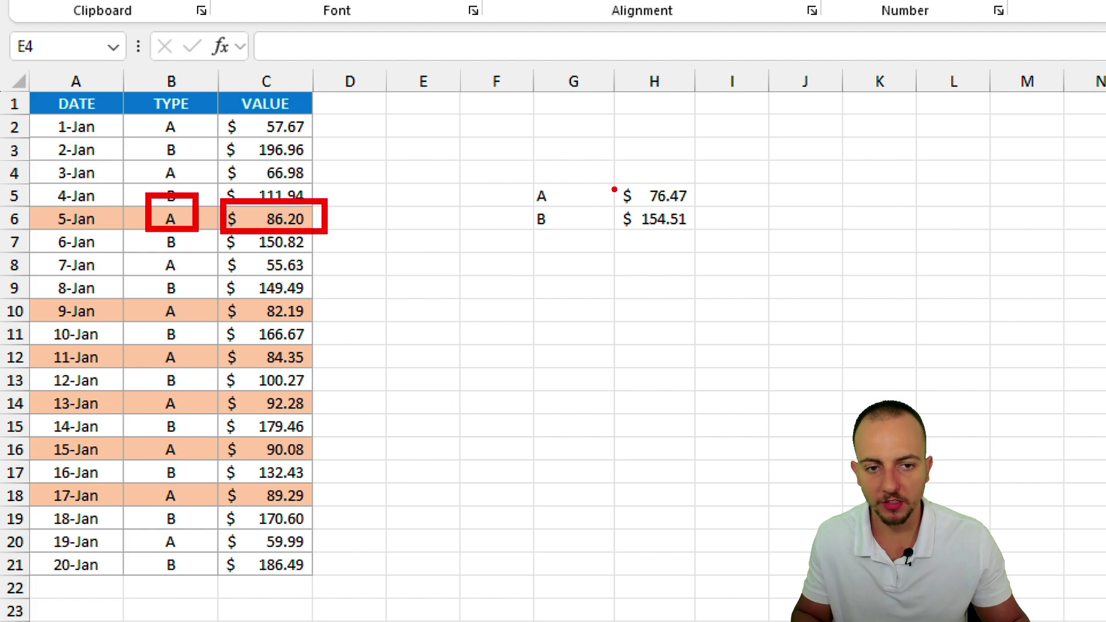
drag(614, 190, 577, 119)
drag(620, 183, 696, 210)
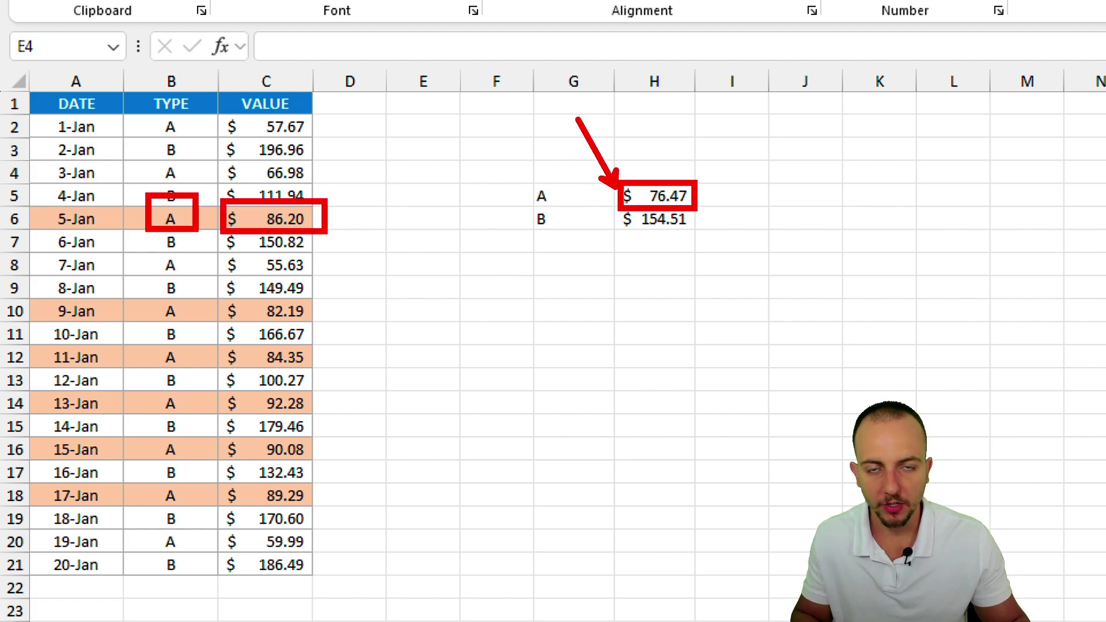
drag(371, 223, 426, 290)
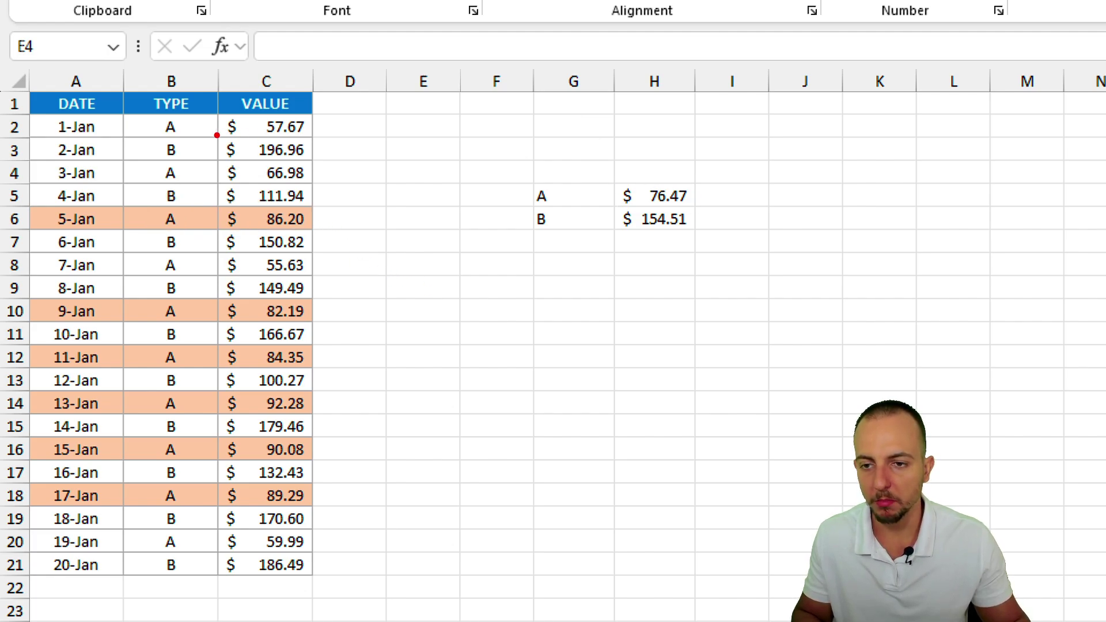
mouse_move(217, 135)
mouse_down()
mouse_move(323, 162)
mouse_move(216, 139)
mouse_up()
drag(328, 166, 391, 222)
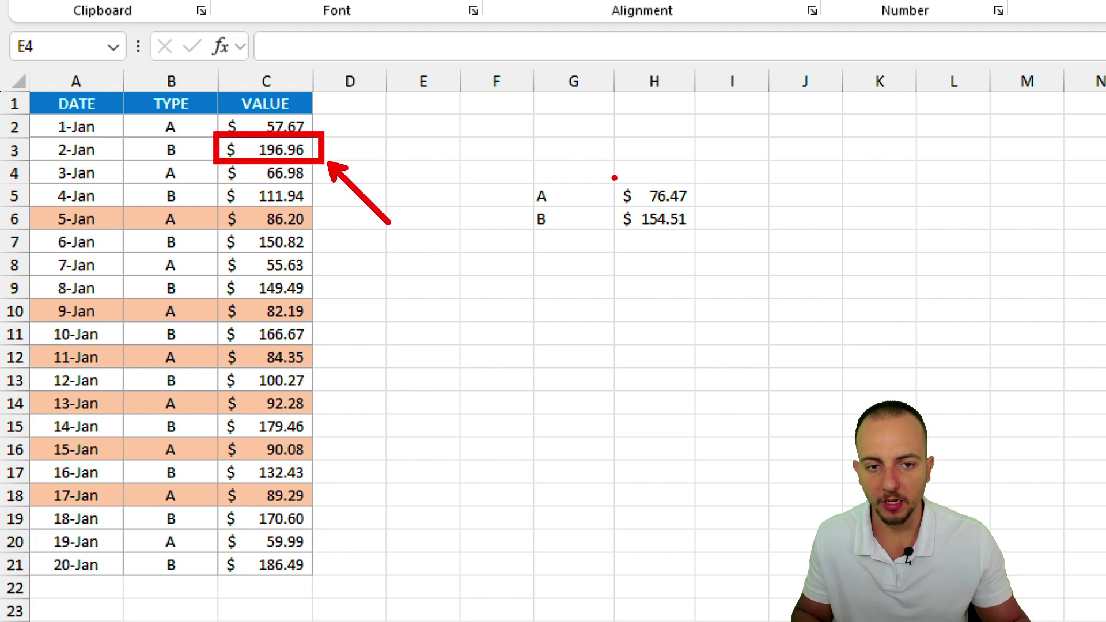
drag(569, 132, 634, 178)
drag(153, 133, 247, 212)
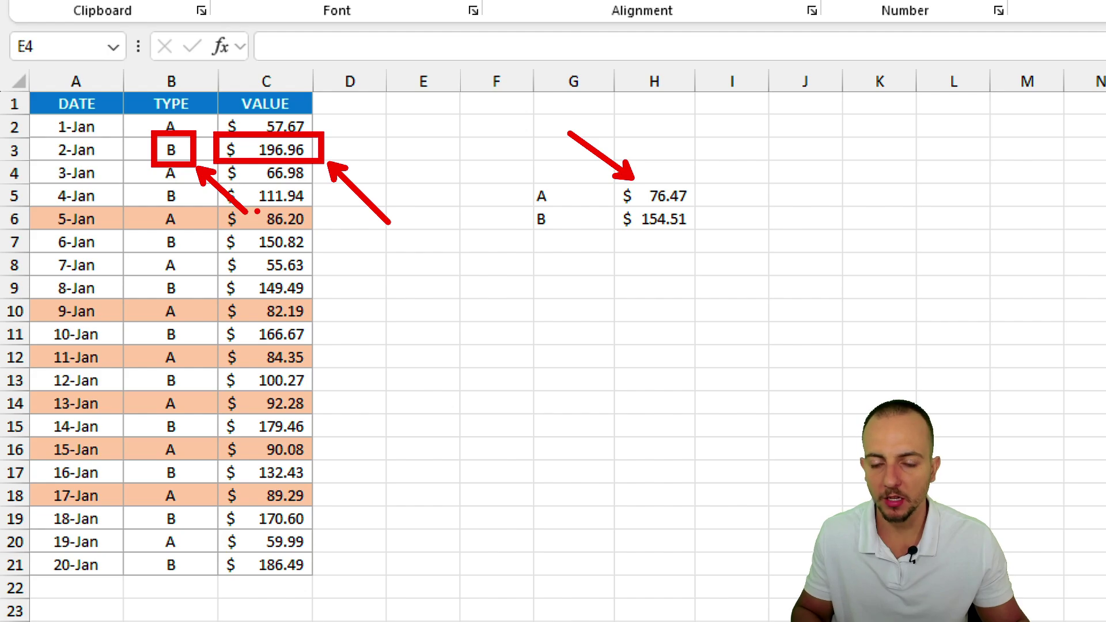
key(Escape)
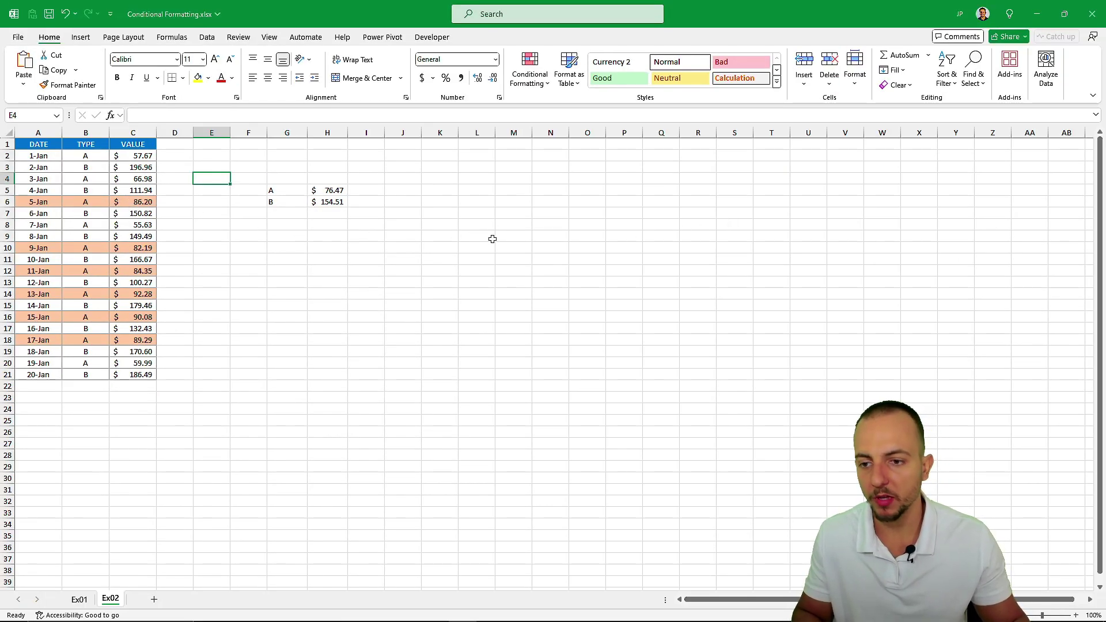
key(ctrl+Page_Up)
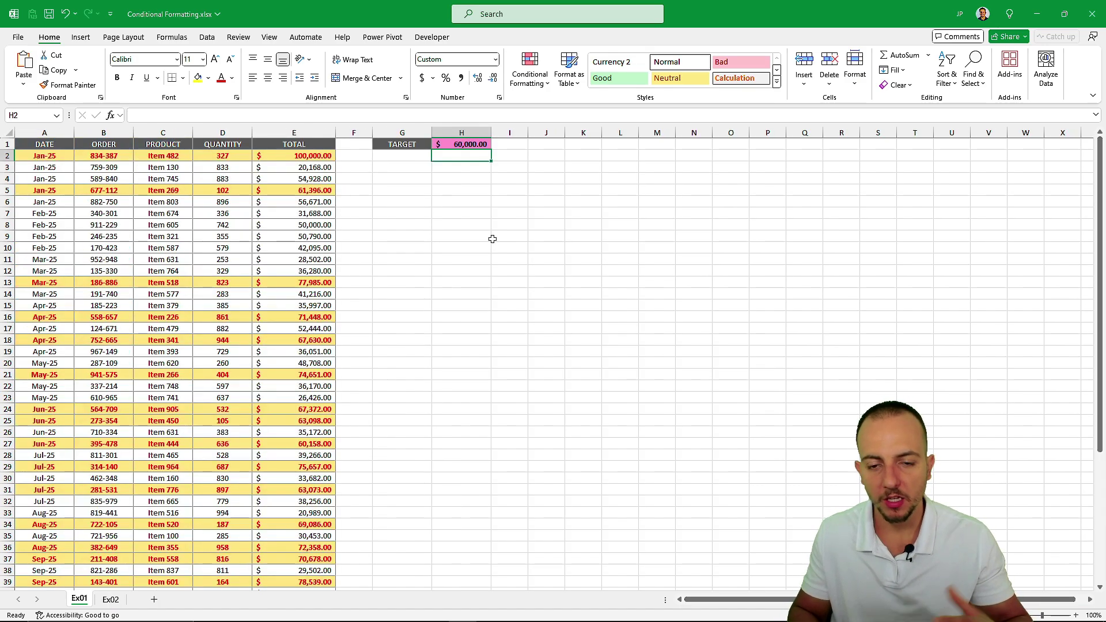
key(ctrl+Page_Down)
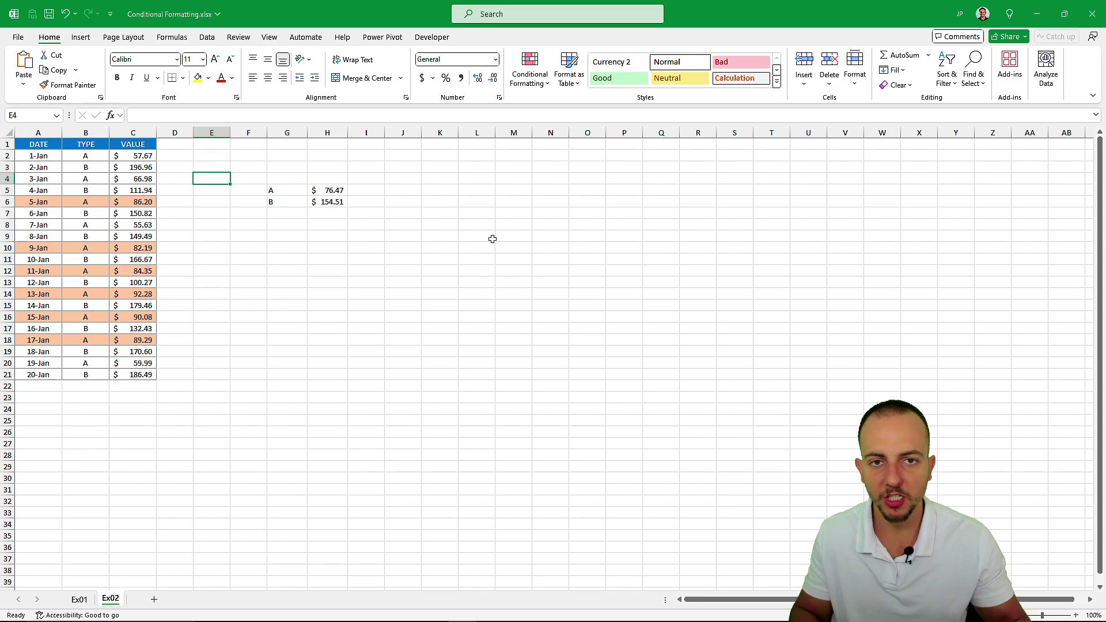